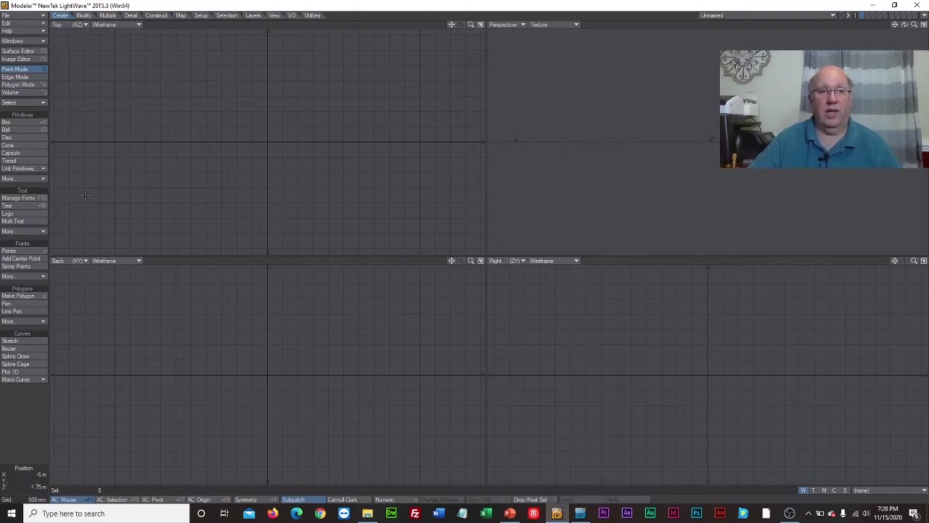
Create a ball centred on the origin with a 700 mm radius on the X, Y and Z axes
{"action": "left_click", "coordinate": [18, 130]}
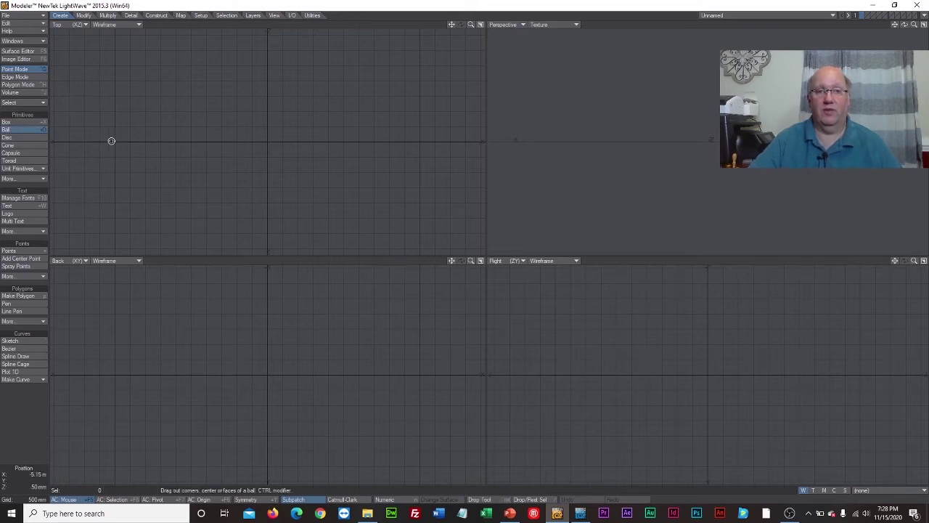
{"action": "left_click_drag", "start_coordinate": [268, 141], "coordinate": [291, 159]}
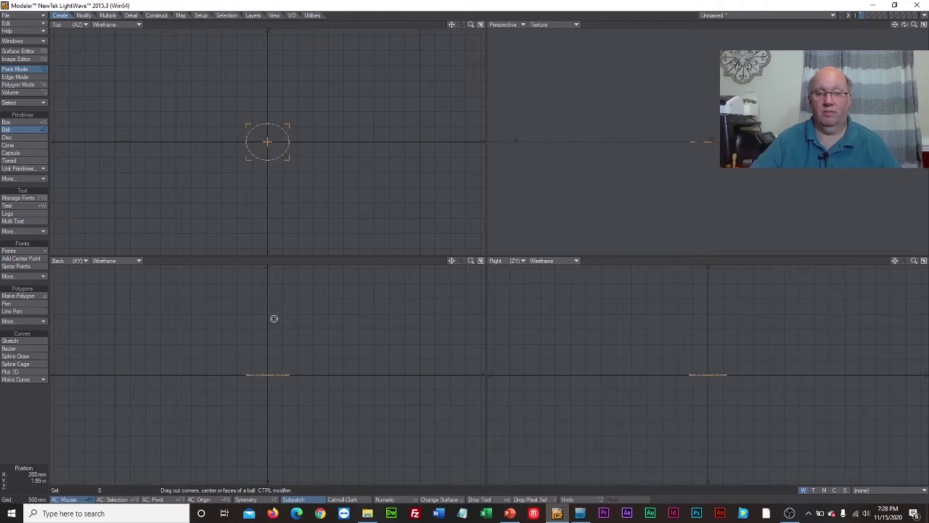
{"action": "left_click_drag", "start_coordinate": [270, 371], "coordinate": [273, 354]}
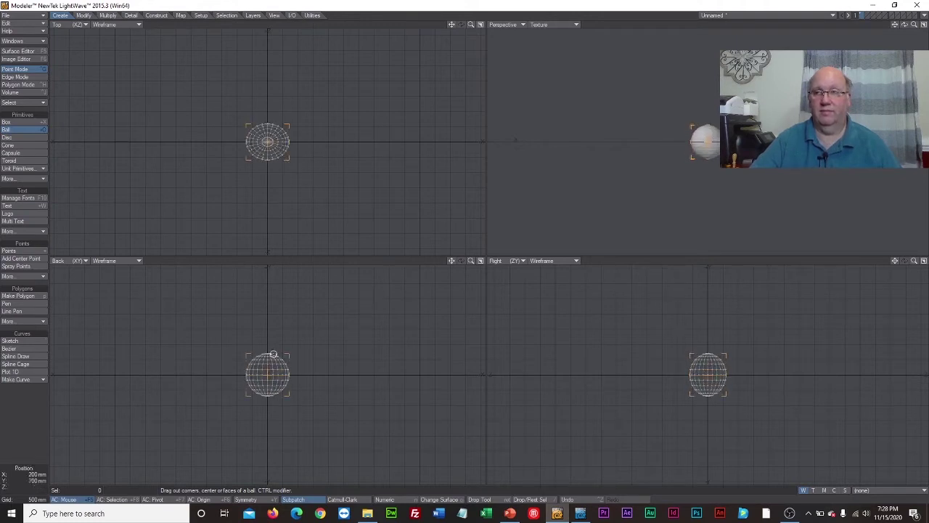
{"action": "key", "text": "n"}
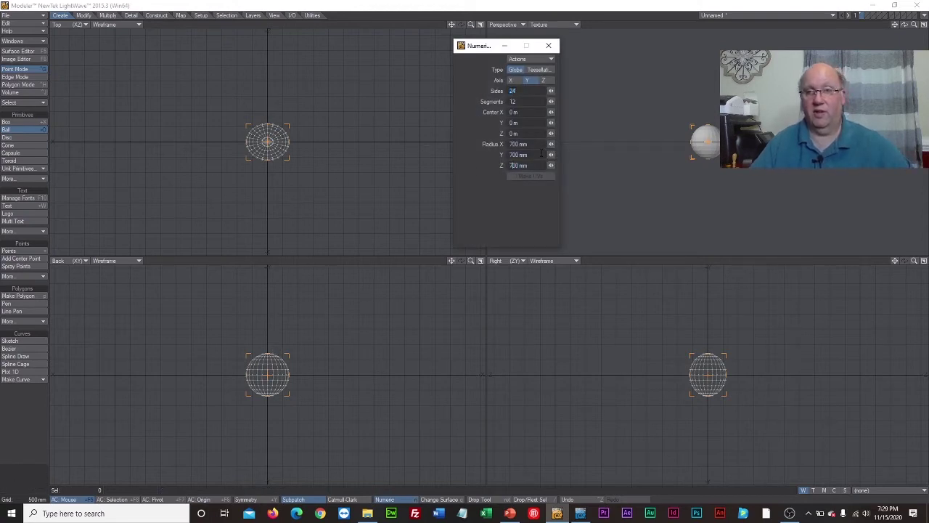
{"action": "left_click", "coordinate": [539, 143]}
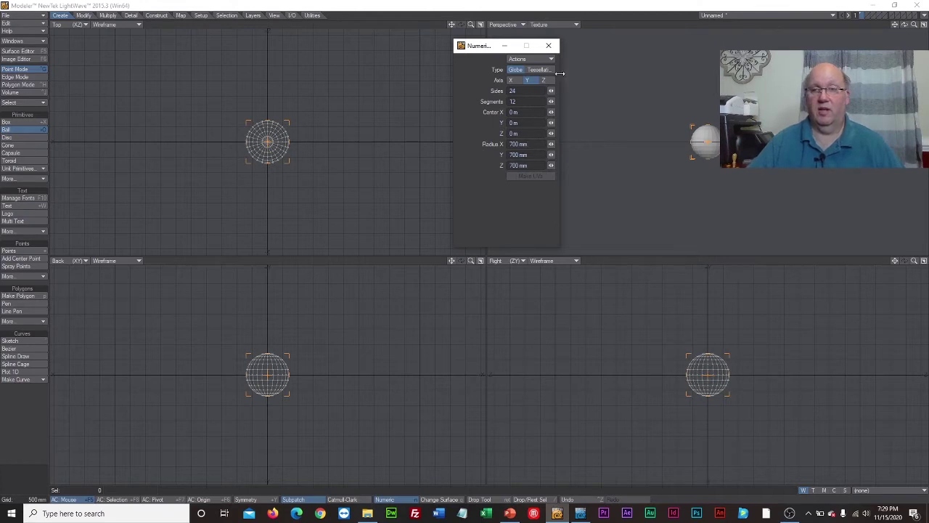
{"action": "left_click", "coordinate": [549, 46]}
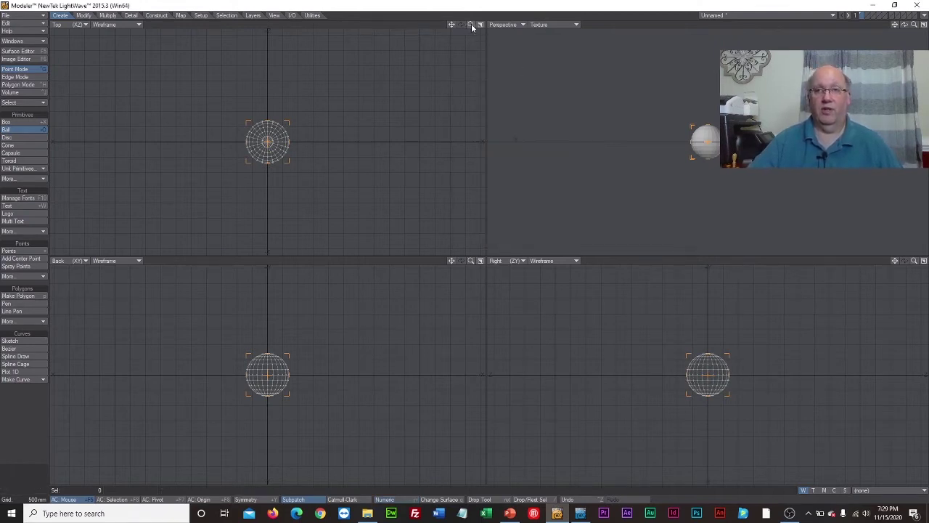
Move the ball straight down in the Back view, well below the origin, and finish the Ball tool
{"action": "left_click_drag", "start_coordinate": [470, 25], "coordinate": [457, 29]}
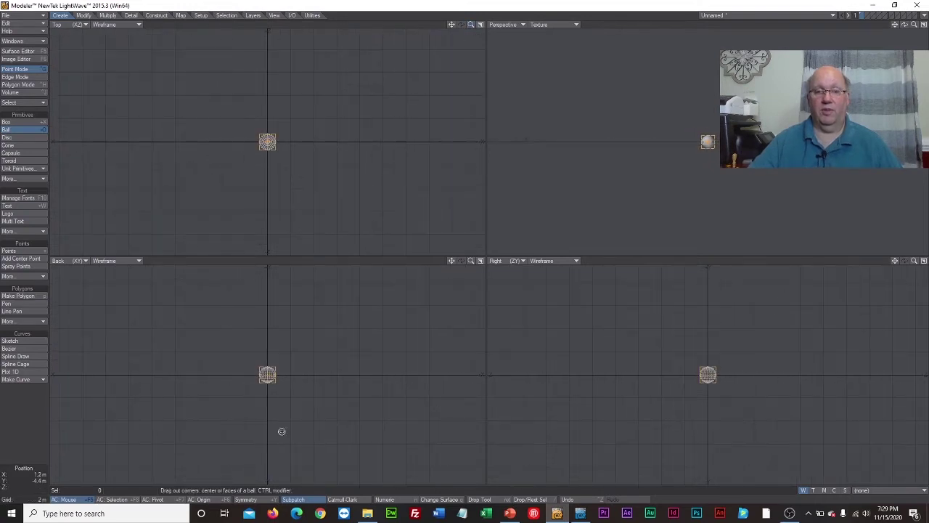
{"action": "left_click_drag", "start_coordinate": [267, 372], "coordinate": [265, 441]}
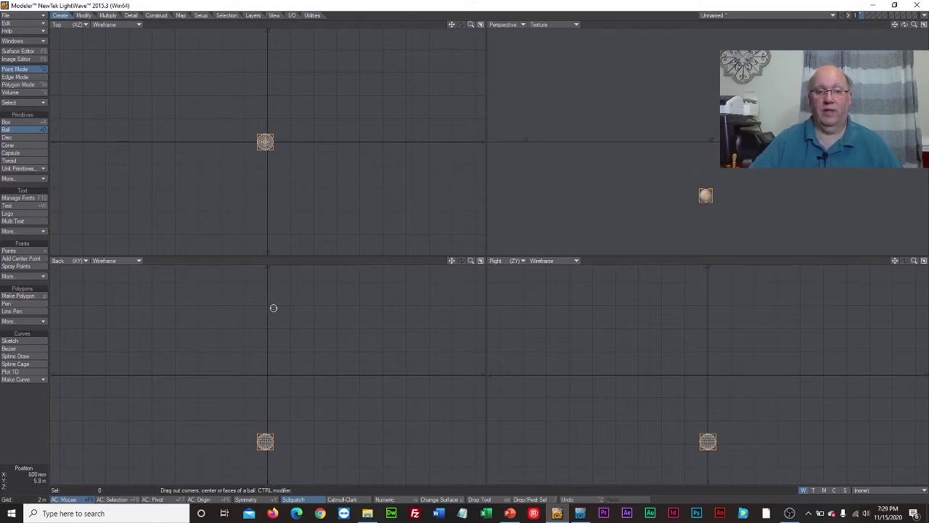
{"action": "left_click", "coordinate": [28, 132]}
Select all of the ball's polygons and copy them
{"action": "left_click", "coordinate": [16, 85]}
{"action": "mouse_move", "coordinate": [312, 138]}
{"action": "right_mouse_down"}
{"action": "mouse_move", "coordinate": [307, 125]}
{"action": "mouse_move", "coordinate": [319, 150]}
{"action": "mouse_move", "coordinate": [306, 98]}
{"action": "right_mouse_up"}
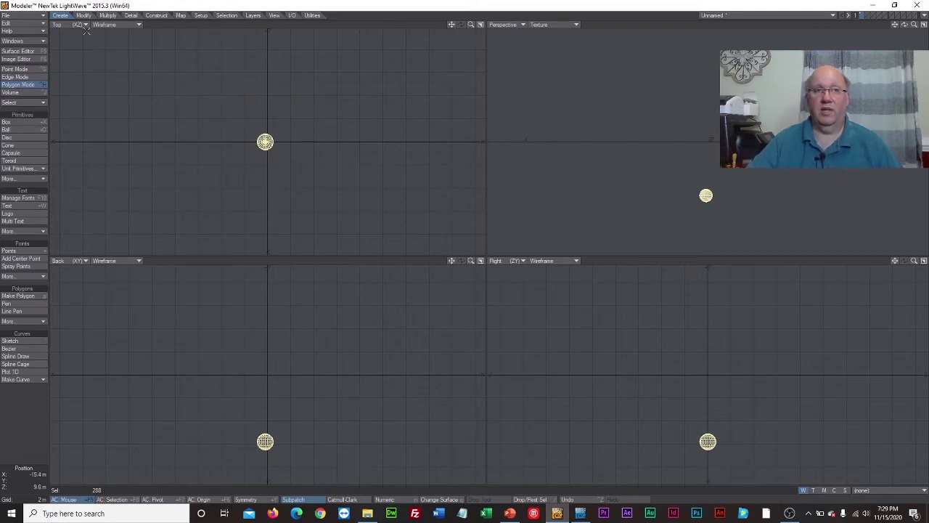
{"action": "left_click", "coordinate": [30, 24]}
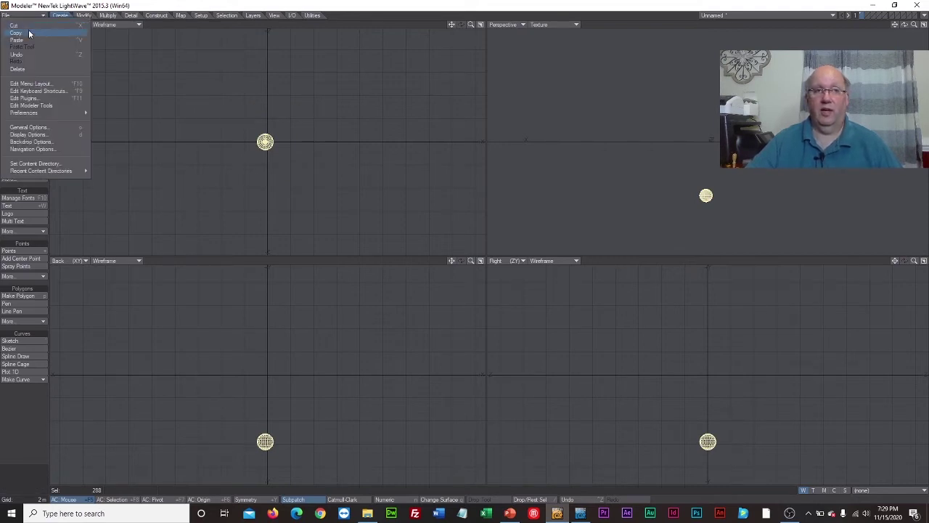
{"action": "left_click", "coordinate": [29, 35]}
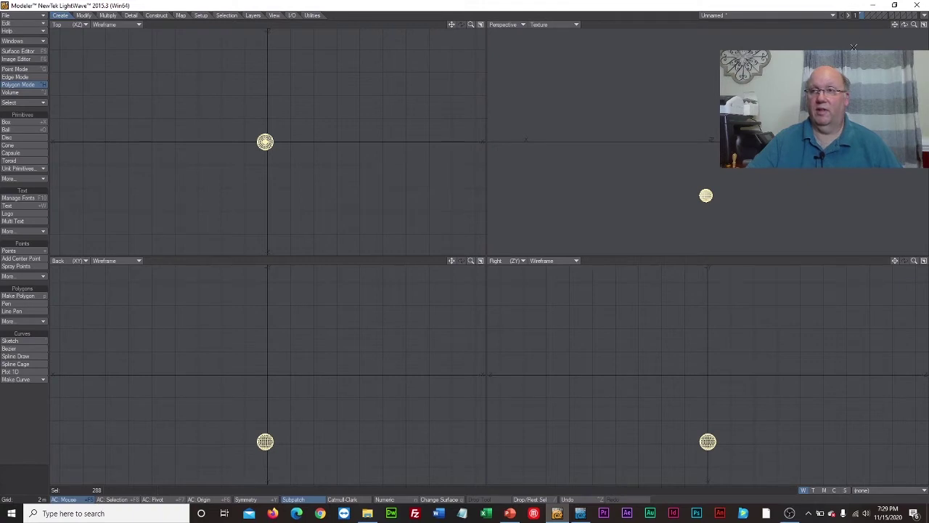
Paste the ball into layer 2 with layer 1 as background, and move the copy along X to just beside the original
{"action": "left_click", "coordinate": [867, 16]}
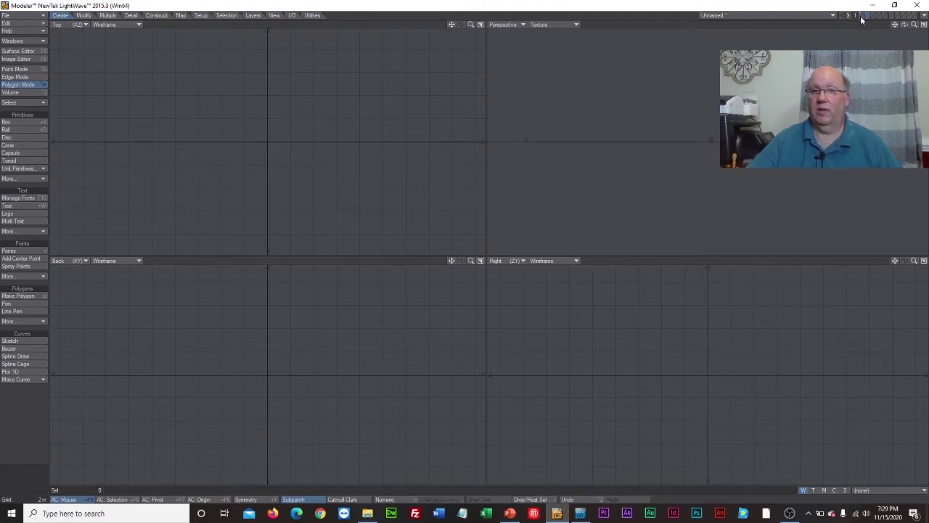
{"action": "left_click", "coordinate": [861, 20]}
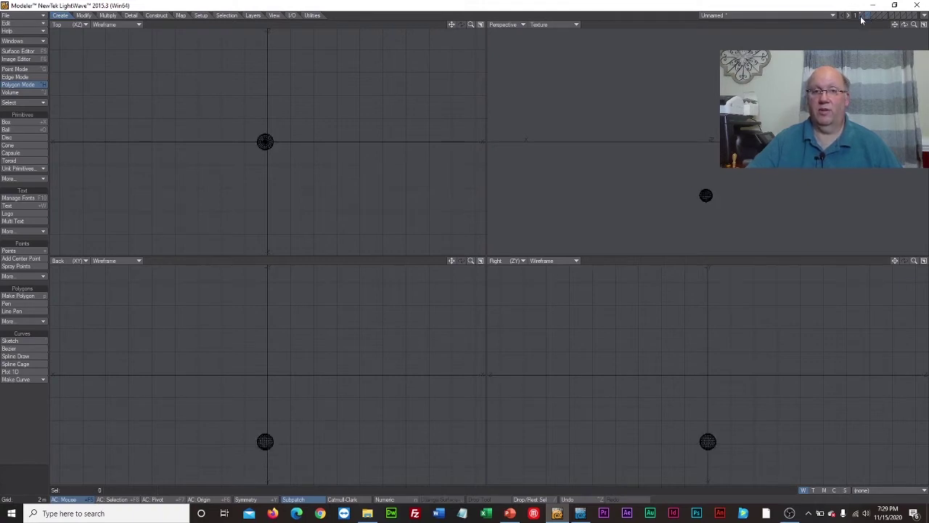
{"action": "left_click", "coordinate": [24, 24]}
{"action": "left_click", "coordinate": [25, 32]}
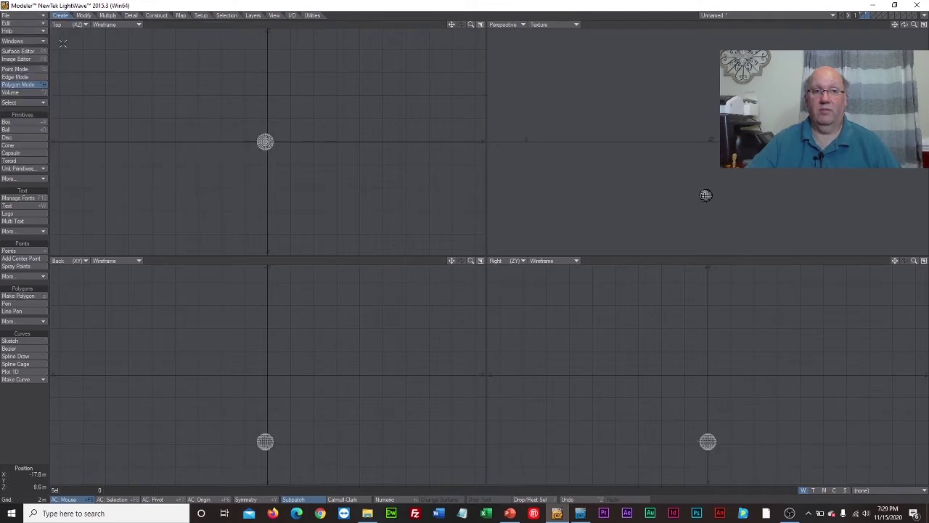
{"action": "left_click", "coordinate": [84, 16]}
{"action": "left_click", "coordinate": [11, 122]}
{"action": "left_click_drag", "start_coordinate": [268, 143], "coordinate": [284, 143]}
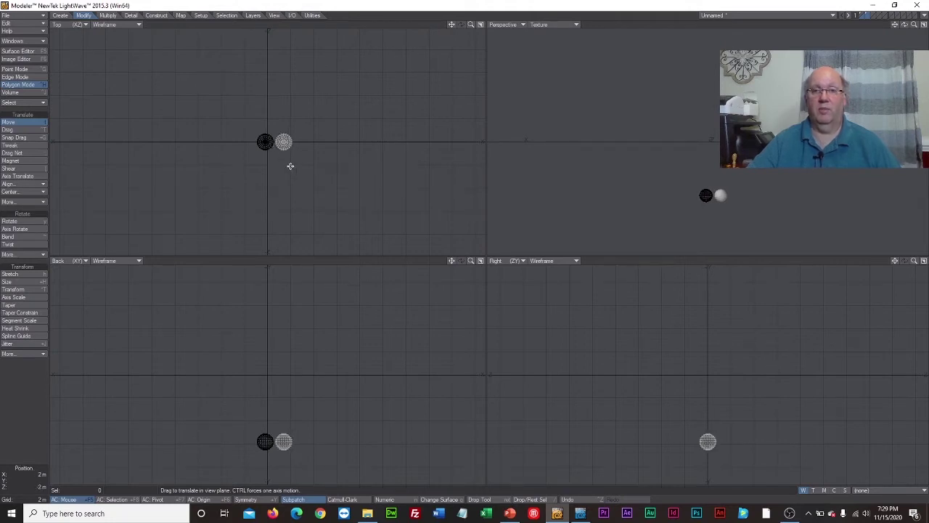
Paste another ball into layer 3 with layer 2 as background, and move it along X to just beyond layer 2's ball
{"action": "left_click", "coordinate": [871, 16]}
{"action": "left_click", "coordinate": [873, 16]}
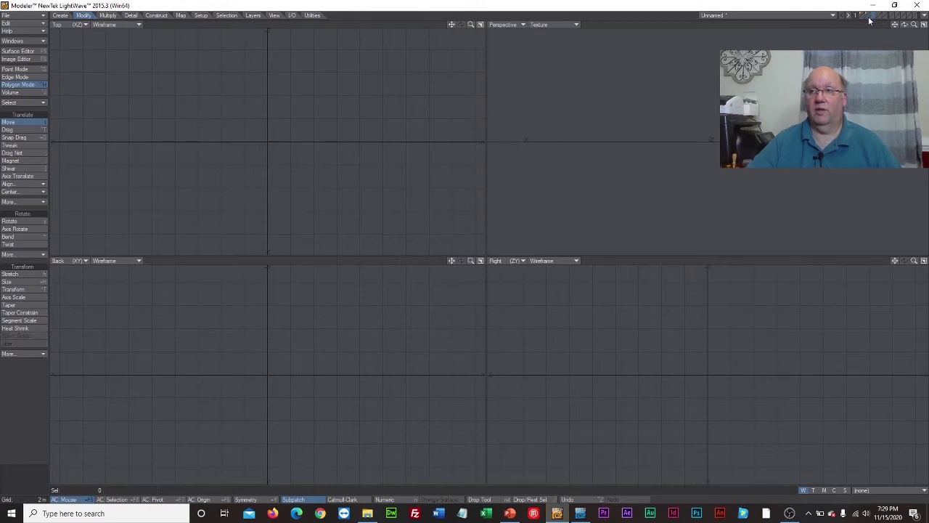
{"action": "left_click", "coordinate": [868, 20]}
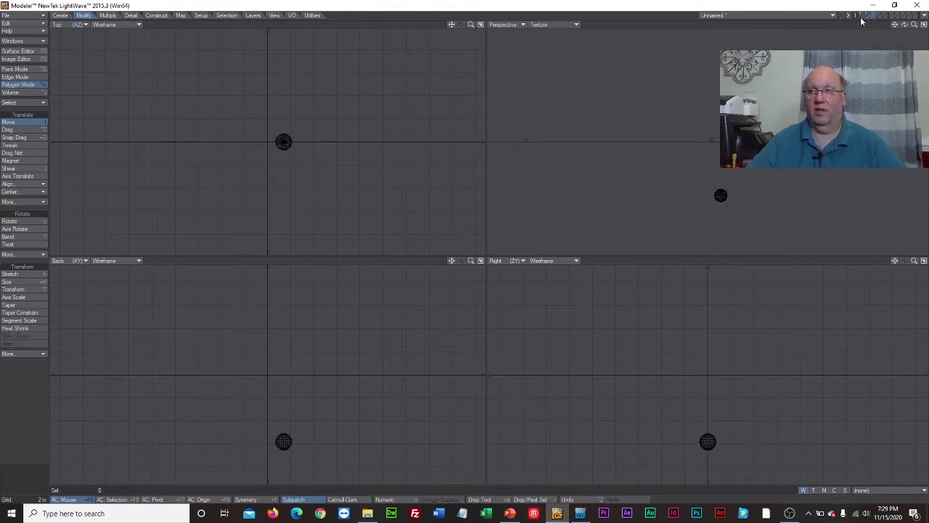
{"action": "left_click", "coordinate": [25, 24]}
{"action": "left_click", "coordinate": [27, 27]}
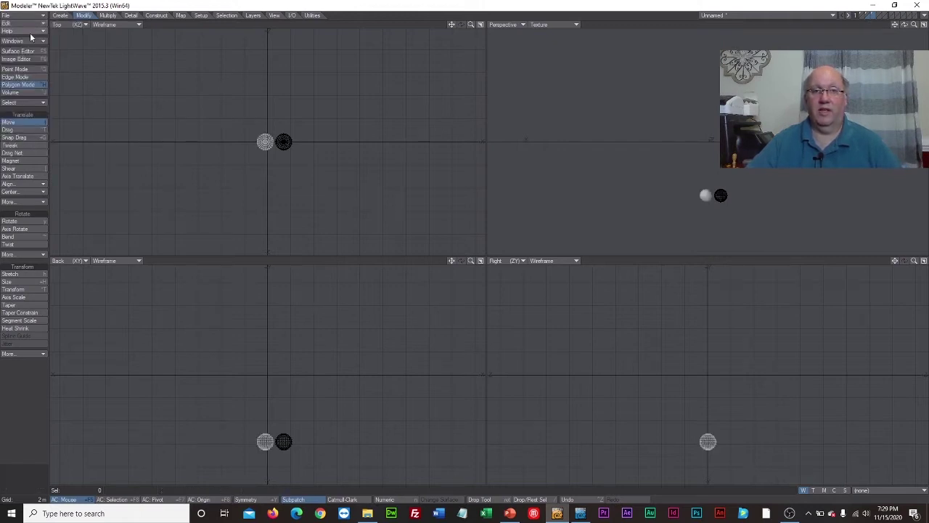
{"action": "left_click_drag", "start_coordinate": [267, 146], "coordinate": [304, 145]}
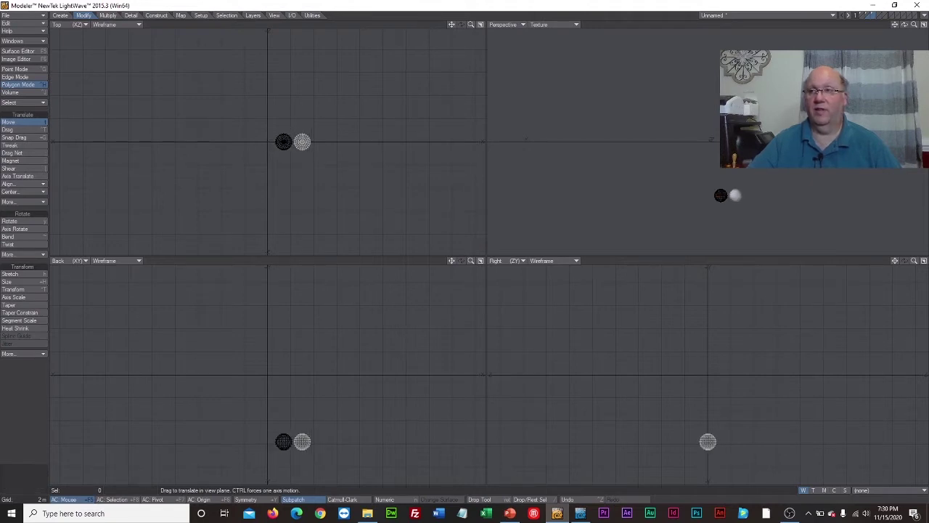
Paste a fourth ball into layer 4 with layer 3 as background, and move it along X to just beyond layer 3's ball
{"action": "left_click", "coordinate": [877, 16]}
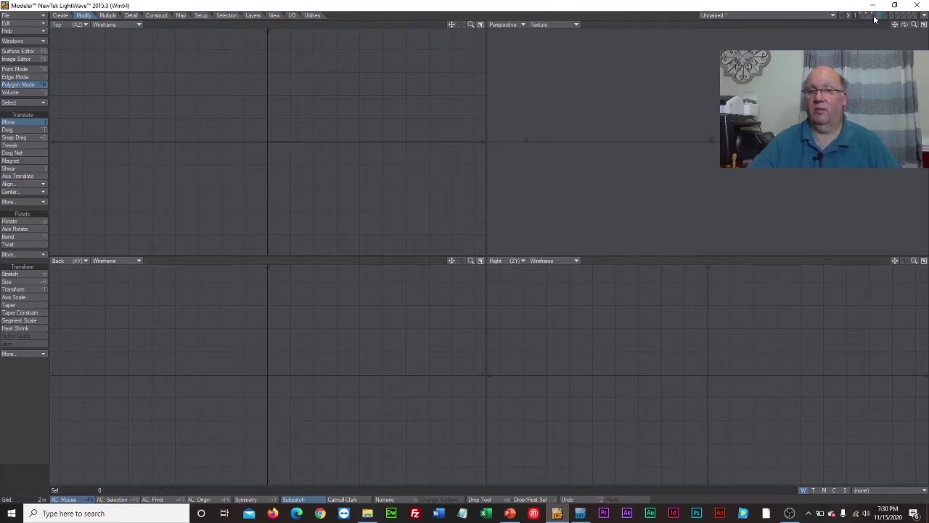
{"action": "left_click", "coordinate": [874, 16]}
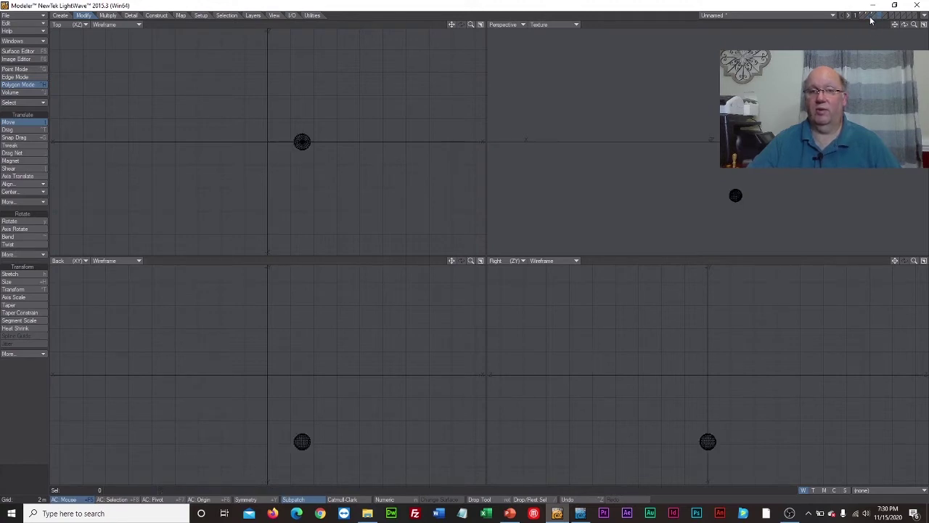
{"action": "left_click", "coordinate": [33, 24]}
{"action": "left_click", "coordinate": [32, 27]}
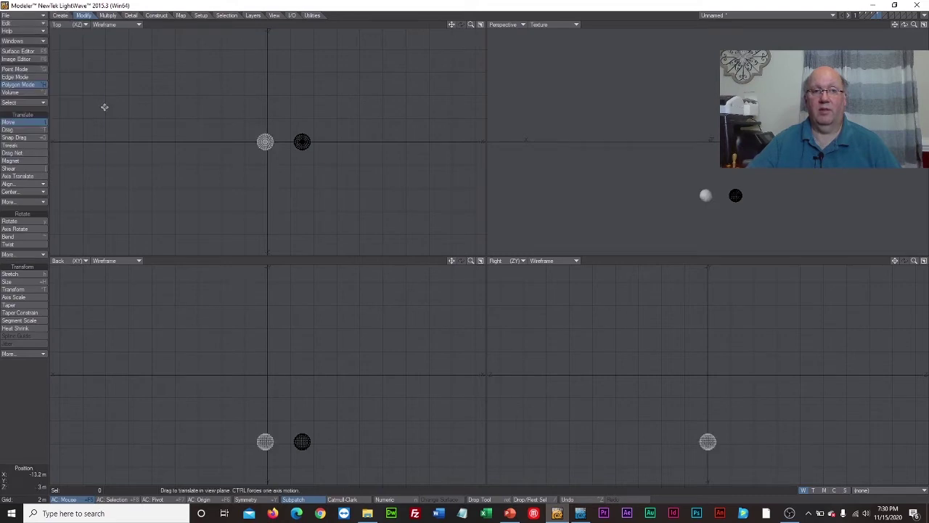
{"action": "left_click_drag", "start_coordinate": [265, 142], "coordinate": [321, 141]}
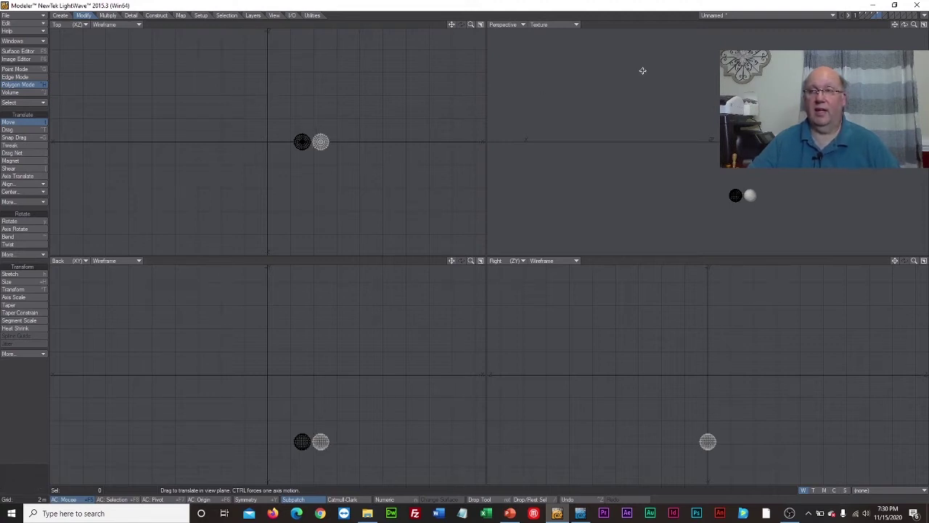
Paste a fifth ball into layer 5 with layer 4 as background, and move it along X to just beyond layer 4's ball
{"action": "left_click", "coordinate": [884, 15]}
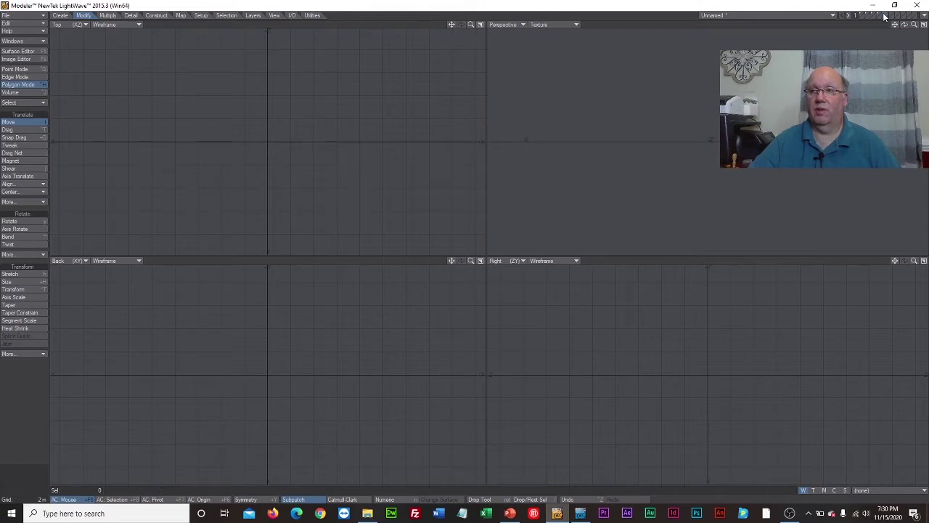
{"action": "left_click", "coordinate": [882, 19]}
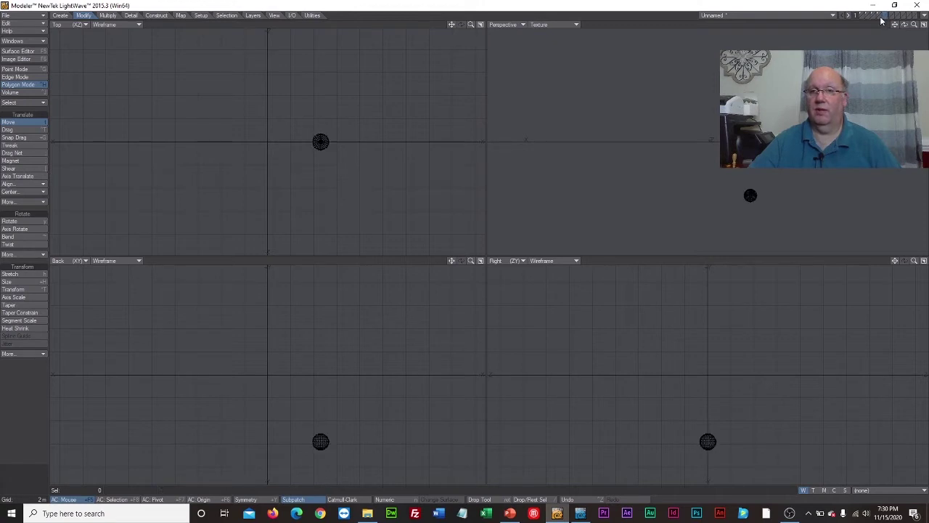
{"action": "left_click", "coordinate": [13, 22]}
{"action": "left_click", "coordinate": [33, 27]}
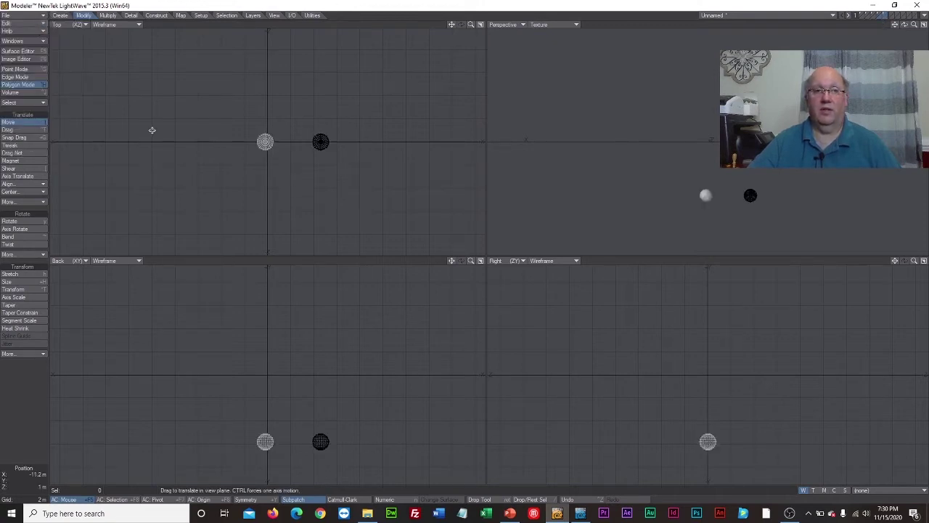
{"action": "left_click_drag", "start_coordinate": [269, 141], "coordinate": [339, 142]}
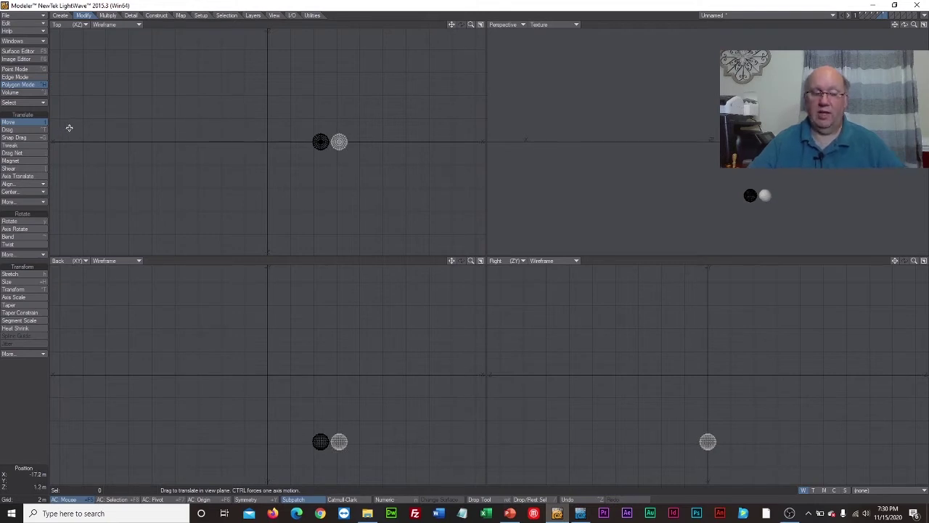
Make layers 1 to 5 active together and move the row of five balls along X until the middle ball is centred on X = 0
{"action": "left_click", "coordinate": [862, 14], "text": "shift"}
{"action": "left_click", "coordinate": [868, 14], "text": "shift"}
{"action": "left_click", "coordinate": [874, 13], "text": "shift"}
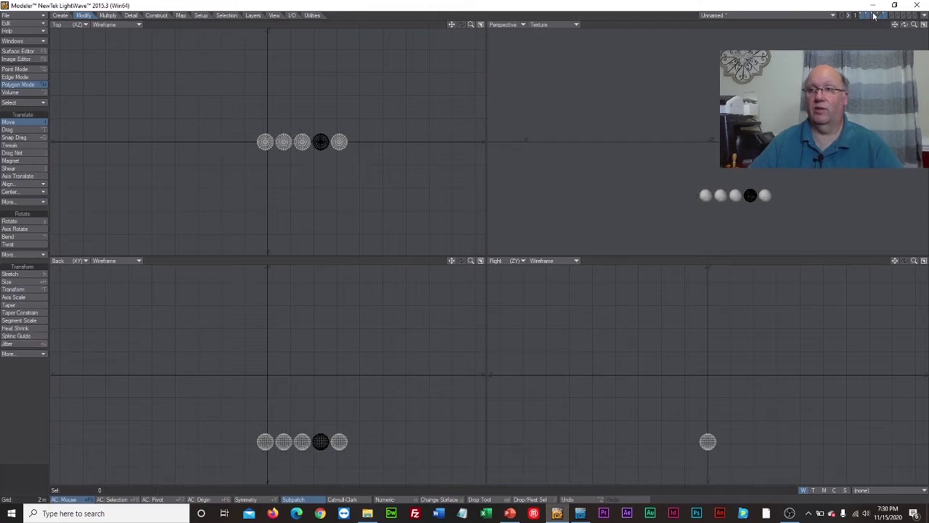
{"action": "left_click", "coordinate": [880, 14], "text": "shift"}
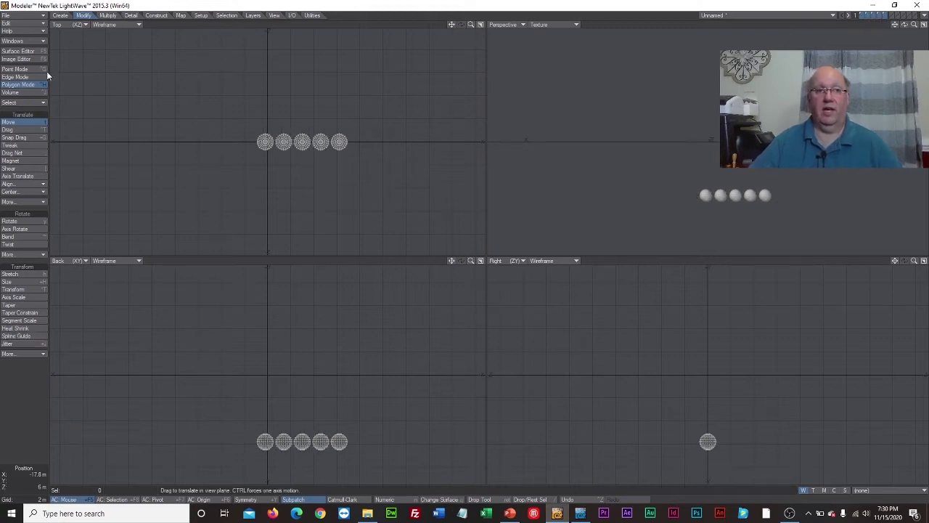
{"action": "left_click_drag", "start_coordinate": [366, 145], "coordinate": [332, 145]}
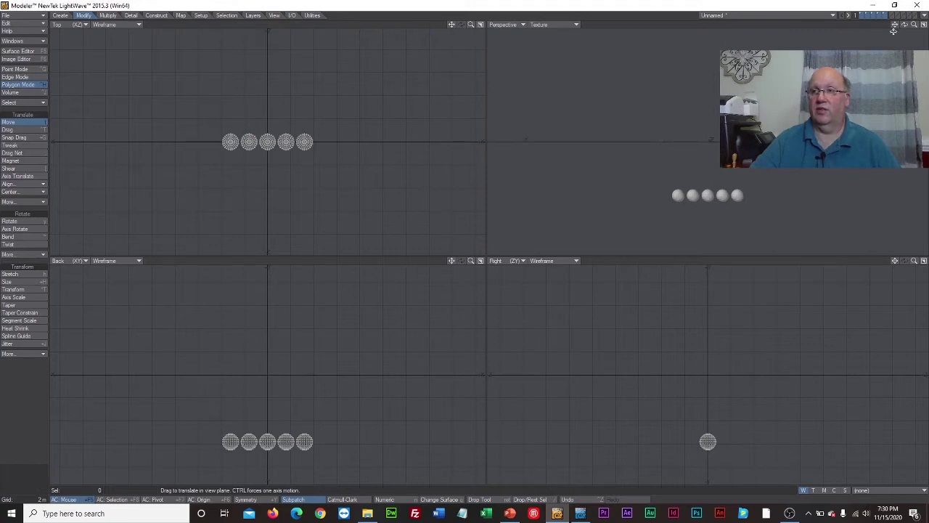
In layer 6, with layer 1 as background, create a box about as wide as the ball and raise it high above that ball
{"action": "left_click", "coordinate": [893, 15]}
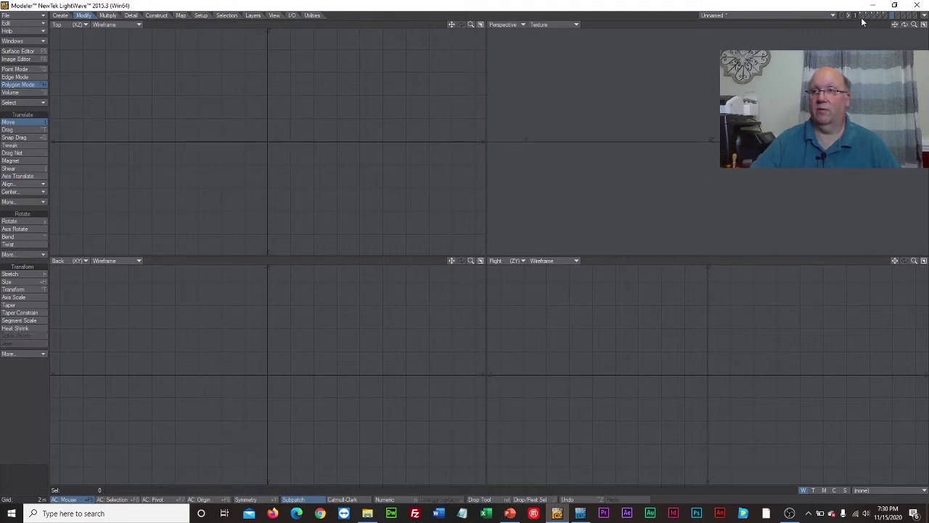
{"action": "left_click", "coordinate": [862, 22]}
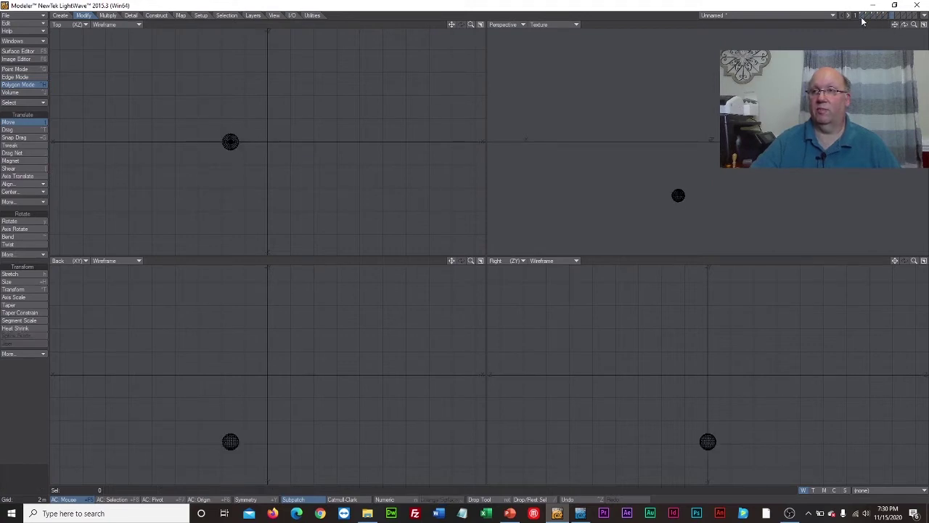
{"action": "left_click", "coordinate": [61, 15]}
{"action": "left_click", "coordinate": [7, 122]}
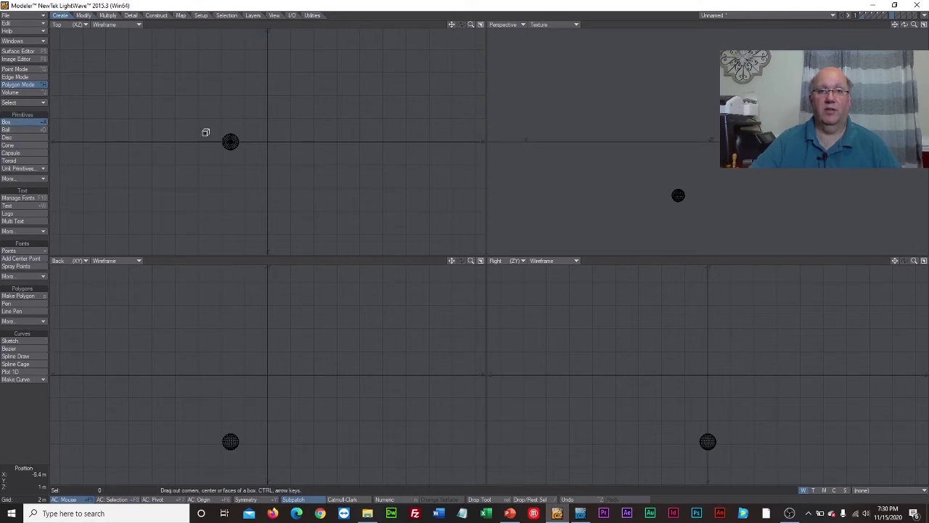
{"action": "left_click_drag", "start_coordinate": [225, 136], "coordinate": [240, 146]}
{"action": "left_click_drag", "start_coordinate": [235, 373], "coordinate": [231, 368]}
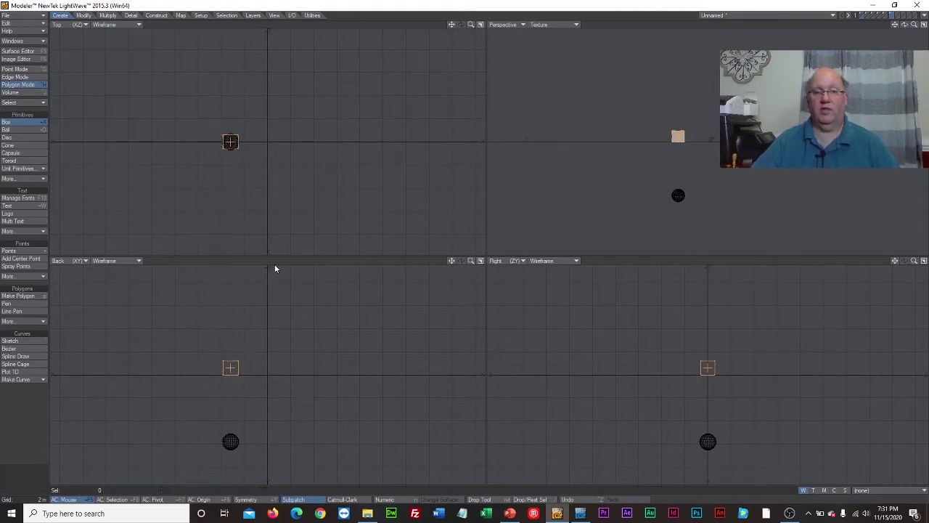
{"action": "left_click_drag", "start_coordinate": [231, 368], "coordinate": [230, 298]}
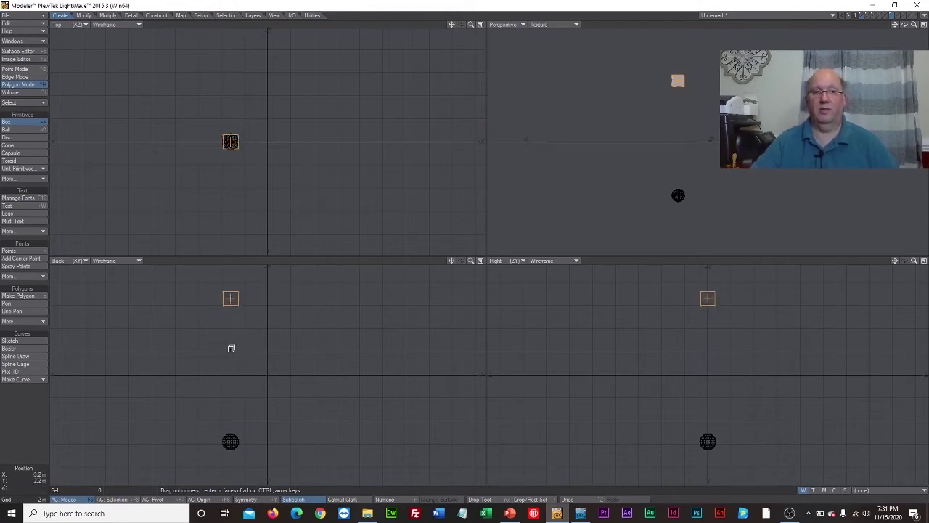
Finish the box above the first ball, select all its polygons and copy them
{"action": "left_click", "coordinate": [24, 125]}
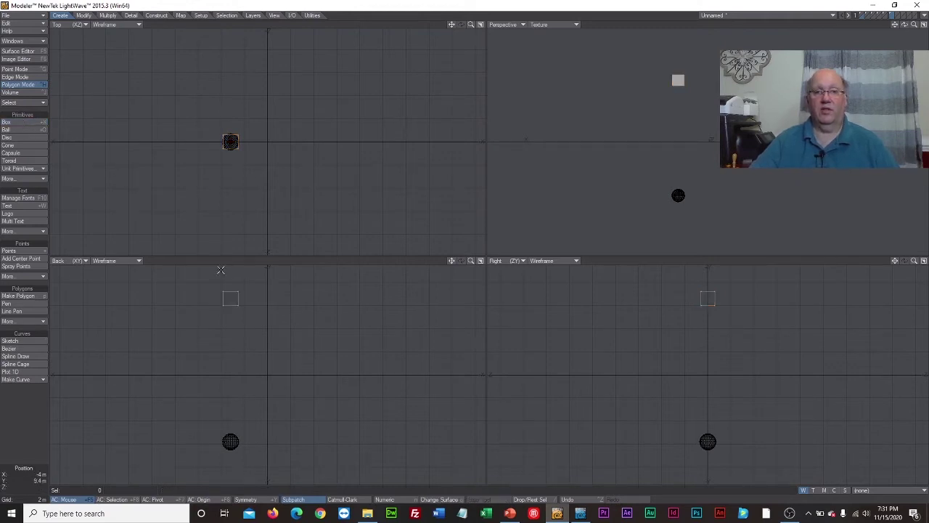
{"action": "mouse_move", "coordinate": [214, 278]}
{"action": "right_mouse_down"}
{"action": "mouse_move", "coordinate": [264, 323]}
{"action": "mouse_move", "coordinate": [218, 279]}
{"action": "right_mouse_up"}
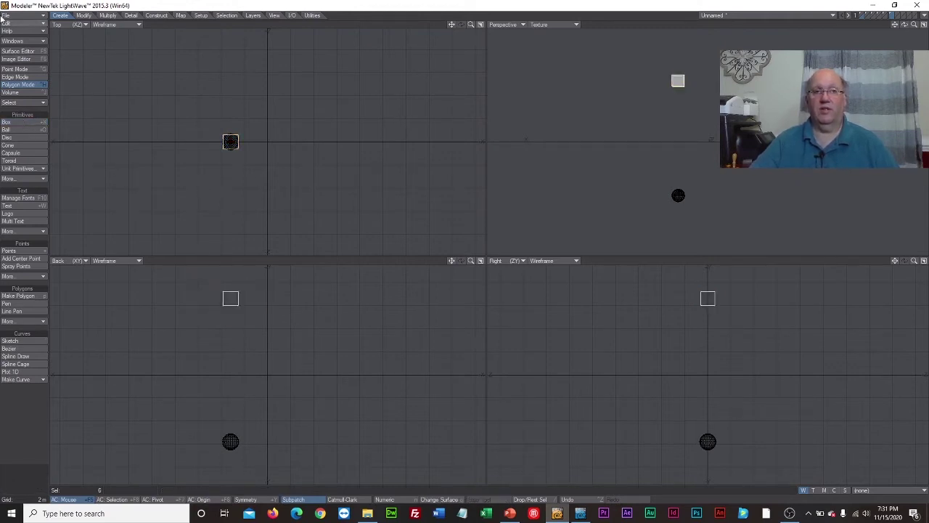
{"action": "left_click", "coordinate": [18, 23]}
{"action": "left_click", "coordinate": [15, 18]}
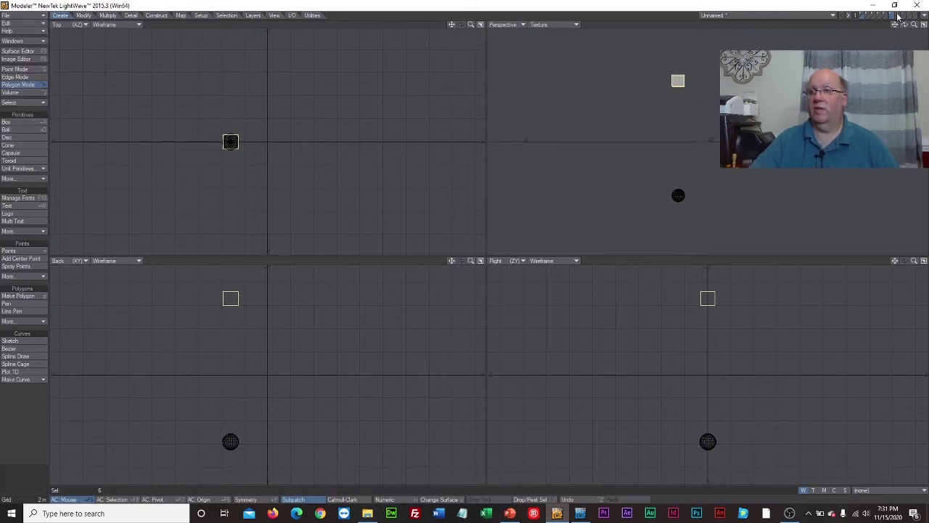
Paste the box into layer 7 with layer 2 as background, and move it 1.6 m along X to above the second ball
{"action": "key", "text": "Delete"}
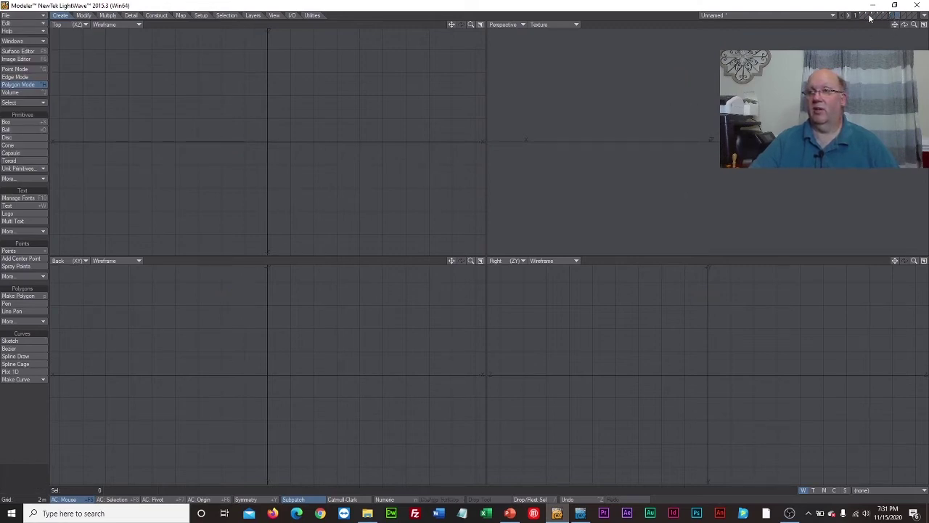
{"action": "key", "text": "ctrl+v"}
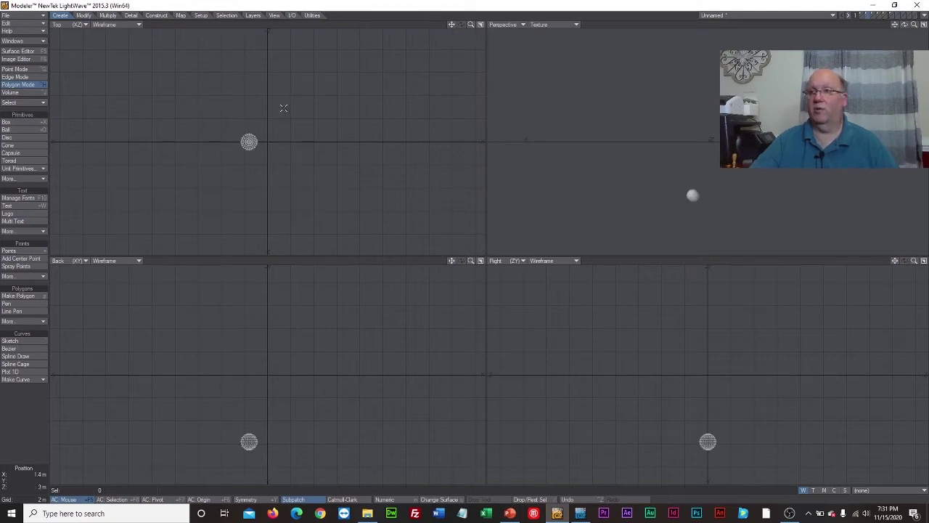
{"action": "left_click", "coordinate": [895, 15]}
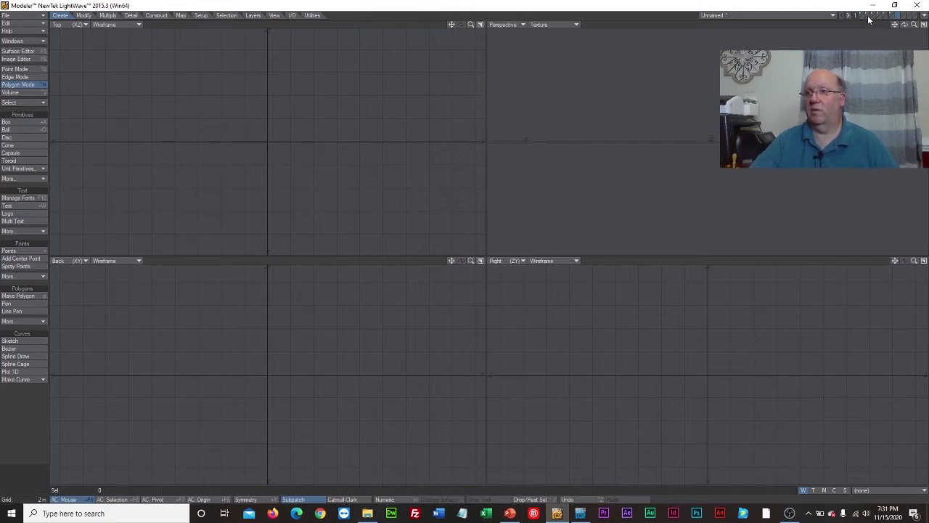
{"action": "left_click", "coordinate": [868, 18]}
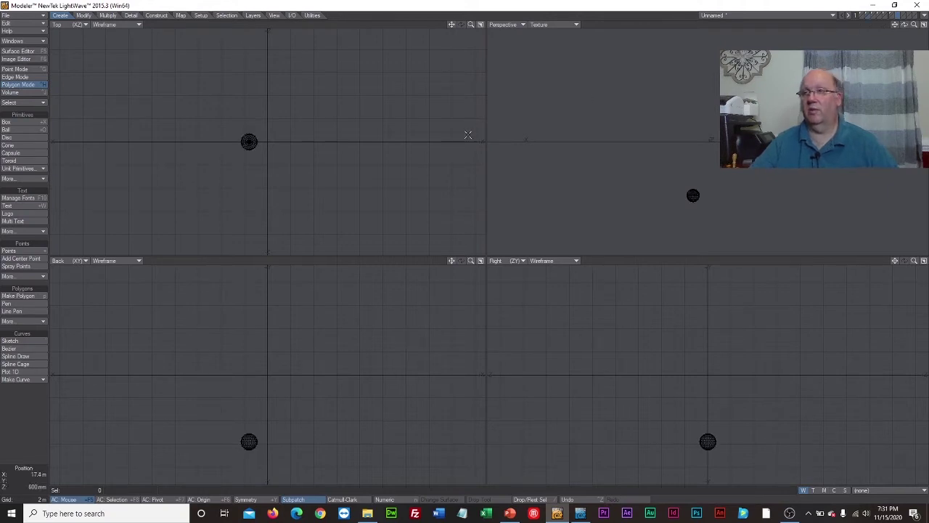
{"action": "left_click", "coordinate": [25, 24]}
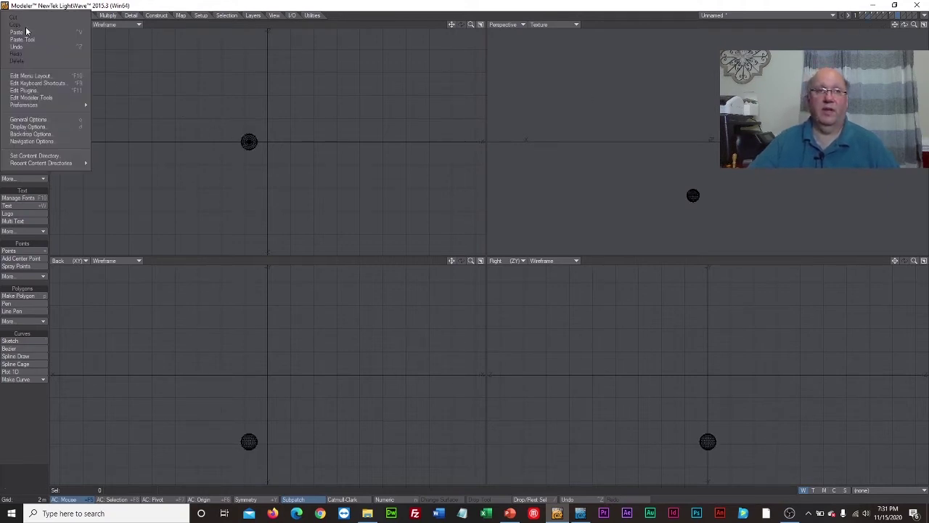
{"action": "left_click", "coordinate": [27, 33]}
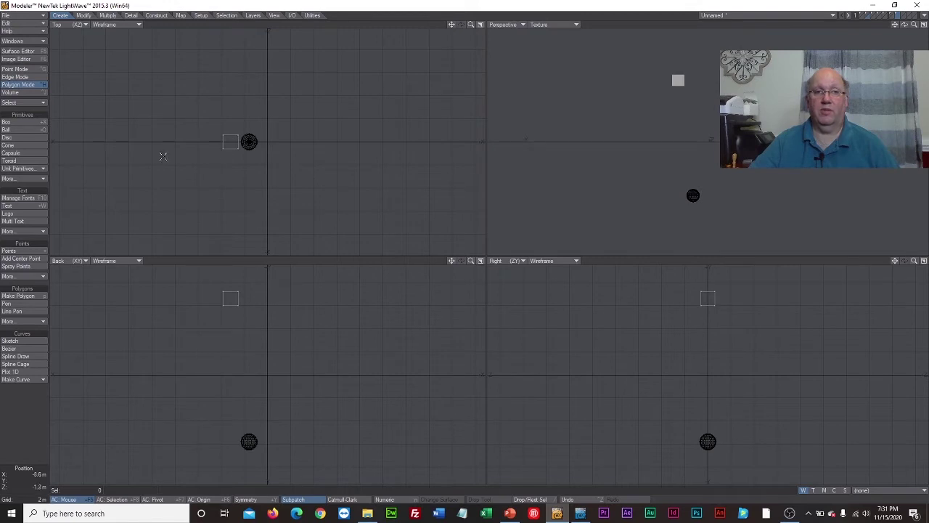
{"action": "left_click", "coordinate": [84, 16]}
{"action": "left_click", "coordinate": [29, 123]}
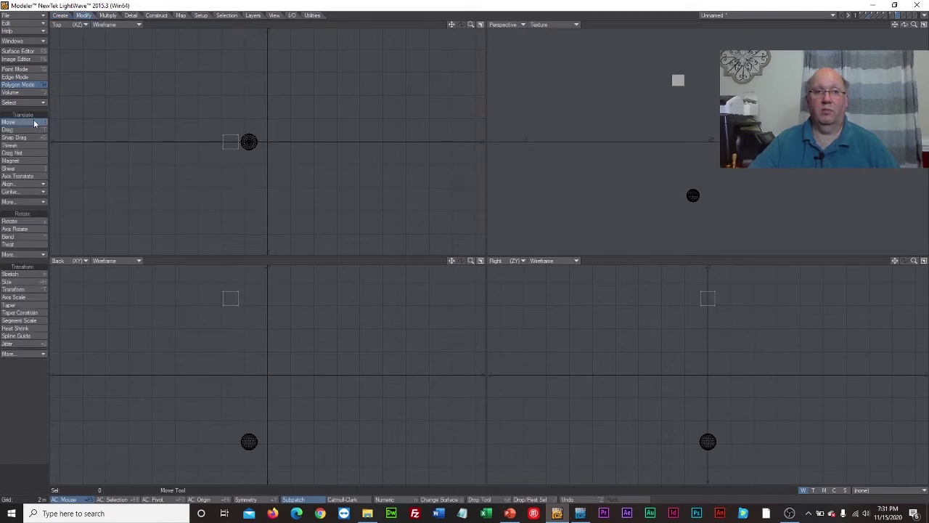
{"action": "left_click_drag", "start_coordinate": [239, 142], "coordinate": [255, 142]}
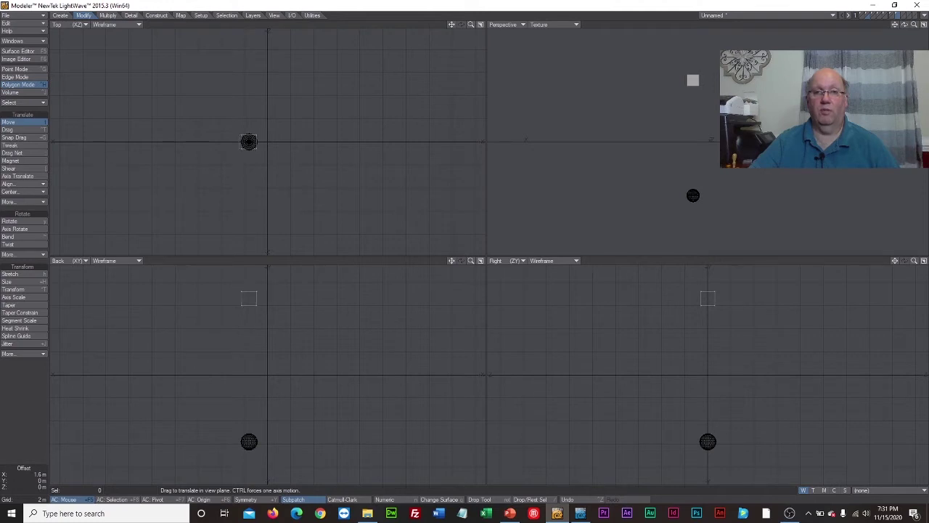
Paste the box into layer 8 with layer 3 as background, and move it 3.2 m along X to above the third ball
{"action": "left_click", "coordinate": [903, 16]}
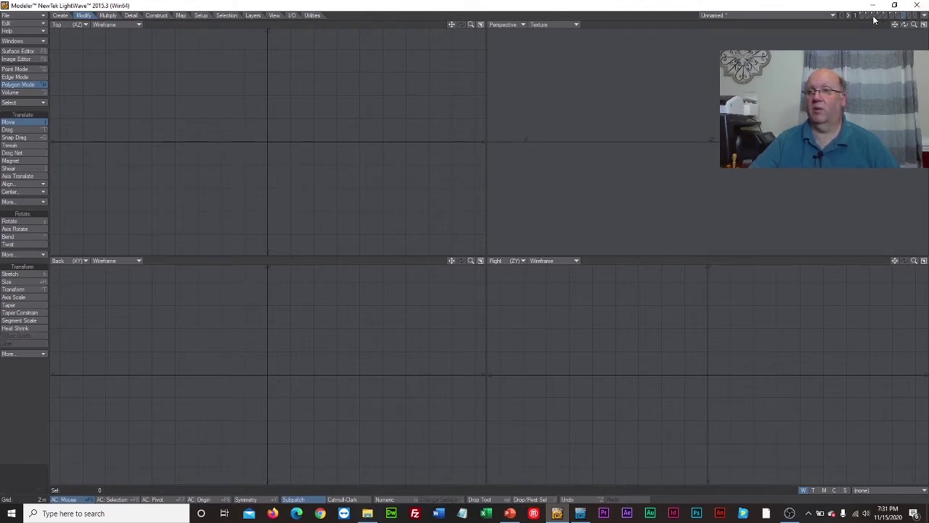
{"action": "left_click", "coordinate": [875, 21]}
{"action": "left_click", "coordinate": [21, 22]}
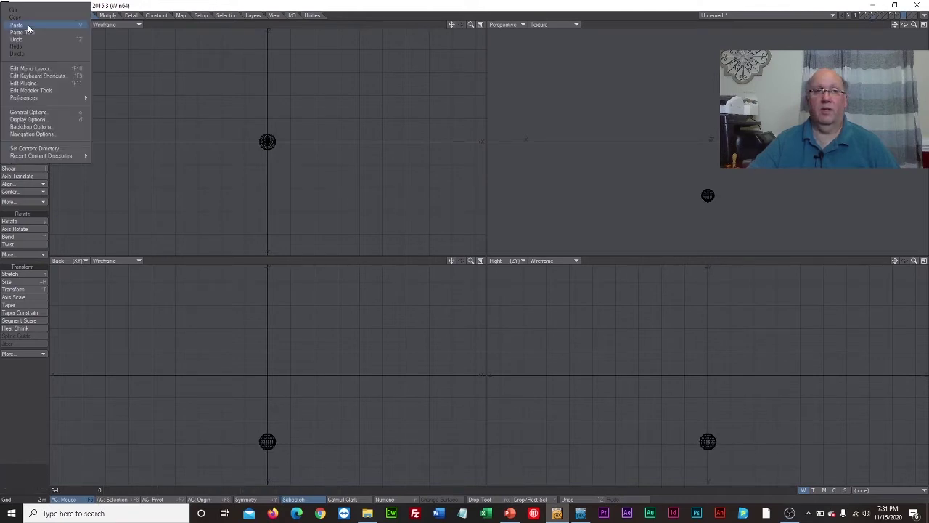
{"action": "left_click", "coordinate": [28, 28]}
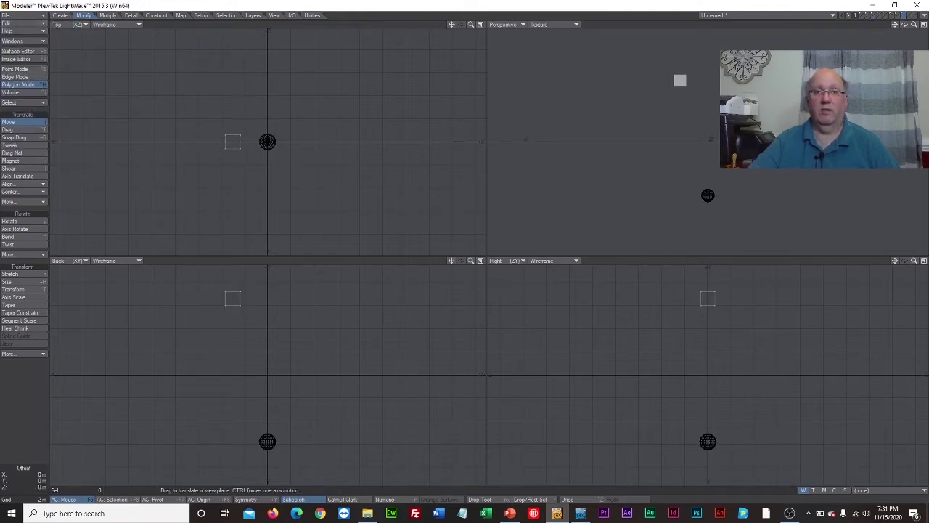
{"action": "left_click_drag", "start_coordinate": [258, 142], "coordinate": [271, 142]}
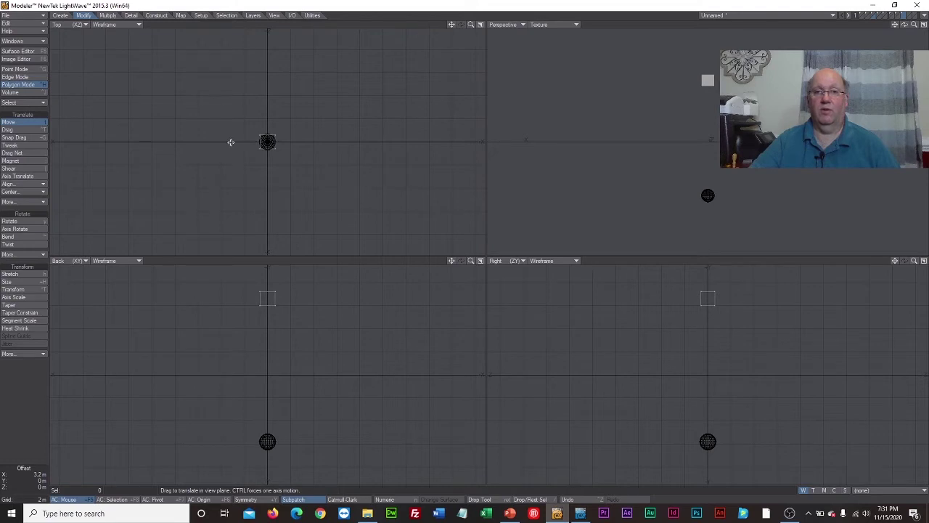
Paste the box into layer 9 with layer 4 as background, and move it 4.8 m along X to above the fourth ball
{"action": "left_click", "coordinate": [908, 15]}
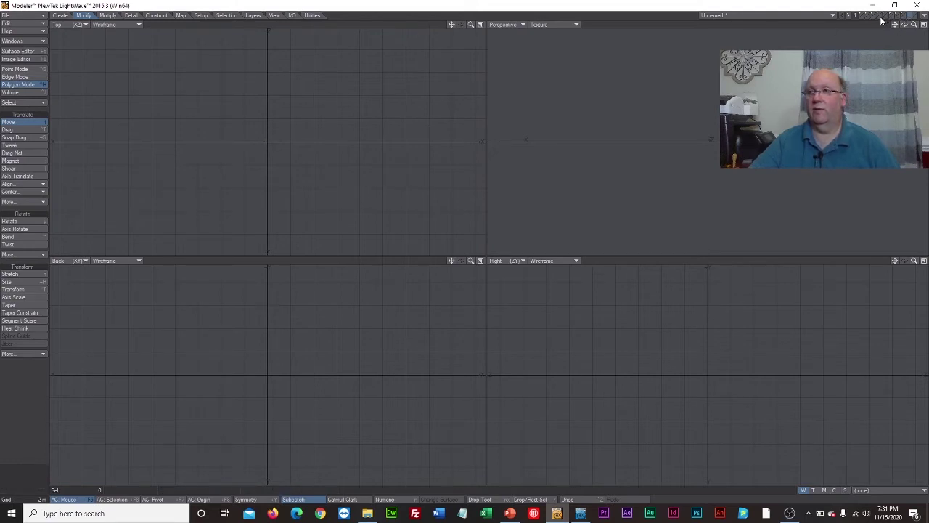
{"action": "left_click", "coordinate": [881, 20]}
{"action": "left_click", "coordinate": [26, 29]}
{"action": "left_click", "coordinate": [29, 30]}
{"action": "left_click_drag", "start_coordinate": [231, 143], "coordinate": [286, 142]}
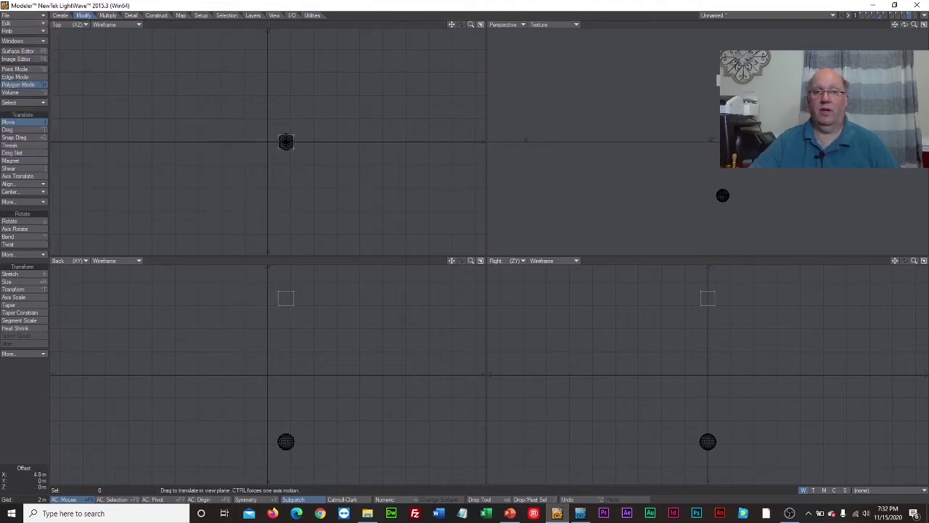
Paste the box into layer 10 with layer 5 as background, and move it along X to above the fifth ball
{"action": "left_click", "coordinate": [916, 15]}
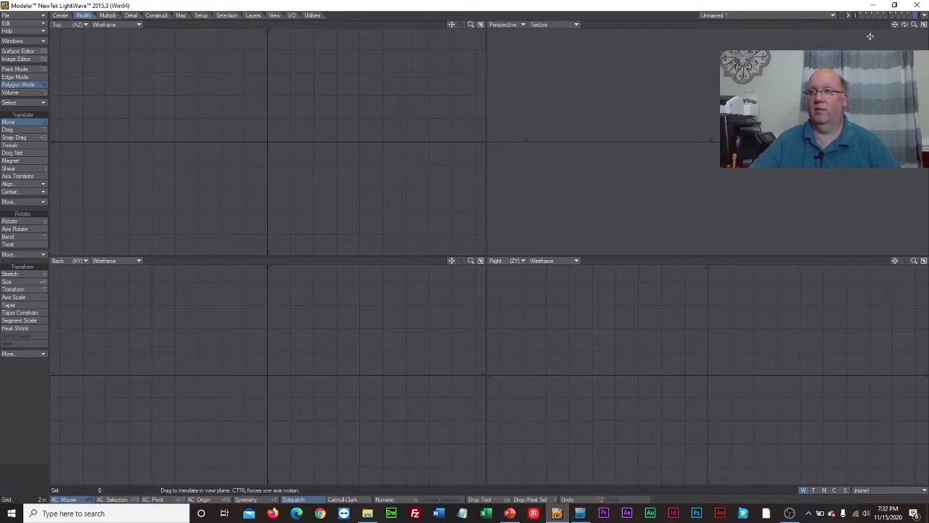
{"action": "left_click", "coordinate": [885, 18]}
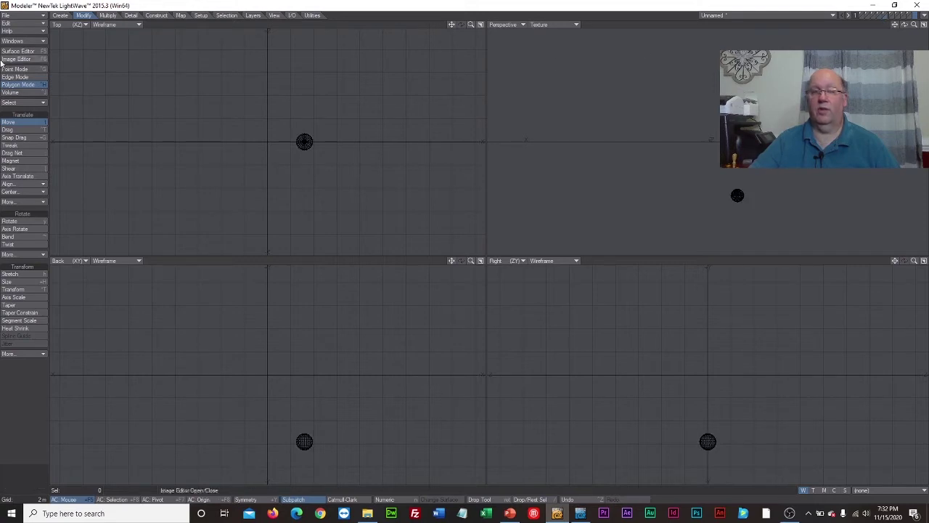
{"action": "left_click", "coordinate": [11, 23]}
{"action": "left_click", "coordinate": [22, 27]}
{"action": "key", "text": "t"}
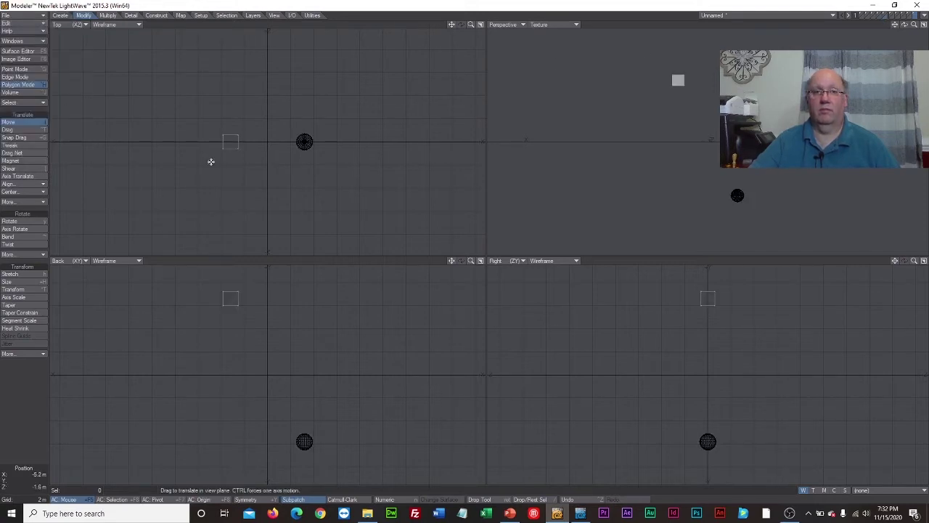
{"action": "left_click_drag", "start_coordinate": [251, 141], "coordinate": [306, 142]}
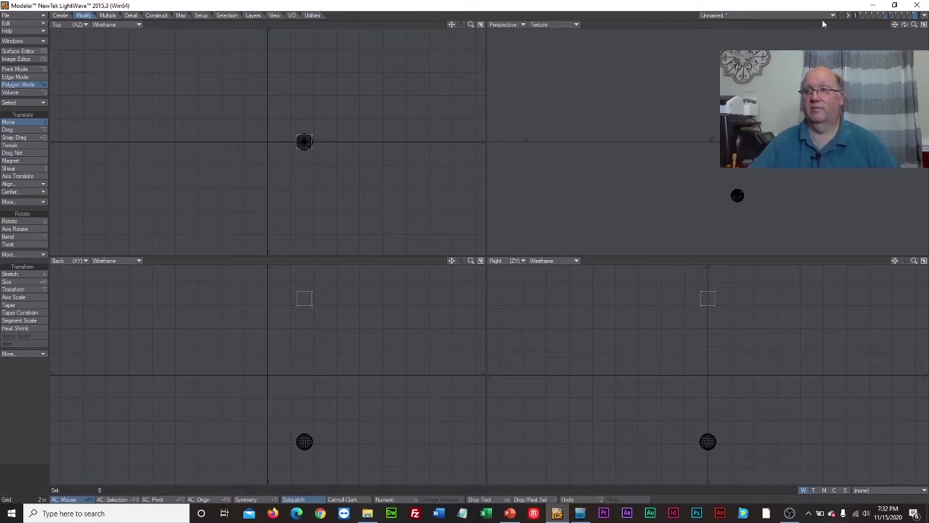
Make layers 1 to 10 active together to check the row of boxes above the balls
{"action": "left_click", "coordinate": [862, 15]}
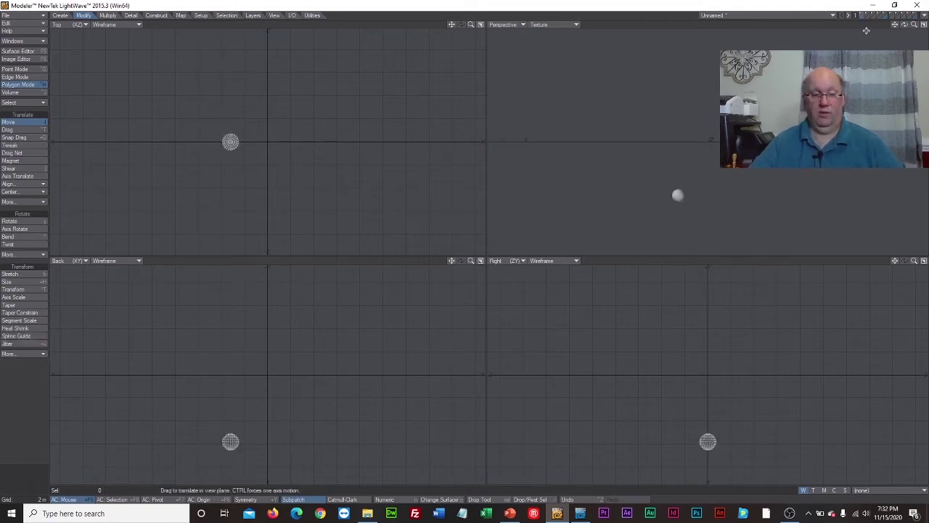
{"action": "left_click", "coordinate": [869, 16], "text": "shift"}
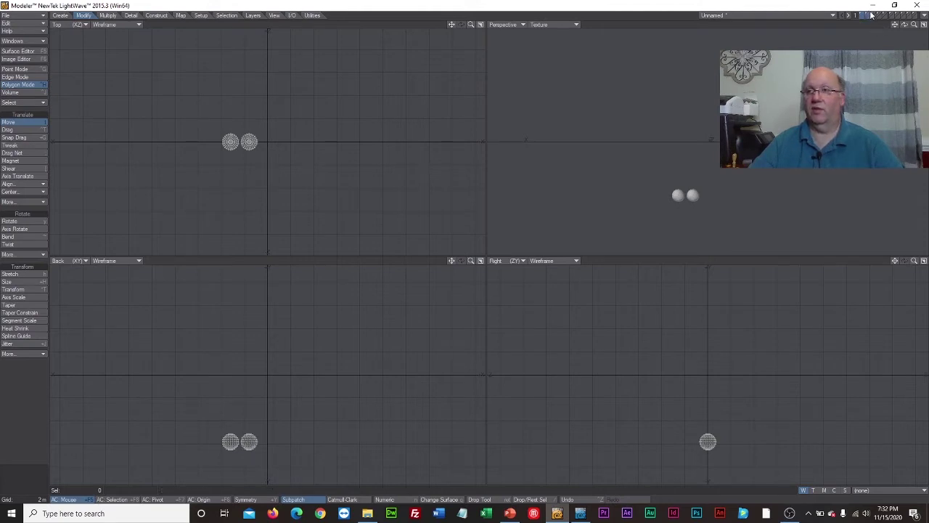
{"action": "left_click", "coordinate": [874, 15], "text": "shift"}
{"action": "left_click", "coordinate": [879, 15], "text": "shift"}
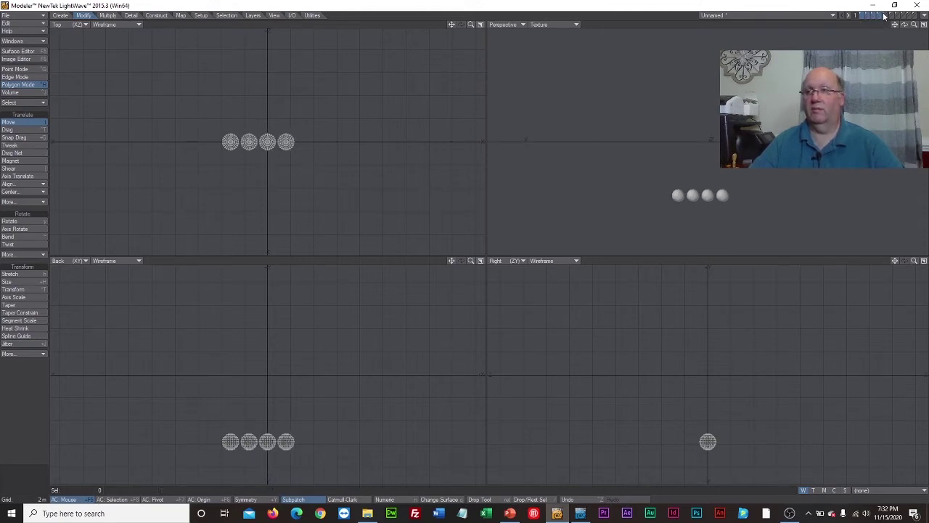
{"action": "left_click", "coordinate": [886, 16], "text": "shift"}
{"action": "left_click", "coordinate": [891, 16], "text": "shift"}
{"action": "left_click", "coordinate": [898, 15], "text": "shift"}
{"action": "left_click", "coordinate": [904, 16], "text": "shift"}
{"action": "left_click", "coordinate": [910, 16], "text": "shift"}
{"action": "left_click", "coordinate": [916, 15], "text": "shift"}
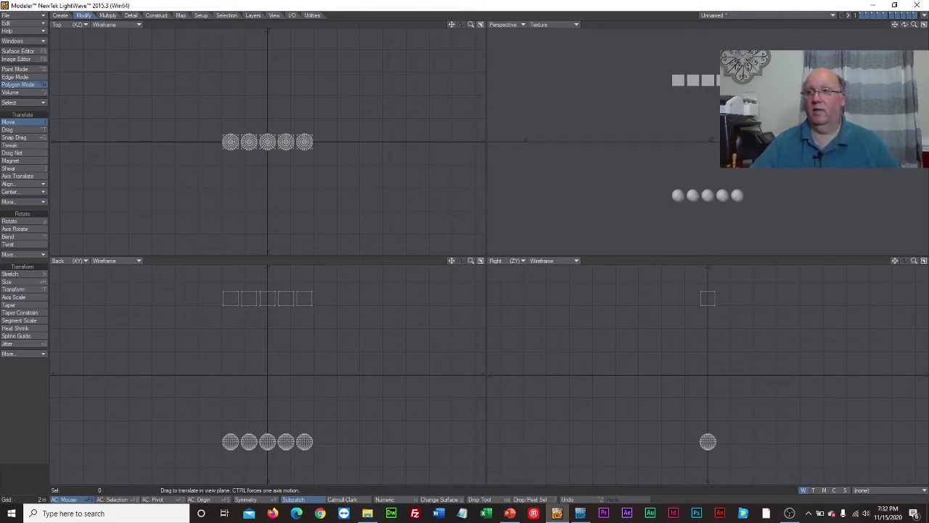
Activate the first layer of the second layer bank, set layers 1 and 2 as background, and deactivate layers 3 to 10
{"action": "left_click", "coordinate": [847, 15]}
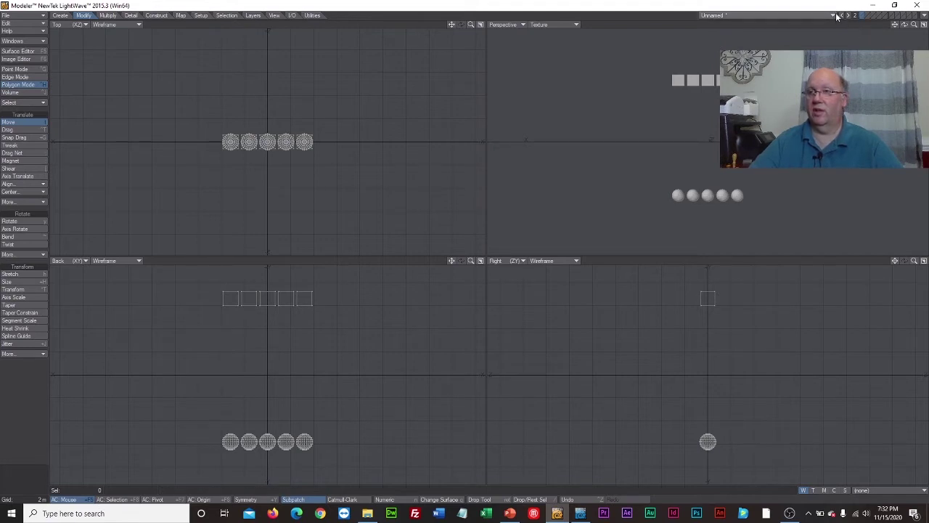
{"action": "left_click", "coordinate": [842, 16]}
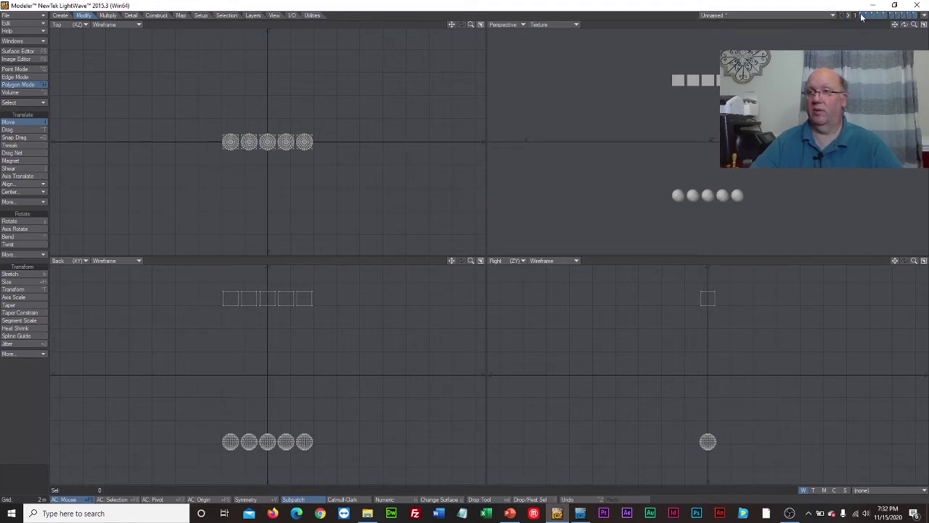
{"action": "left_click", "coordinate": [860, 16]}
{"action": "left_click", "coordinate": [864, 21]}
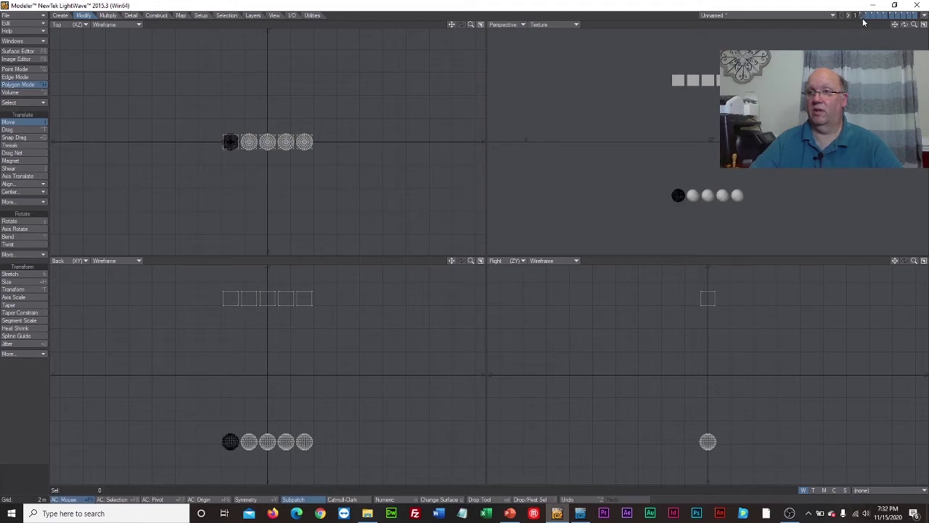
{"action": "left_click", "coordinate": [868, 16]}
{"action": "left_click", "coordinate": [870, 21]}
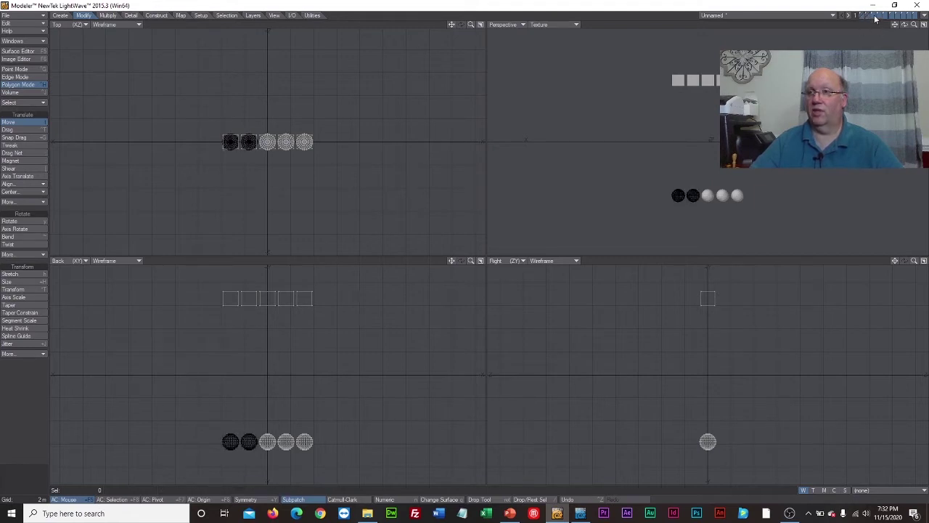
{"action": "left_click", "coordinate": [873, 16]}
{"action": "left_click", "coordinate": [879, 16]}
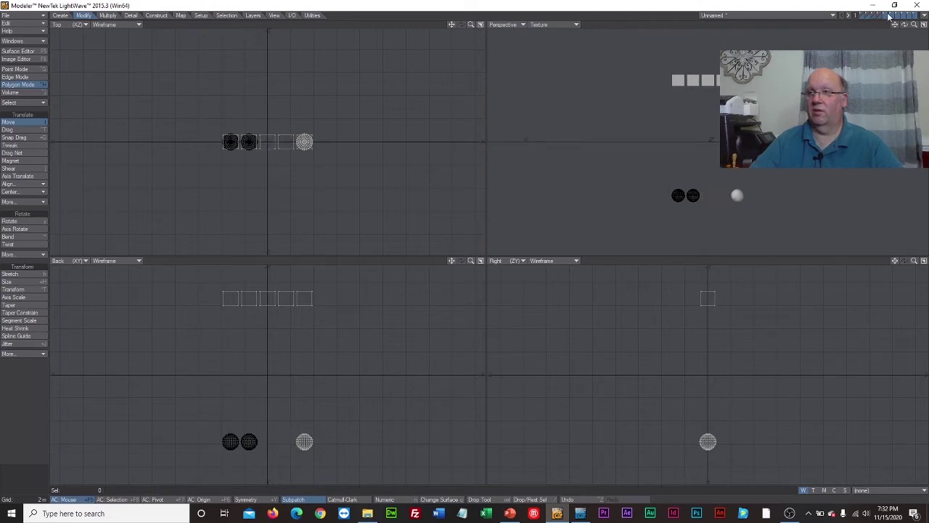
{"action": "left_click", "coordinate": [889, 17]}
{"action": "left_click", "coordinate": [893, 16]}
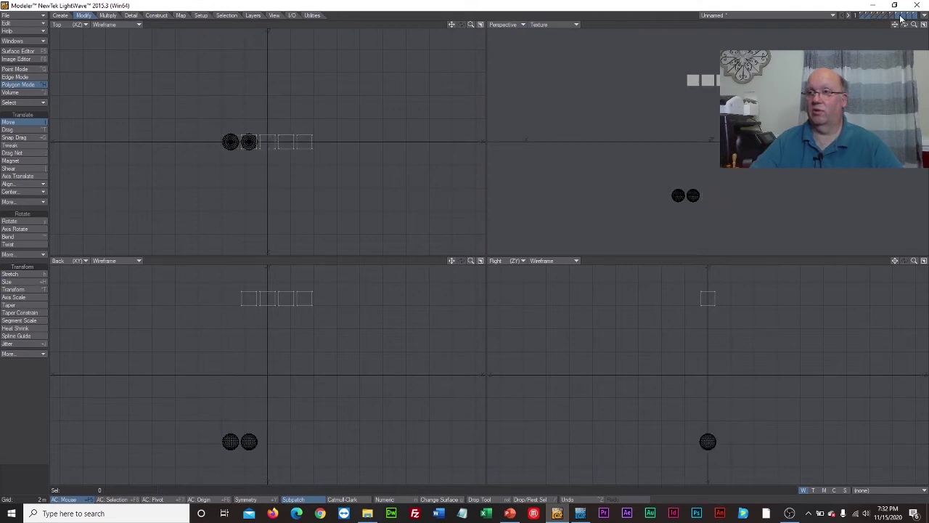
{"action": "left_click", "coordinate": [899, 16]}
{"action": "left_click", "coordinate": [903, 16]}
{"action": "left_click", "coordinate": [909, 16]}
{"action": "left_click", "coordinate": [914, 16]}
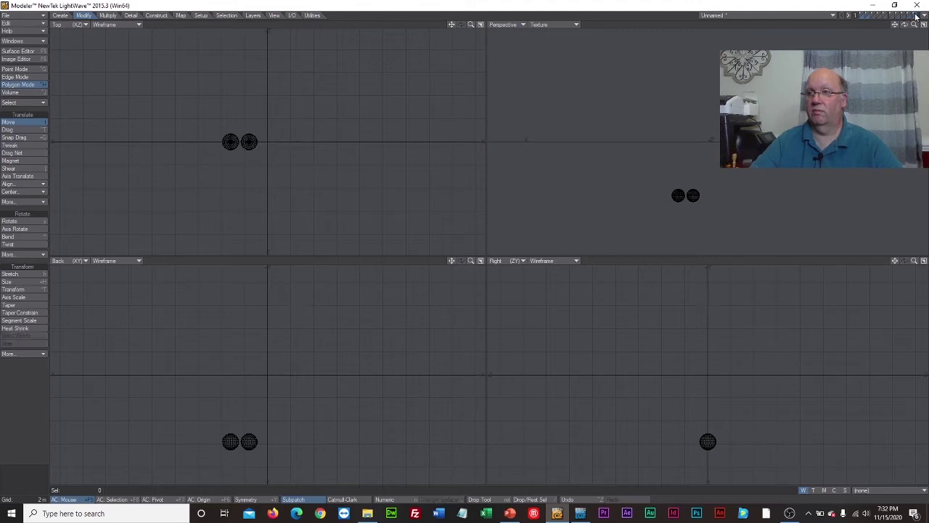
In the second layer bank's first layer, create a box about 1.2 m wide and 2.8 m deep, standing below and between the first two balls
{"action": "left_click", "coordinate": [847, 16]}
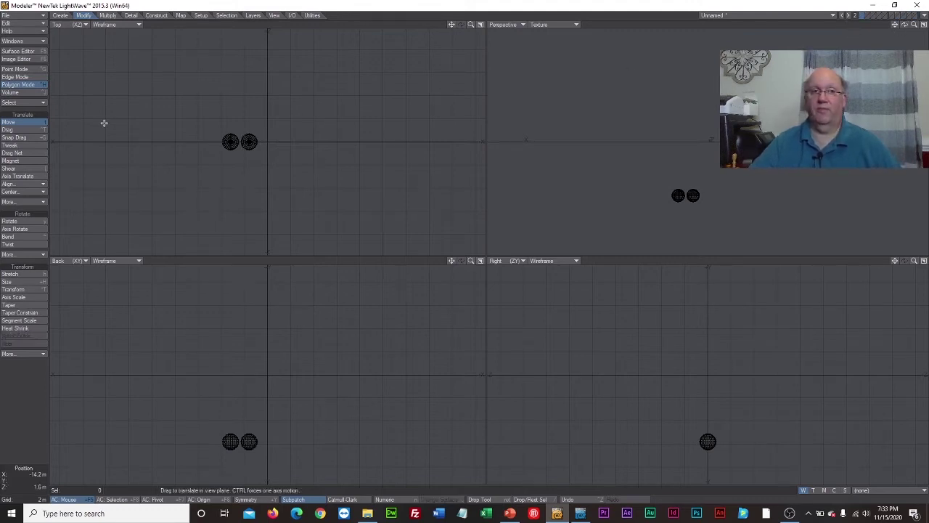
{"action": "left_click", "coordinate": [60, 15]}
{"action": "left_click", "coordinate": [13, 122]}
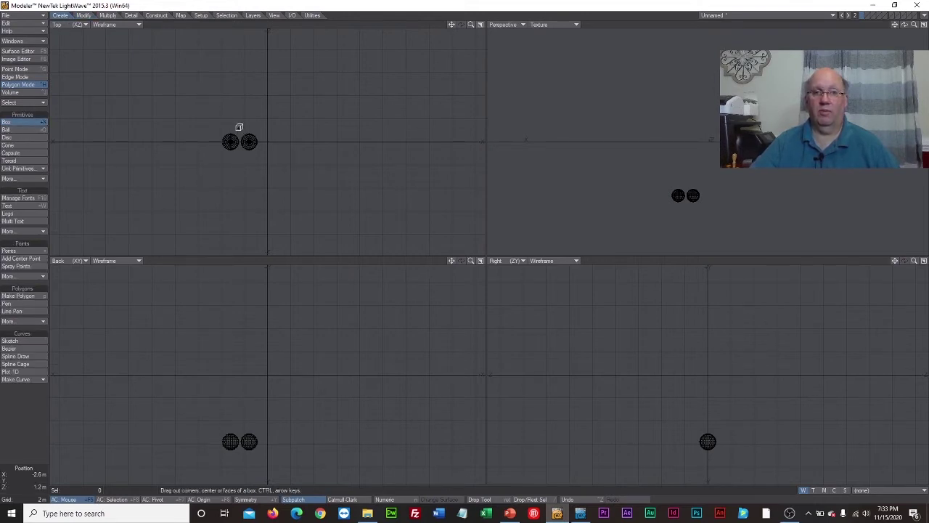
{"action": "left_click_drag", "start_coordinate": [233, 126], "coordinate": [247, 160]}
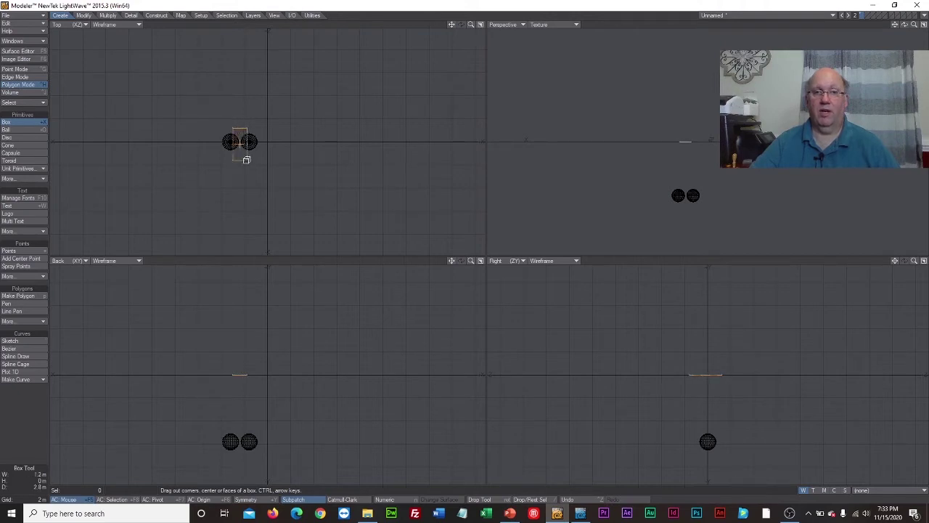
{"action": "left_click_drag", "start_coordinate": [241, 377], "coordinate": [243, 437]}
{"action": "left_click_drag", "start_coordinate": [240, 375], "coordinate": [241, 463]}
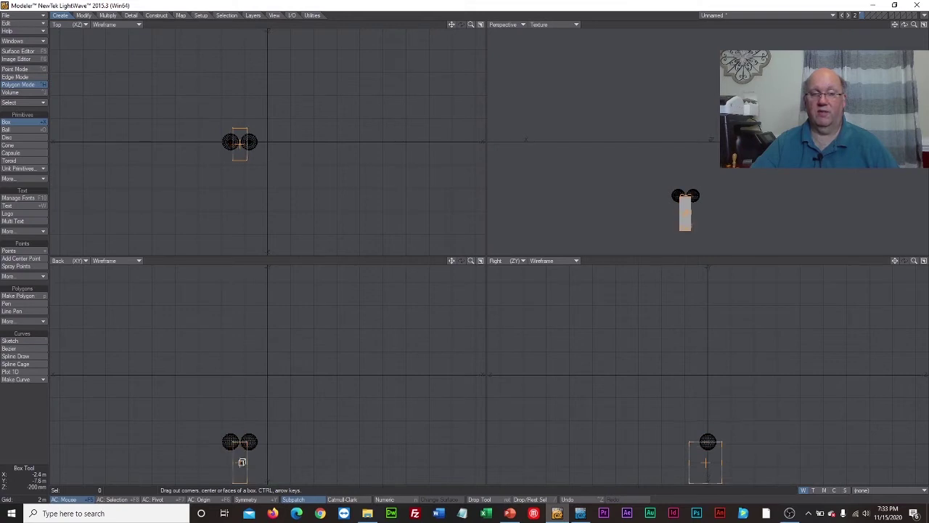
{"action": "left_click", "coordinate": [20, 122]}
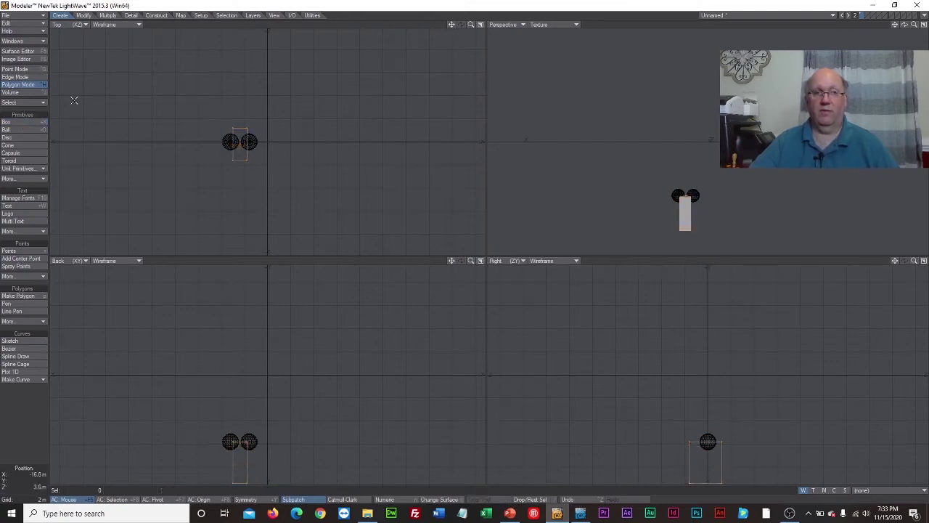
Select the two upper points on the box's +X side and move them 400 mm toward -X
{"action": "left_click", "coordinate": [21, 70]}
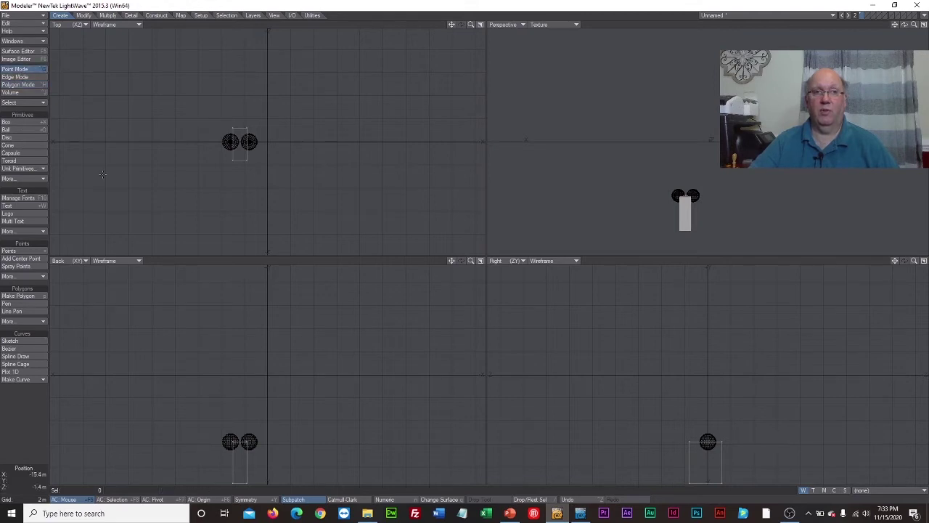
{"action": "right_click_drag", "start_coordinate": [254, 426], "coordinate": [255, 422]}
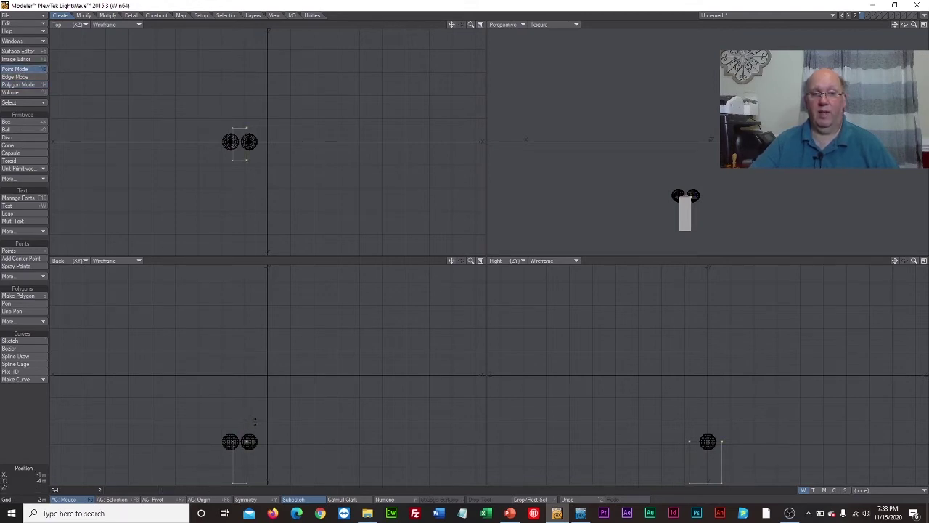
{"action": "left_click", "coordinate": [84, 15]}
{"action": "left_click", "coordinate": [18, 122]}
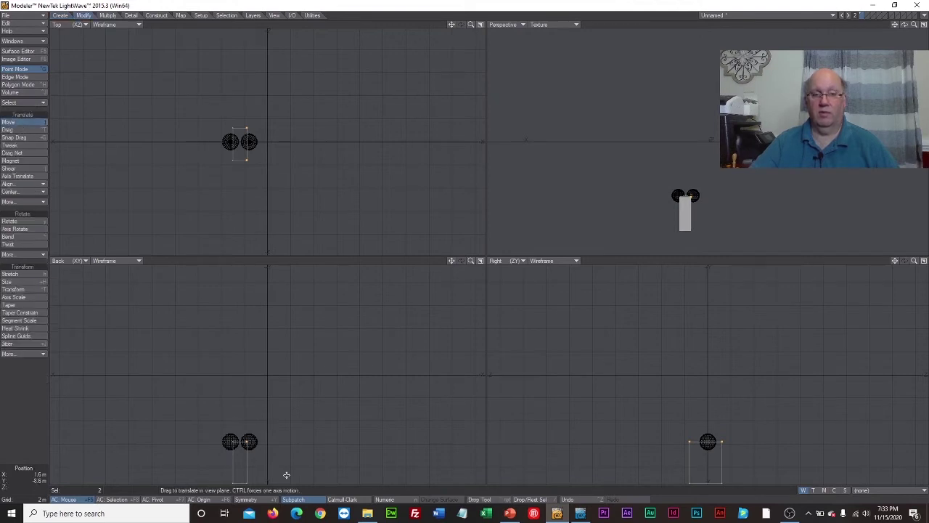
{"action": "left_click_drag", "start_coordinate": [247, 442], "coordinate": [242, 441]}
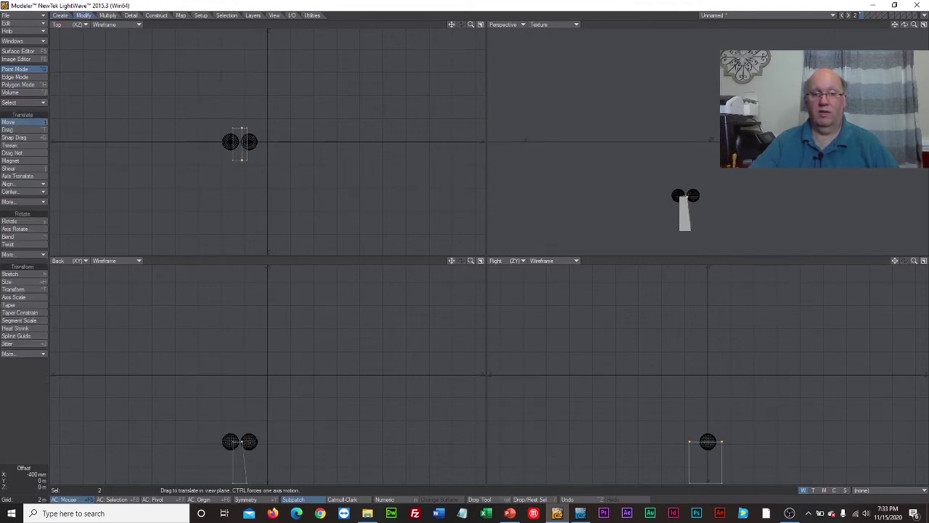
{"action": "left_click", "coordinate": [32, 123]}
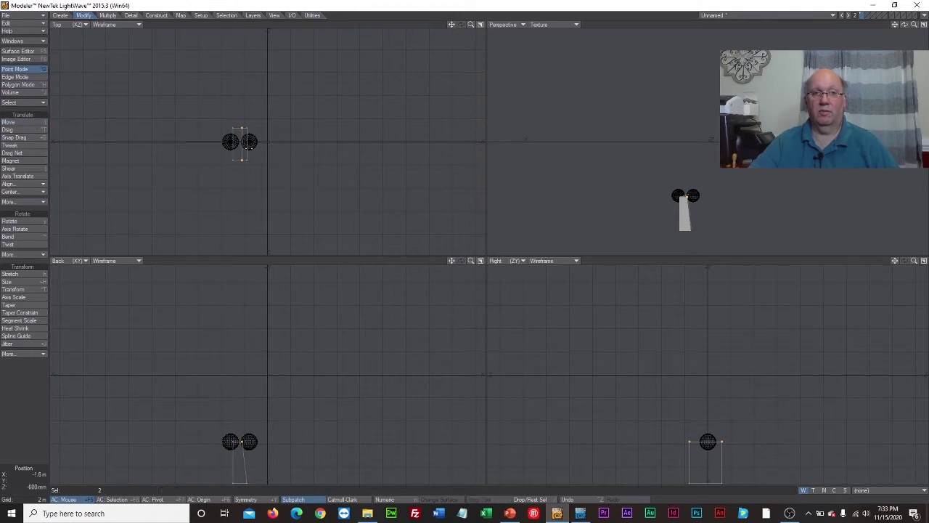
Select the two upper points on the box's -X side and move them along X to meet the opposite upper points, forming a wedge
{"action": "left_click", "coordinate": [226, 421]}
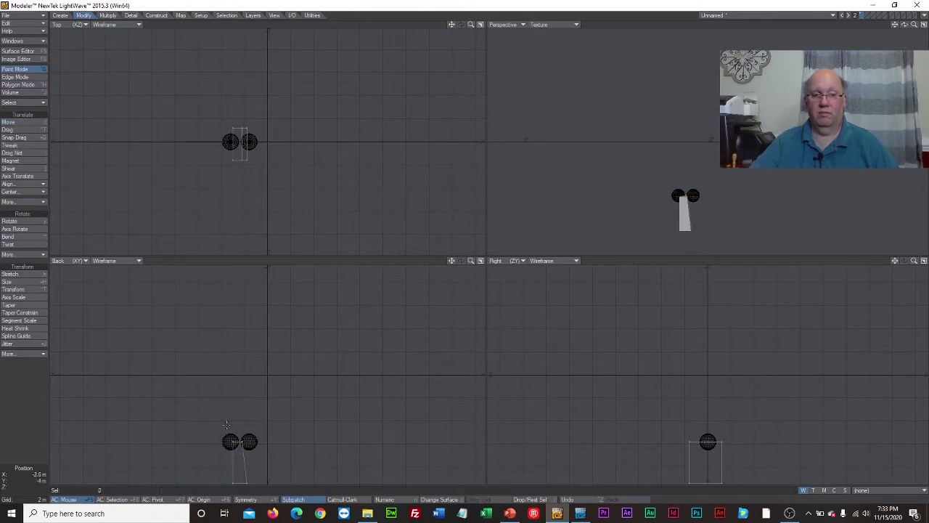
{"action": "right_click_drag", "start_coordinate": [233, 453], "coordinate": [238, 460]}
{"action": "left_click", "coordinate": [14, 122]}
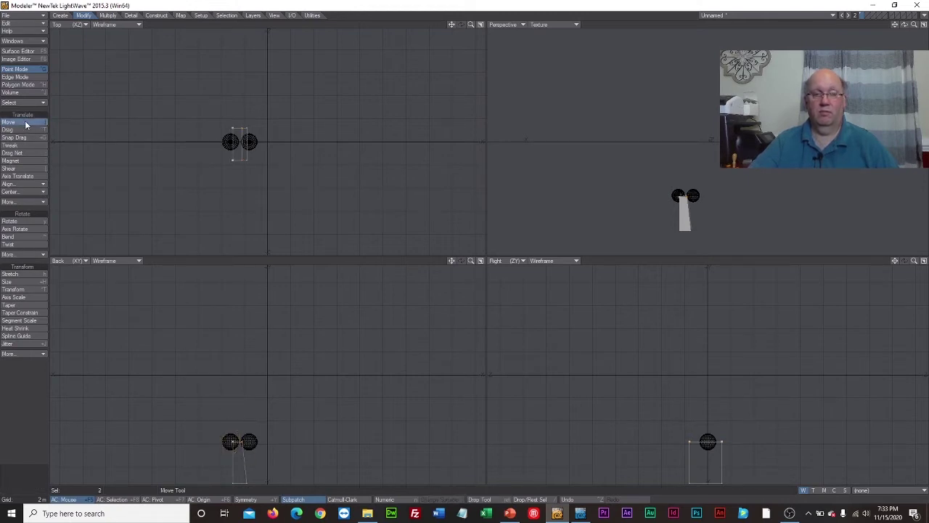
{"action": "left_click_drag", "start_coordinate": [237, 428], "coordinate": [244, 425]}
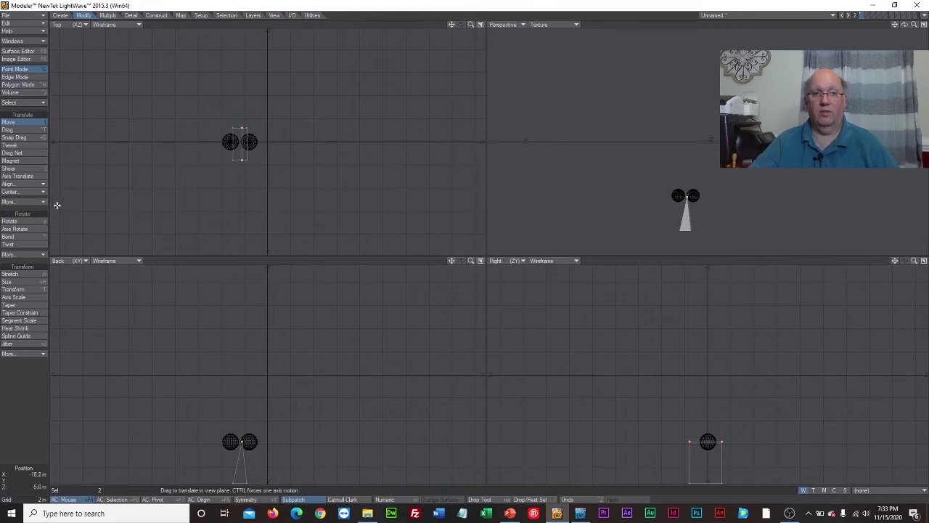
{"action": "left_click", "coordinate": [37, 123]}
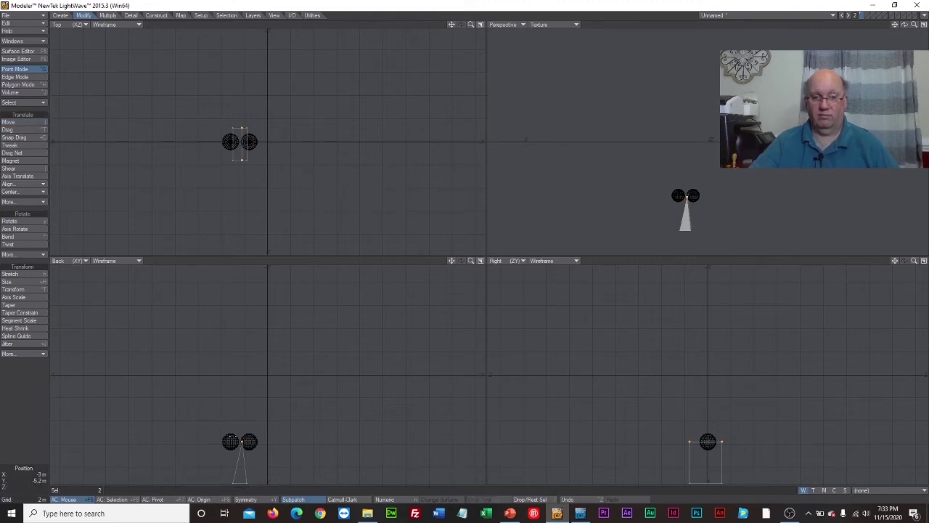
Select all four upper points of the wedge, move them slightly toward -X to centre the tip between the two balls, and deselect them
{"action": "right_click_drag", "start_coordinate": [232, 434], "coordinate": [238, 426]}
{"action": "left_click", "coordinate": [19, 123]}
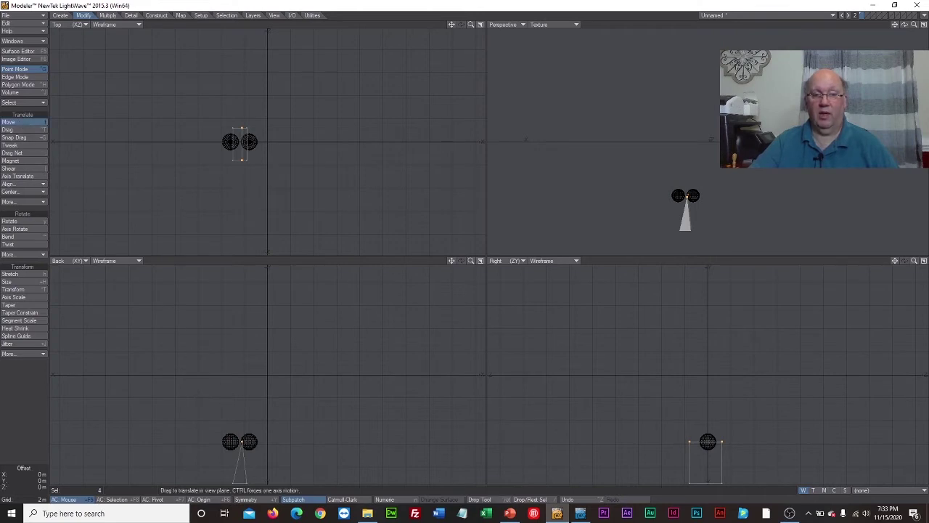
{"action": "left_click_drag", "start_coordinate": [241, 441], "coordinate": [239, 441]}
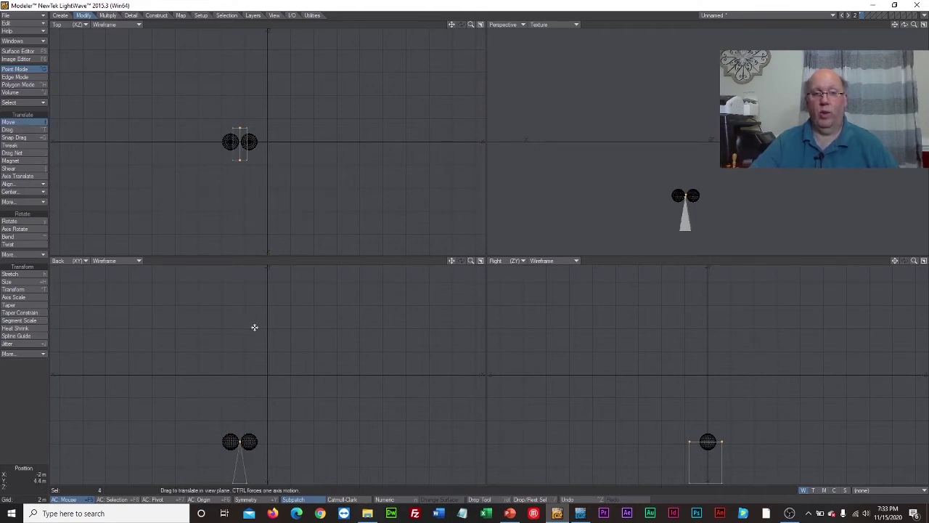
{"action": "left_click", "coordinate": [24, 123]}
{"action": "left_click", "coordinate": [253, 421]}
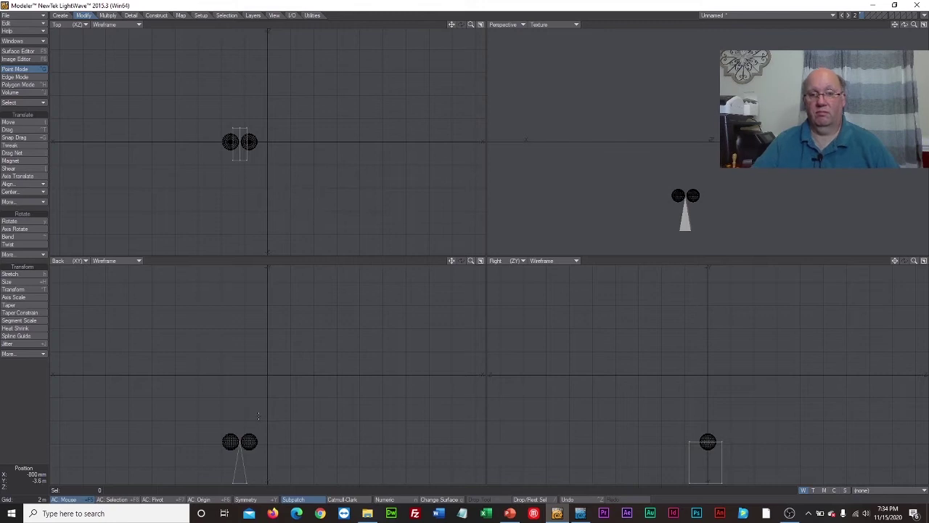
Save the object as clicker in the COM306\Week14\c folder
{"action": "left_click", "coordinate": [22, 15]}
{"action": "left_click", "coordinate": [33, 73]}
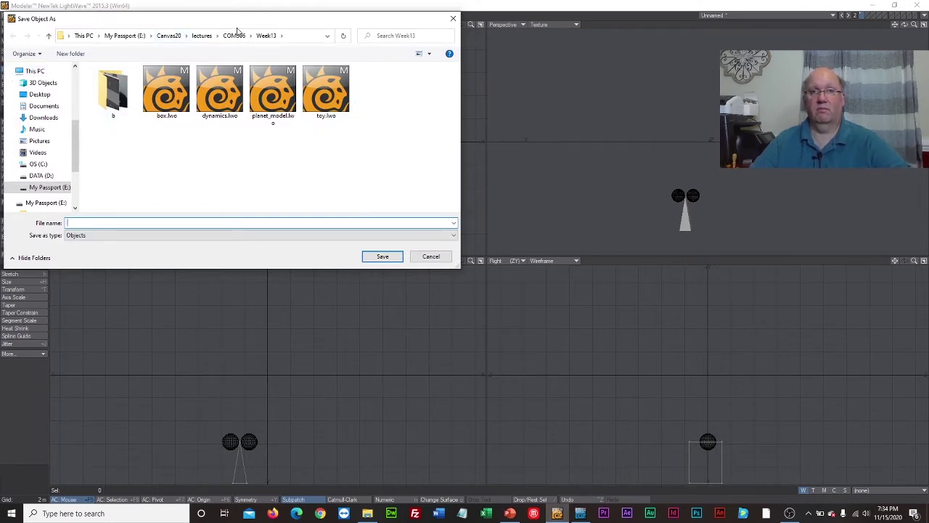
{"action": "left_click", "coordinate": [234, 35]}
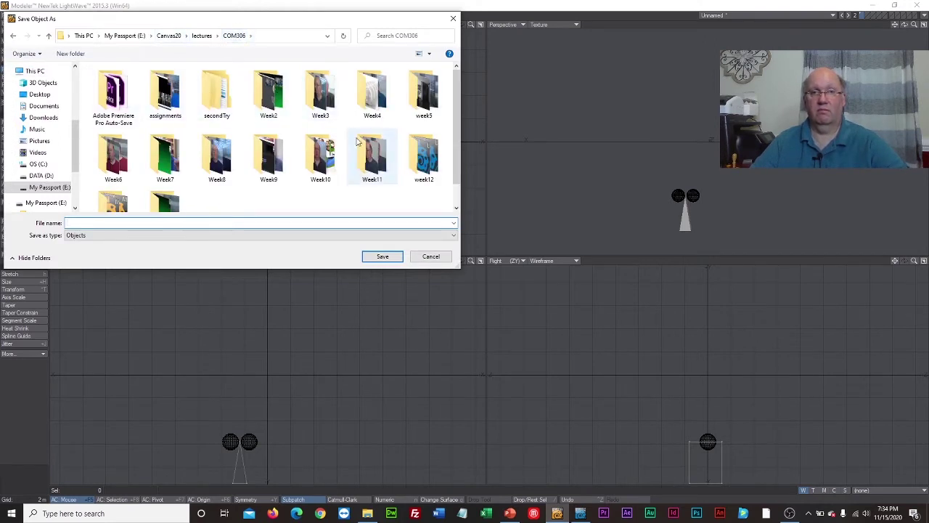
{"action": "scroll", "coordinate": [404, 171], "scroll_direction": "down", "scroll_amount": 1}
{"action": "double_click", "coordinate": [164, 187]}
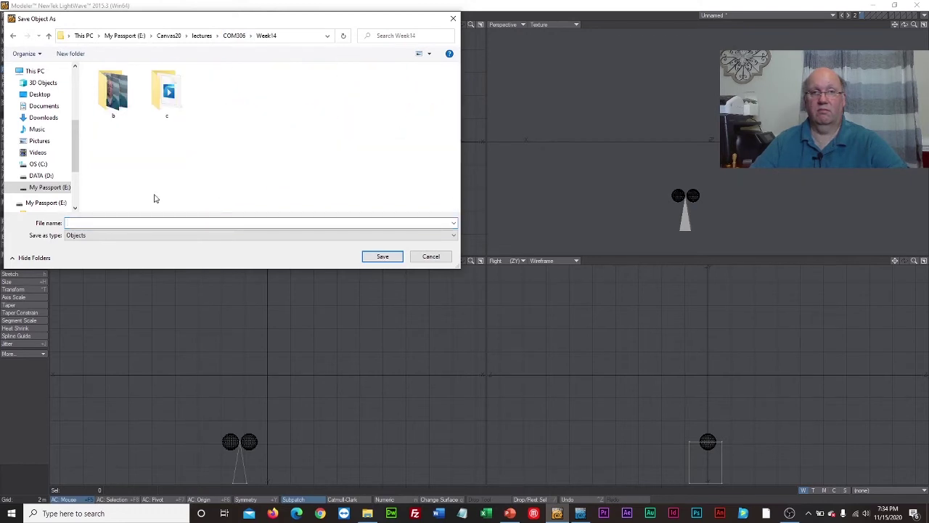
{"action": "double_click", "coordinate": [166, 90]}
{"action": "left_click", "coordinate": [154, 224]}
{"action": "left_click", "coordinate": [154, 224]}
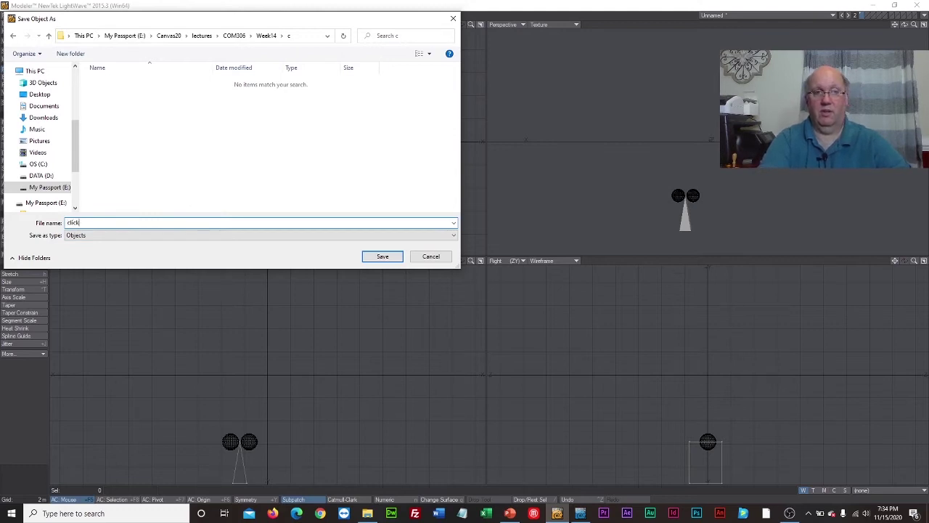
{"action": "type", "text": "clicker"}
{"action": "key", "text": "Return"}
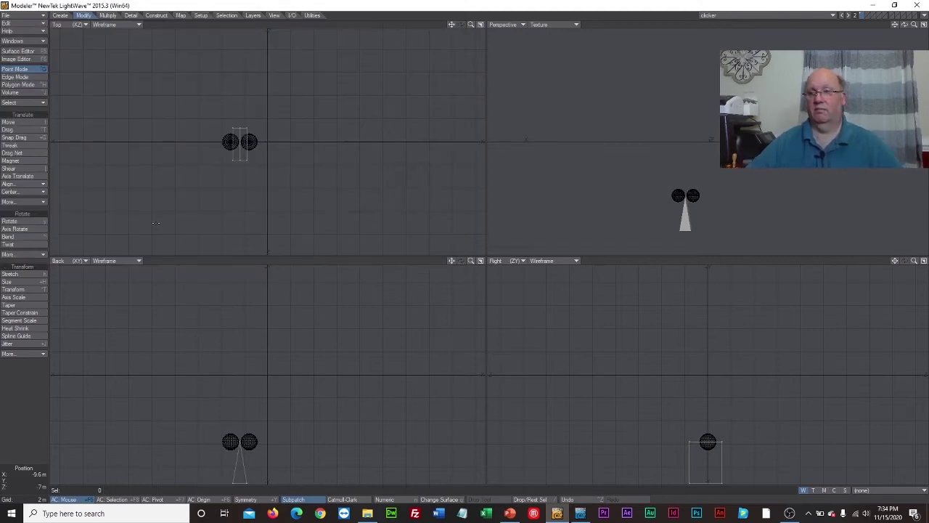
Switch to LightWave Layout and load the object clicker.lwo from the Week14\c folder
{"action": "left_click", "coordinate": [580, 515]}
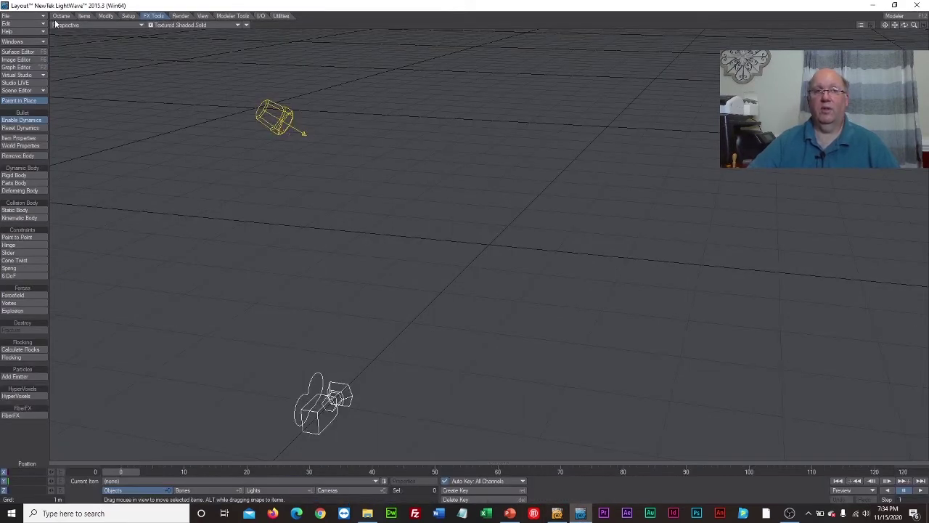
{"action": "left_click", "coordinate": [40, 17]}
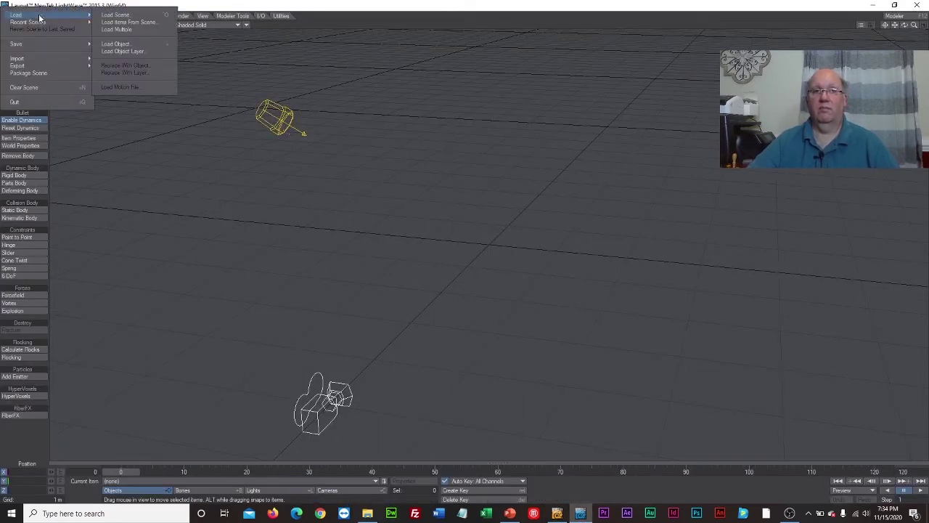
{"action": "left_click", "coordinate": [117, 43]}
{"action": "left_click", "coordinate": [113, 82]}
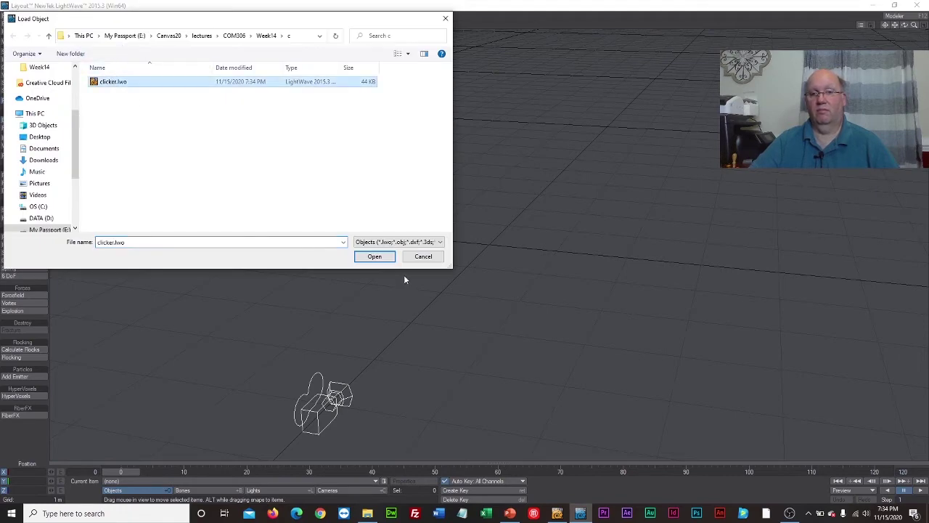
{"action": "left_click", "coordinate": [374, 256]}
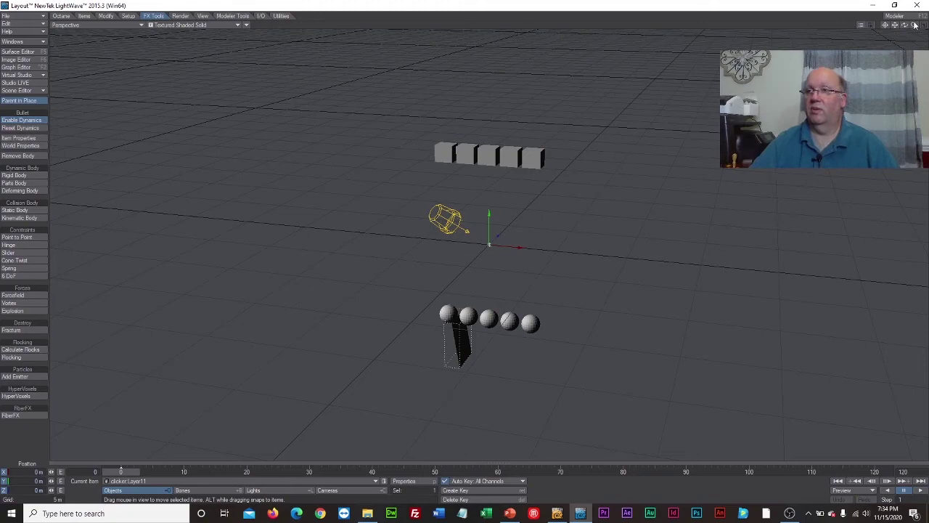
{"action": "mouse_move", "coordinate": [904, 25]}
{"action": "left_mouse_down"}
{"action": "mouse_move", "coordinate": [904, 54]}
{"action": "mouse_move", "coordinate": [919, 33]}
{"action": "mouse_move", "coordinate": [909, 39]}
{"action": "mouse_move", "coordinate": [905, 27]}
{"action": "left_mouse_up"}
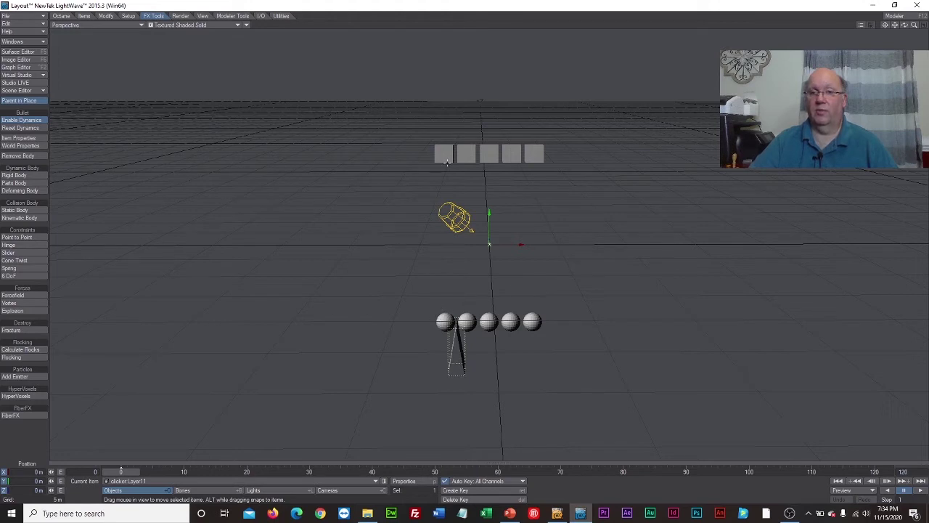
Make each of the five boxes in the upper row a static collision body
{"action": "left_click", "coordinate": [444, 154]}
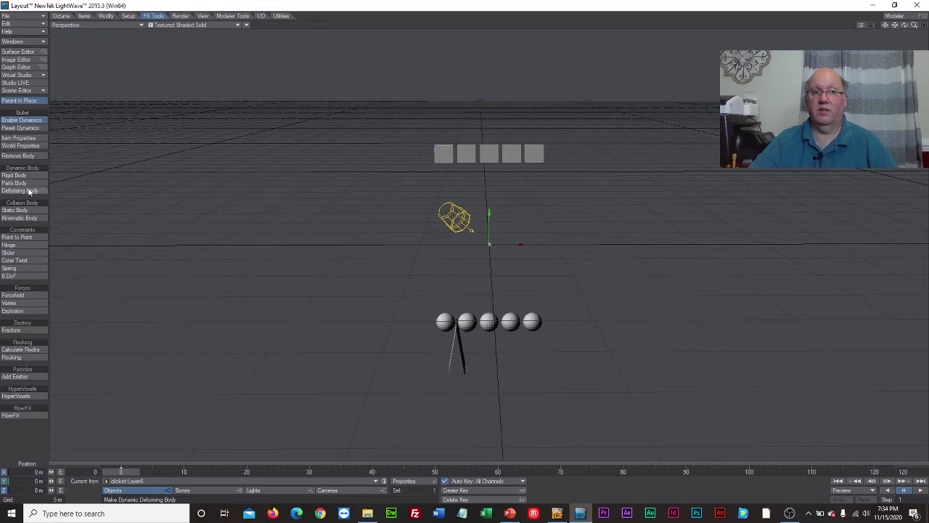
{"action": "left_click", "coordinate": [26, 211]}
{"action": "key", "text": "Down"}
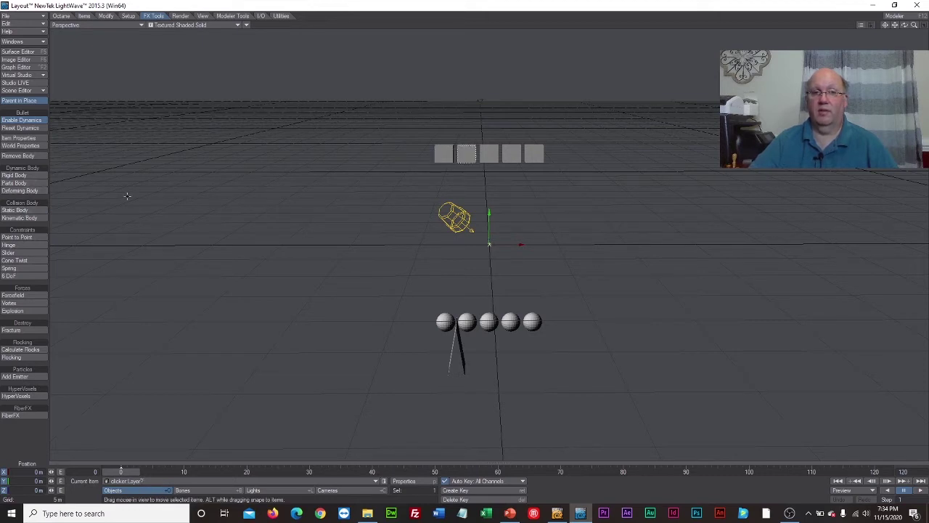
{"action": "left_click", "coordinate": [37, 210]}
{"action": "left_click", "coordinate": [42, 210]}
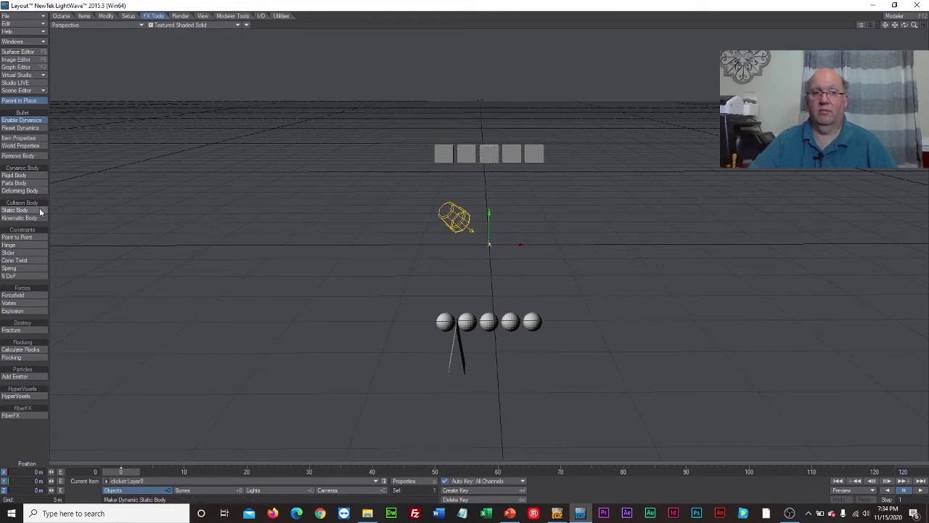
{"action": "left_click", "coordinate": [36, 209]}
{"action": "left_click", "coordinate": [530, 156]}
{"action": "left_click", "coordinate": [38, 210]}
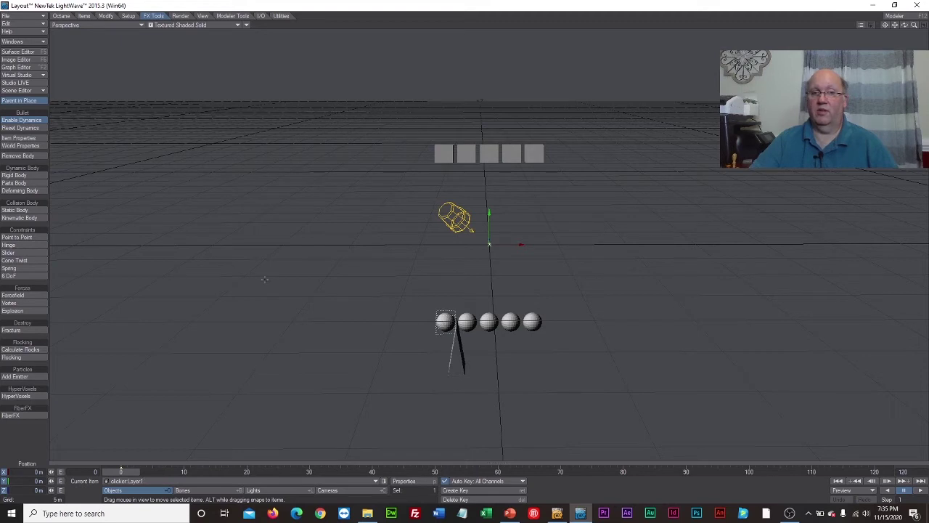
Make each of the five balls in the lower row a dynamic rigid body
{"action": "left_click", "coordinate": [29, 209]}
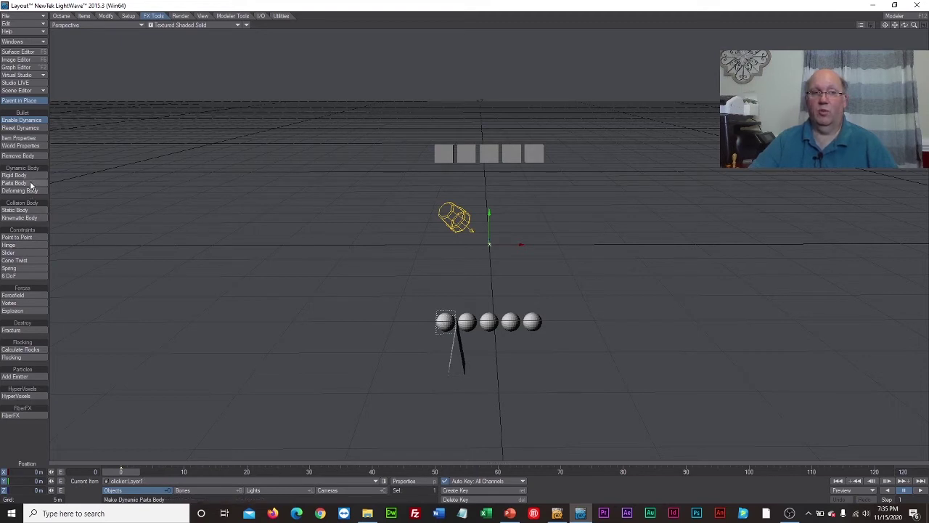
{"action": "left_click", "coordinate": [32, 178]}
{"action": "key", "text": "Down"}
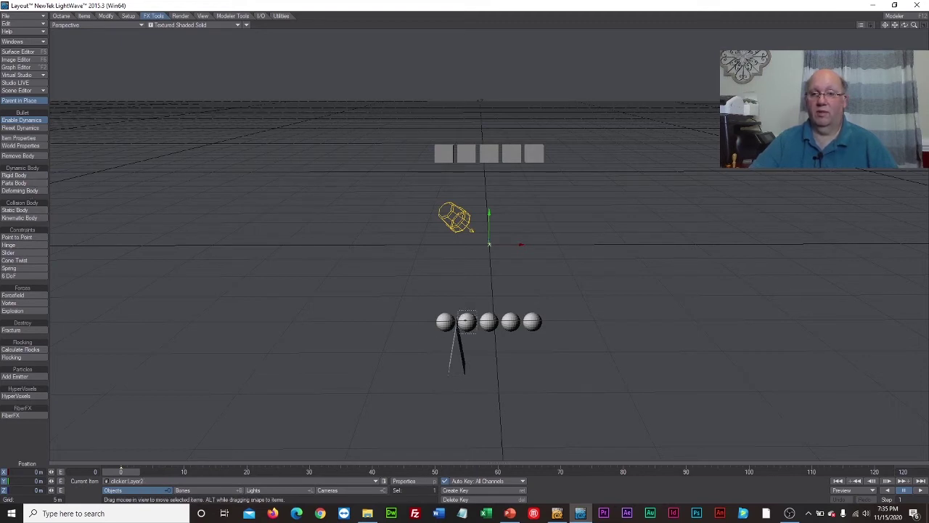
{"action": "left_click", "coordinate": [15, 183]}
{"action": "key", "text": "Down"}
{"action": "left_click", "coordinate": [14, 177]}
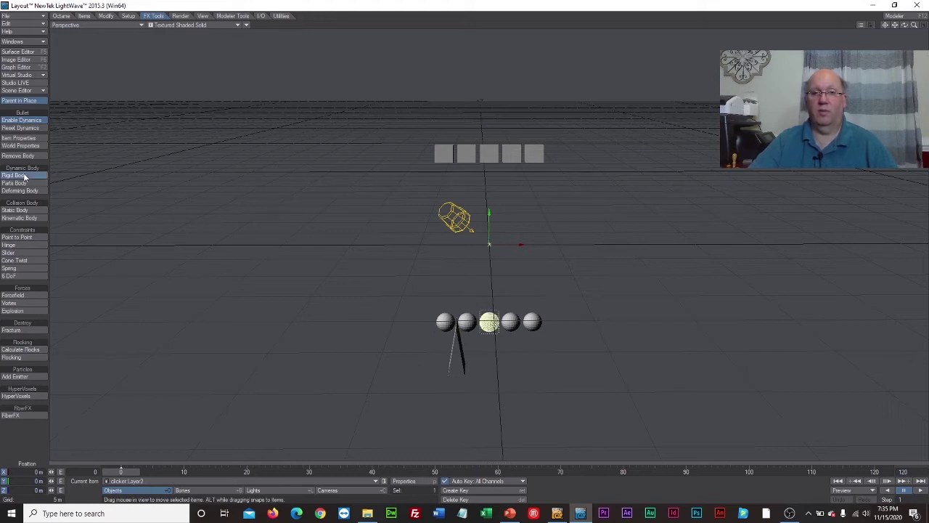
{"action": "key", "text": "Down"}
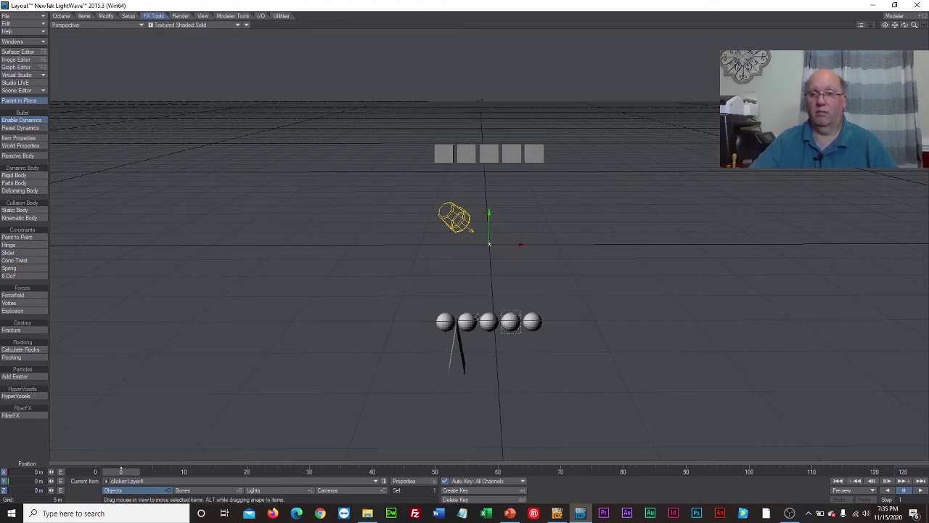
{"action": "left_click", "coordinate": [27, 176]}
{"action": "key", "text": "Down"}
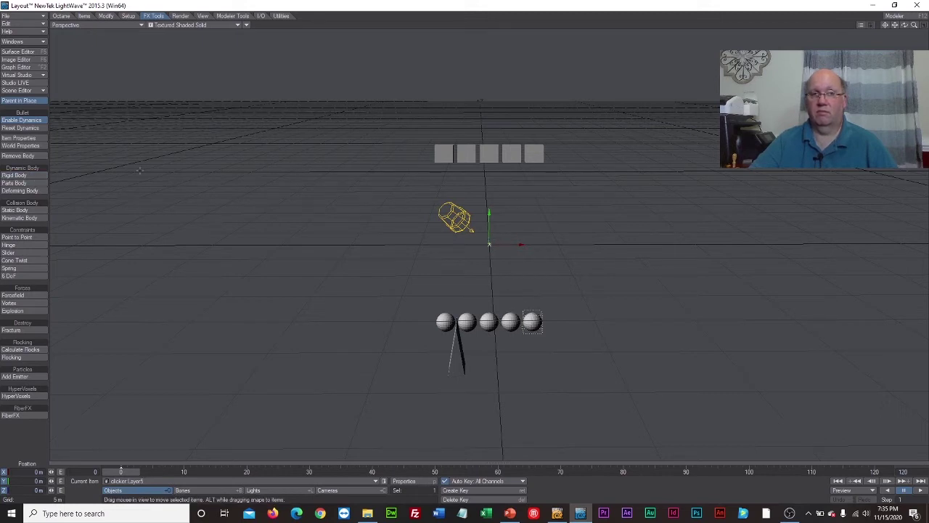
{"action": "left_click", "coordinate": [32, 174]}
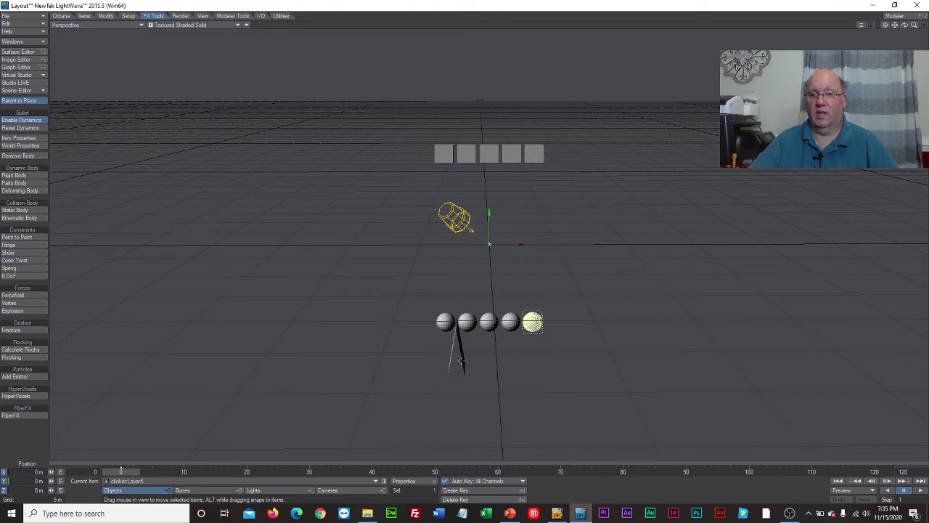
Make the wedge beneath the first two balls a kinematic collision body
{"action": "left_click", "coordinate": [460, 360]}
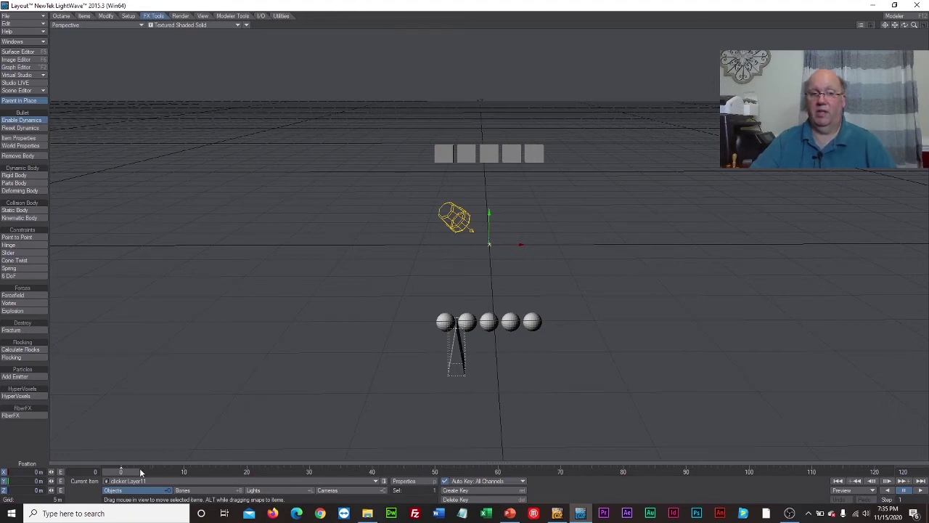
{"action": "mouse_move", "coordinate": [122, 472]}
{"action": "left_mouse_down"}
{"action": "mouse_move", "coordinate": [742, 472]}
{"action": "mouse_move", "coordinate": [120, 471]}
{"action": "left_mouse_up"}
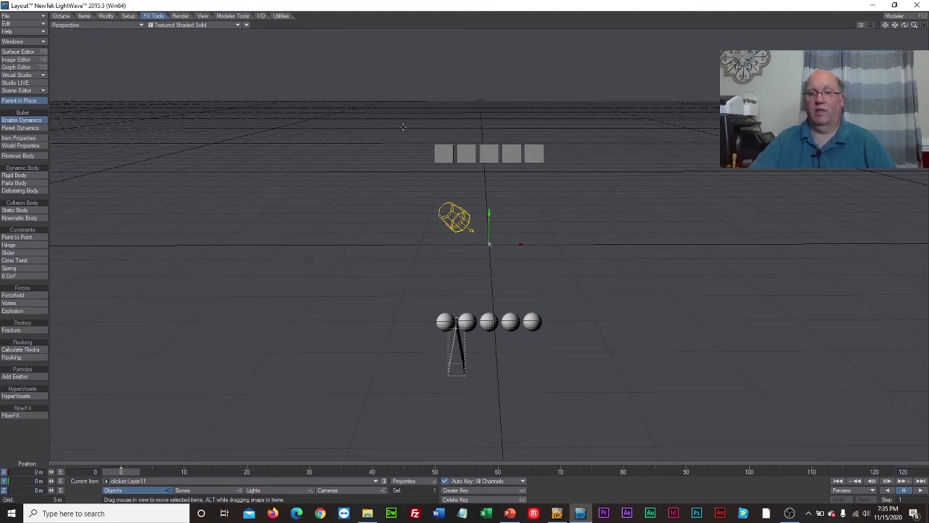
Add a spring constraint between the first box and first ball and move it just below the box, to about X -3.19 m, Y 5.5 m
{"action": "left_click", "coordinate": [444, 155]}
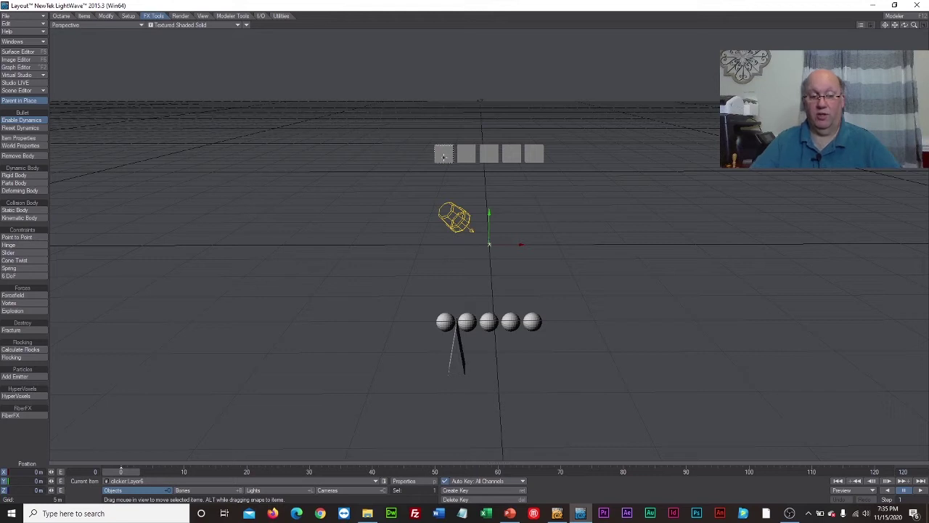
{"action": "left_click", "coordinate": [445, 322], "text": "shift"}
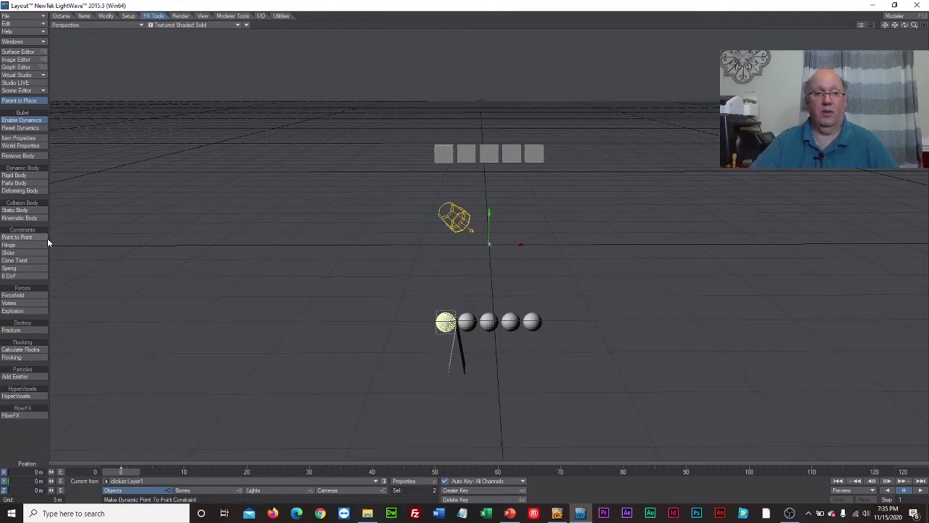
{"action": "left_click", "coordinate": [26, 269]}
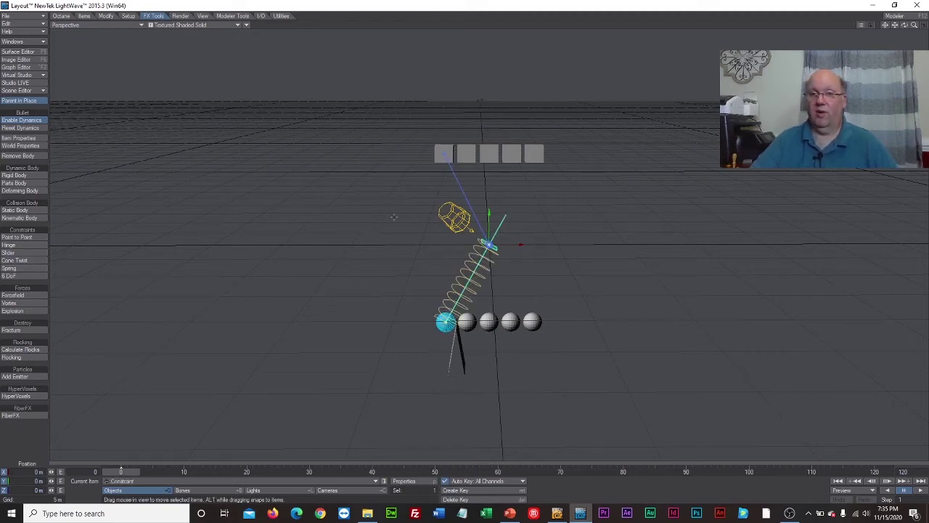
{"action": "left_click_drag", "start_coordinate": [522, 246], "coordinate": [445, 169]}
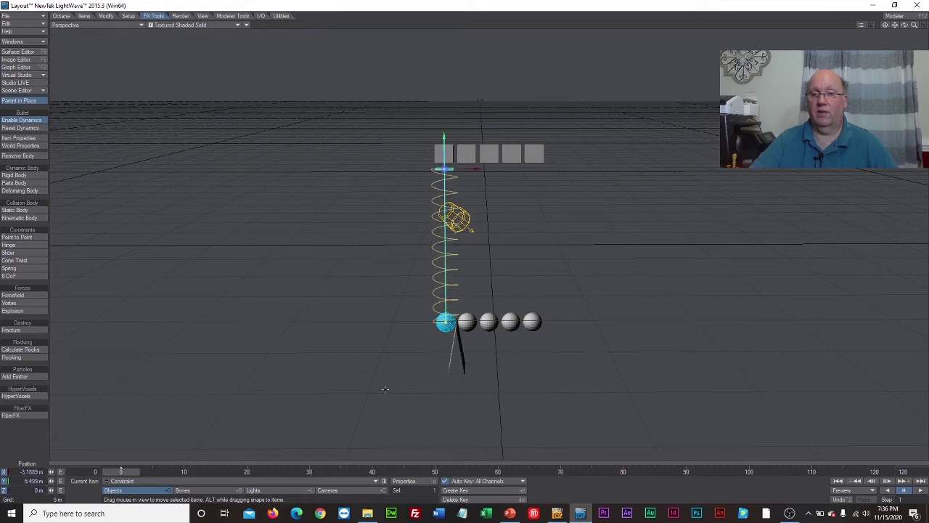
{"action": "mouse_move", "coordinate": [120, 472]}
{"action": "left_mouse_down"}
{"action": "mouse_move", "coordinate": [849, 472]}
{"action": "mouse_move", "coordinate": [121, 472]}
{"action": "left_mouse_up"}
Add a spring constraint between the second ball and second box and shift it along X into line with them
{"action": "left_click", "coordinate": [467, 322]}
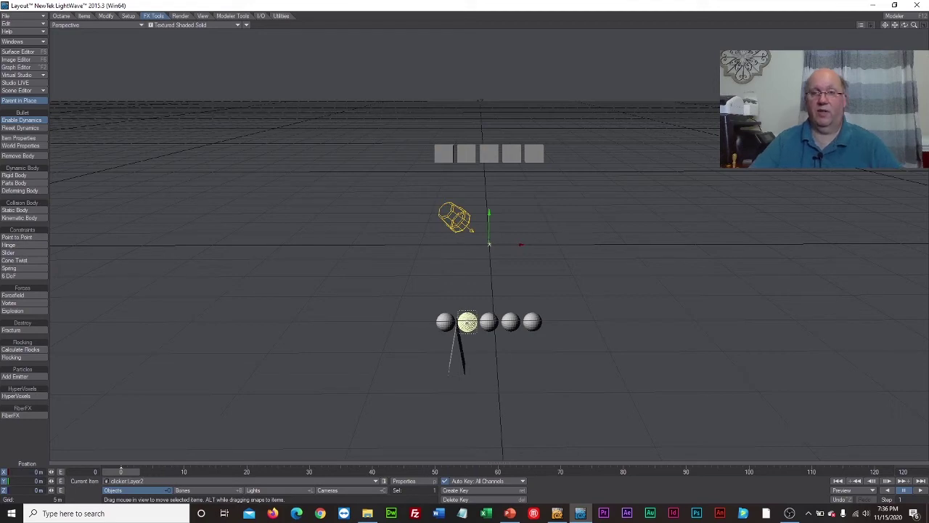
{"action": "left_click", "coordinate": [467, 154], "text": "shift"}
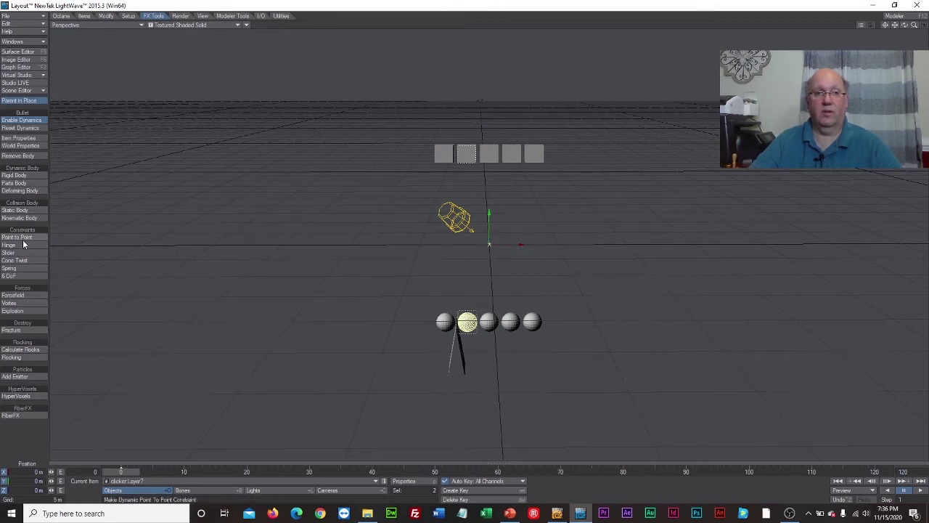
{"action": "left_click", "coordinate": [22, 268]}
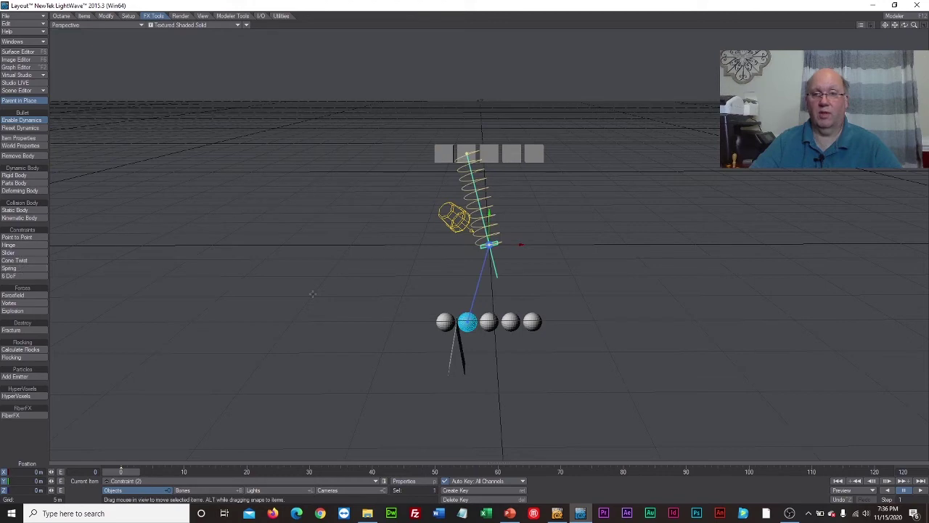
{"action": "left_click_drag", "start_coordinate": [522, 244], "coordinate": [420, 227]}
{"action": "left_click", "coordinate": [470, 228]}
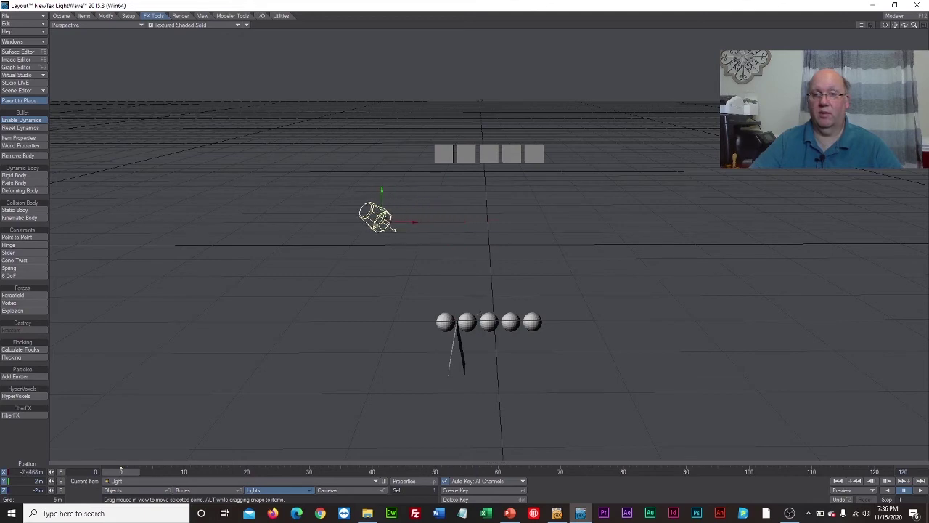
{"action": "left_click", "coordinate": [475, 230]}
{"action": "mouse_move", "coordinate": [490, 215]}
{"action": "left_mouse_down"}
{"action": "mouse_move", "coordinate": [490, 181]}
{"action": "mouse_move", "coordinate": [490, 231]}
{"action": "mouse_move", "coordinate": [489, 215]}
{"action": "left_mouse_up"}
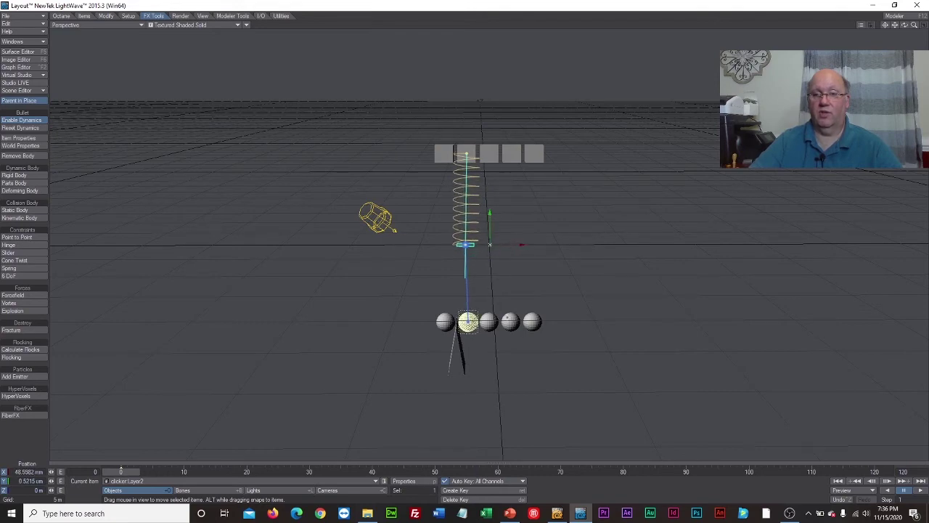
Add spring constraints to the third and fourth ball-and-box pairs, aligning the fourth spring at about X 1.6 m
{"action": "left_click", "coordinate": [491, 324]}
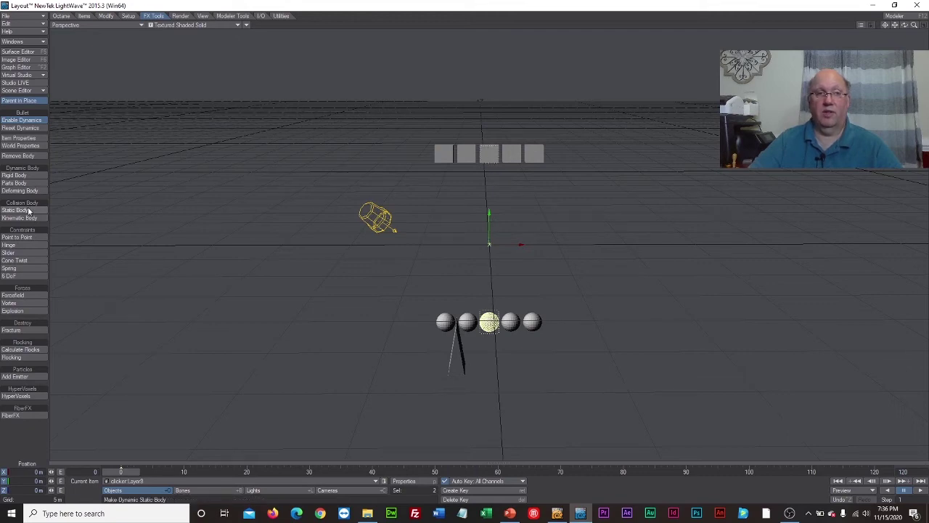
{"action": "left_click", "coordinate": [23, 269]}
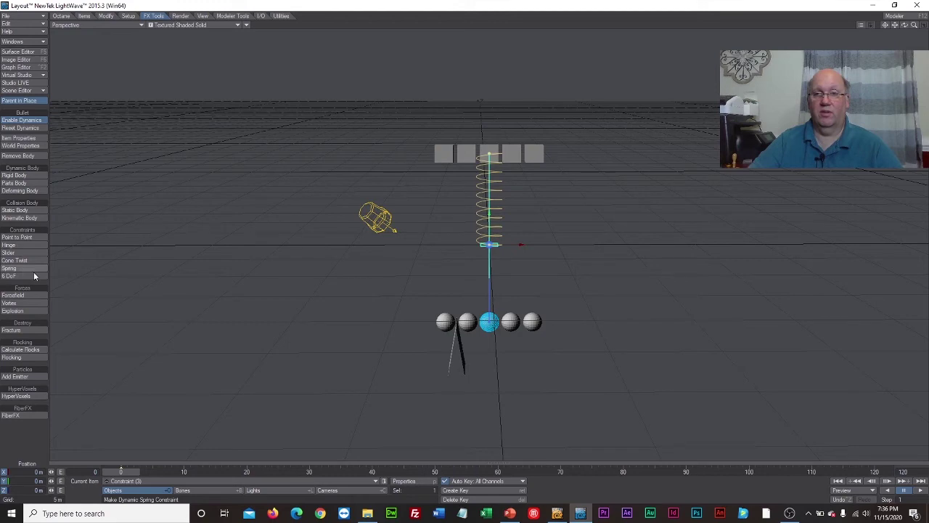
{"action": "left_click", "coordinate": [511, 322]}
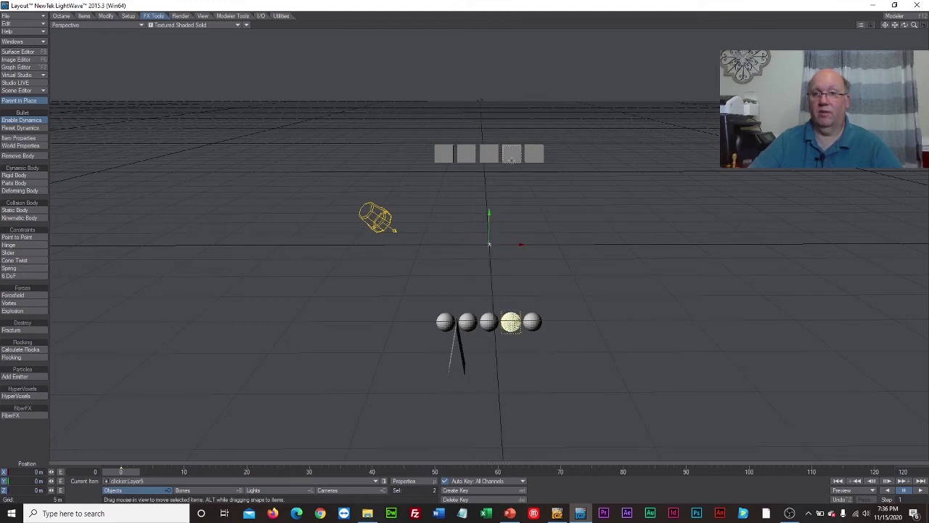
{"action": "left_click", "coordinate": [29, 267]}
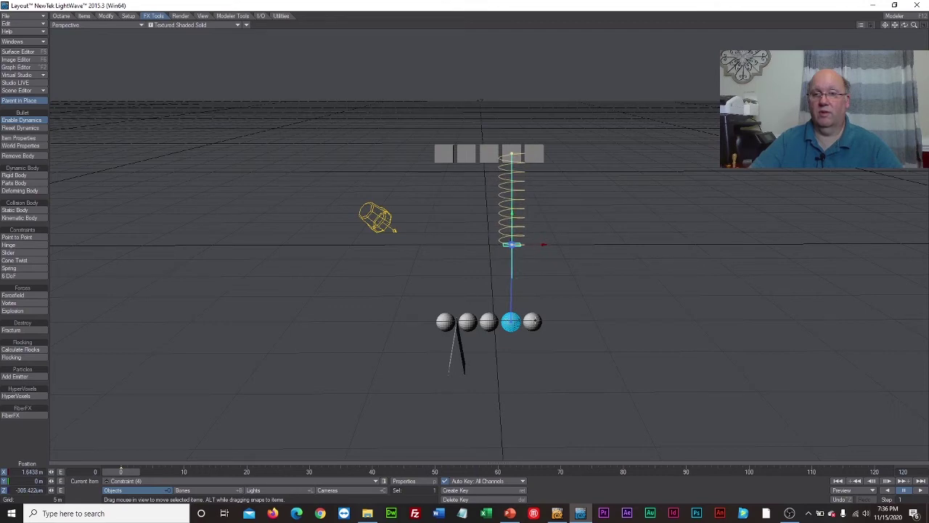
Add a spring constraint between the fifth box and fifth ball and move it to about X 3.19 m, Y 3.54 m
{"action": "left_click", "coordinate": [535, 151]}
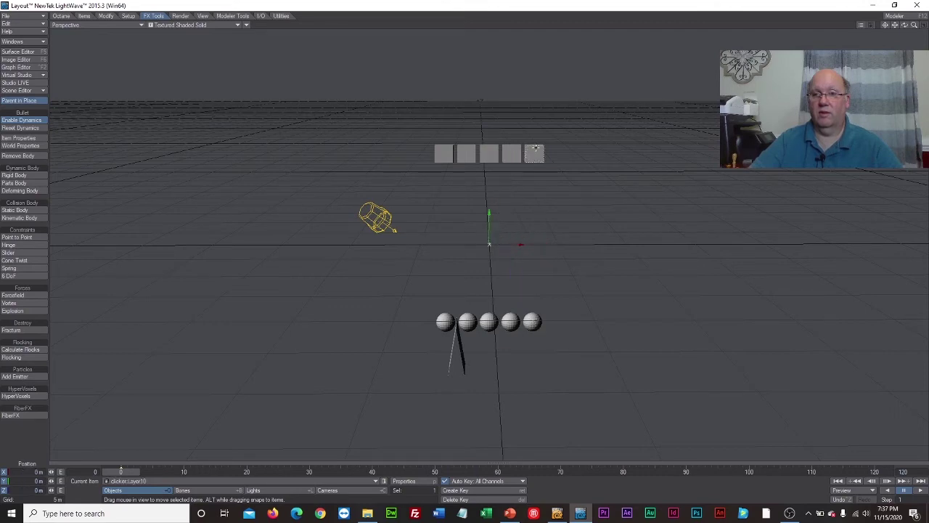
{"action": "left_click", "coordinate": [532, 321], "text": "shift"}
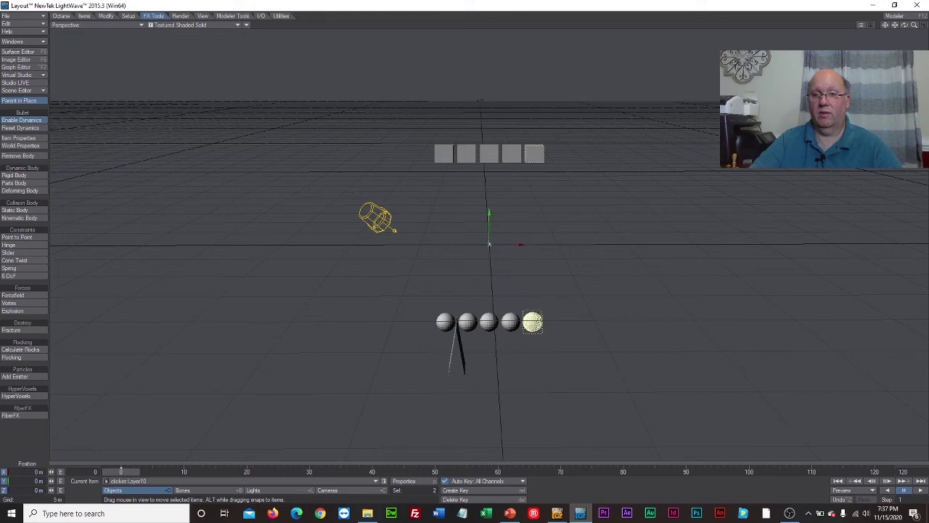
{"action": "left_click", "coordinate": [13, 268]}
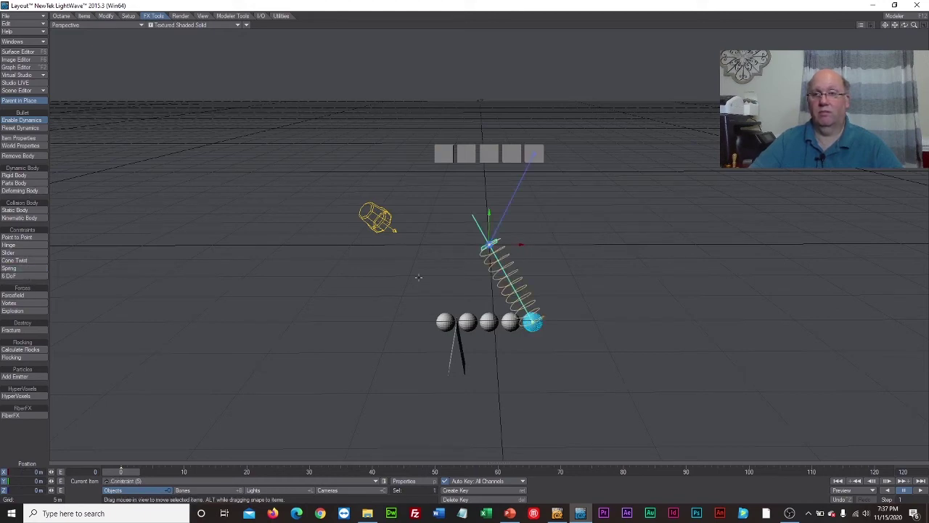
{"action": "left_click_drag", "start_coordinate": [514, 251], "coordinate": [555, 249]}
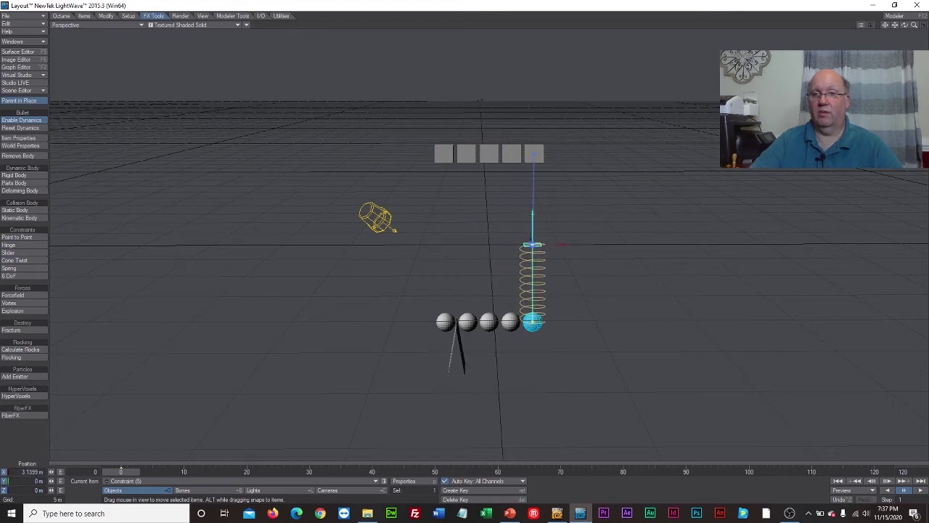
{"action": "left_click_drag", "start_coordinate": [533, 218], "coordinate": [533, 196]}
{"action": "mouse_move", "coordinate": [117, 474]}
{"action": "left_mouse_down"}
{"action": "mouse_move", "coordinate": [875, 473]}
{"action": "mouse_move", "coordinate": [120, 473]}
{"action": "left_mouse_up"}
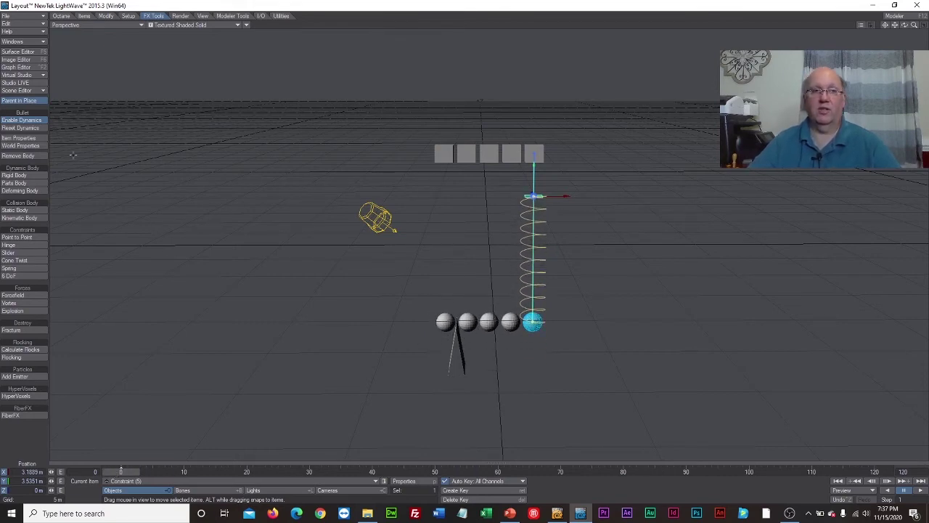
Open the Bullet item properties and set the first spring constraint's Linear Spring Damping to 100 %
{"action": "left_click", "coordinate": [22, 138]}
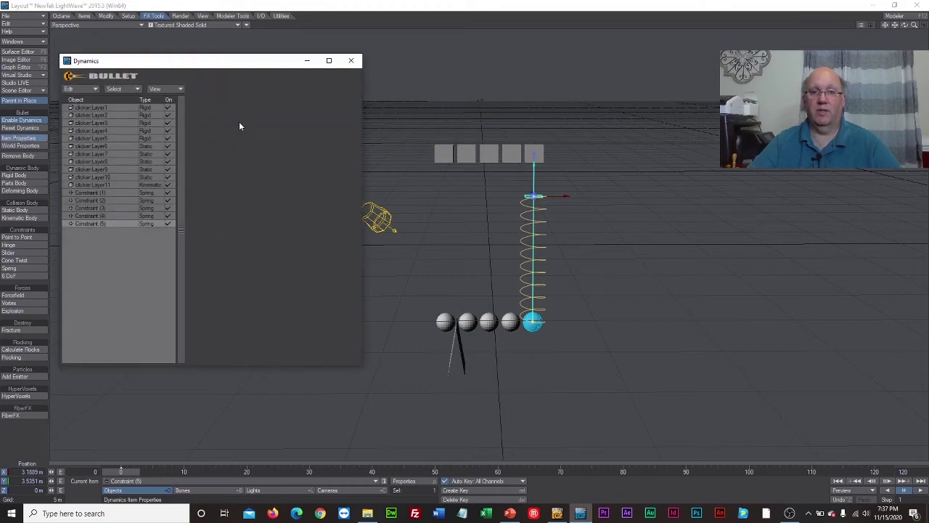
{"action": "left_click_drag", "start_coordinate": [245, 68], "coordinate": [227, 95]}
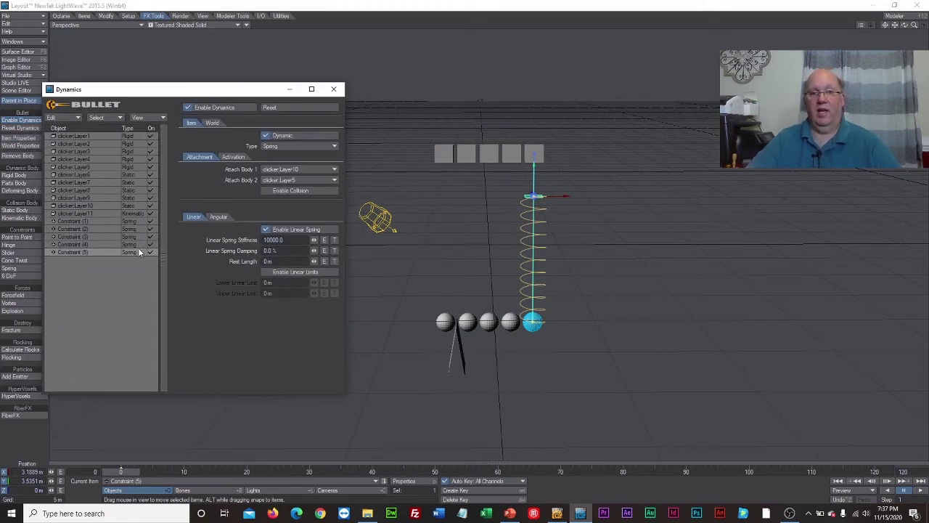
{"action": "left_click", "coordinate": [119, 221]}
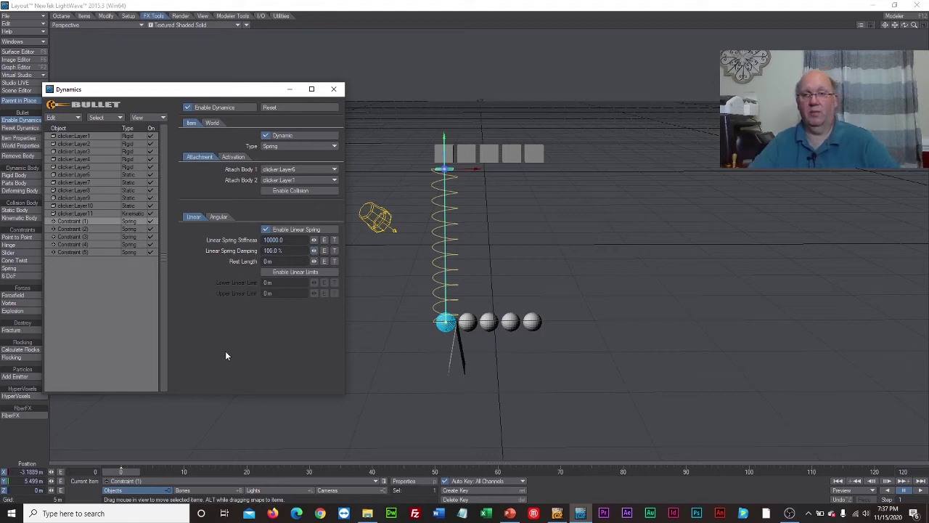
{"action": "left_click", "coordinate": [121, 471]}
{"action": "left_click_drag", "start_coordinate": [121, 472], "coordinate": [874, 472]}
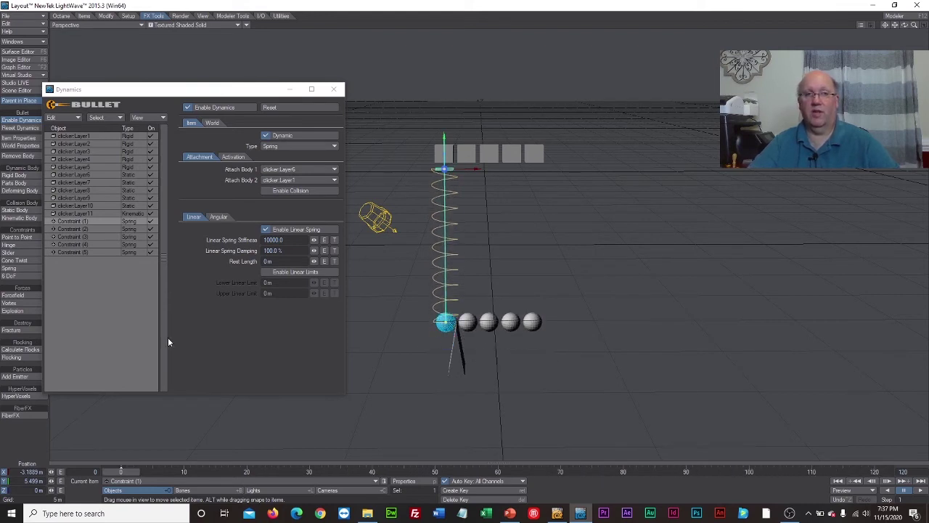
Raise the Linear Spring Damping of the second through fifth spring constraints to 100 %
{"action": "left_click", "coordinate": [91, 227]}
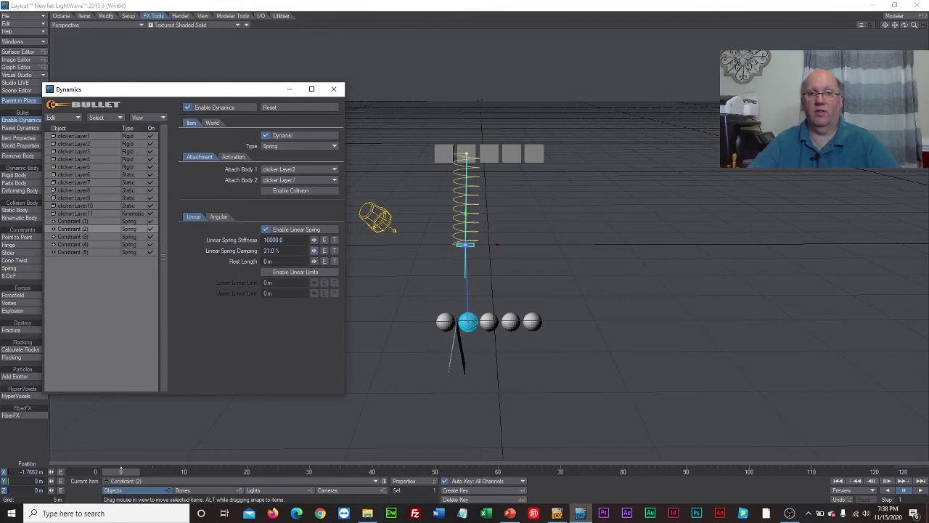
{"action": "left_click", "coordinate": [100, 236]}
{"action": "left_click_drag", "start_coordinate": [313, 250], "coordinate": [319, 251]}
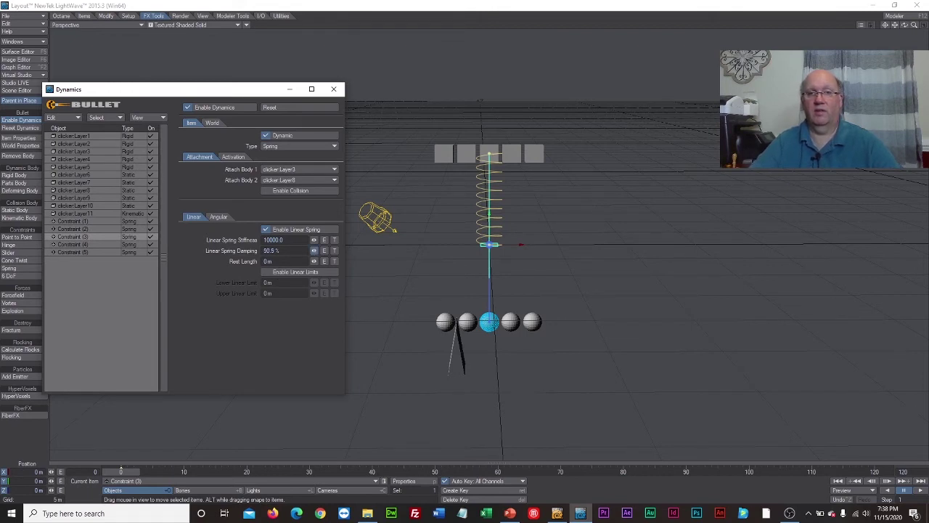
{"action": "left_click", "coordinate": [88, 245]}
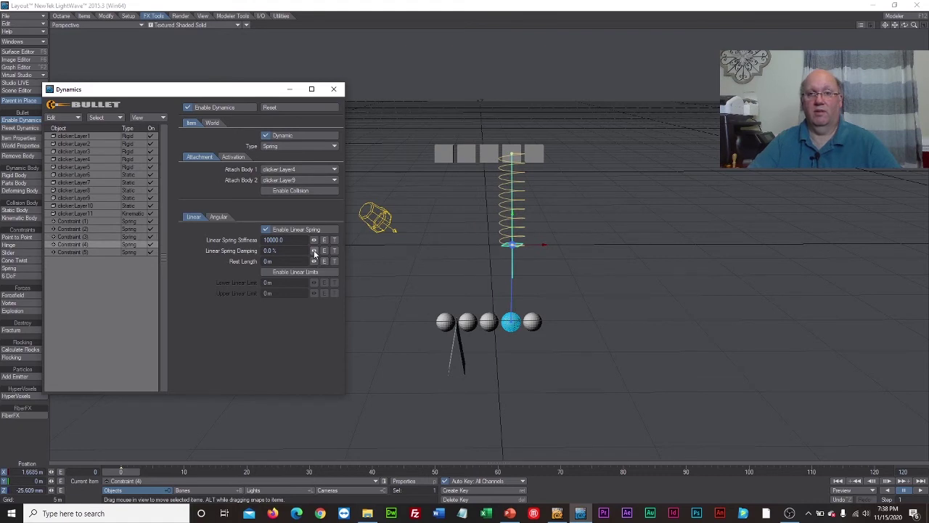
{"action": "left_click", "coordinate": [71, 251]}
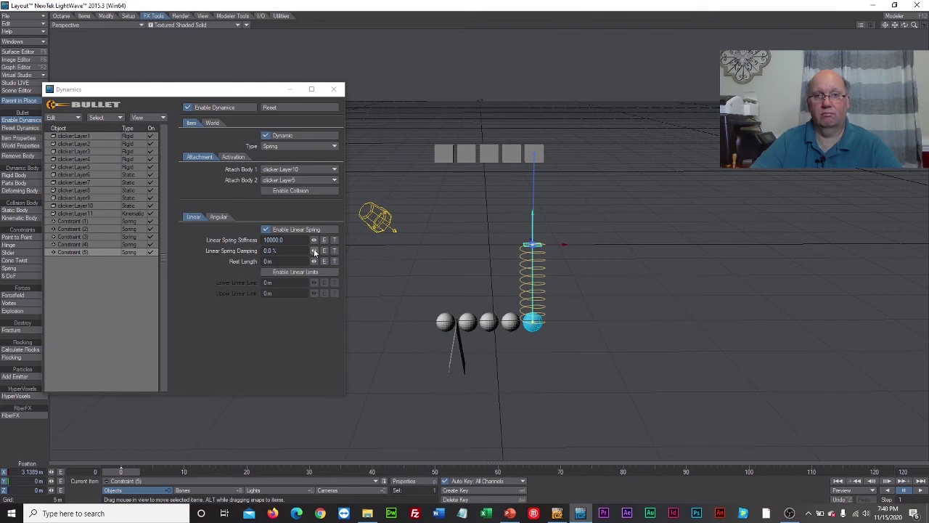
{"action": "left_click_drag", "start_coordinate": [315, 251], "coordinate": [325, 250]}
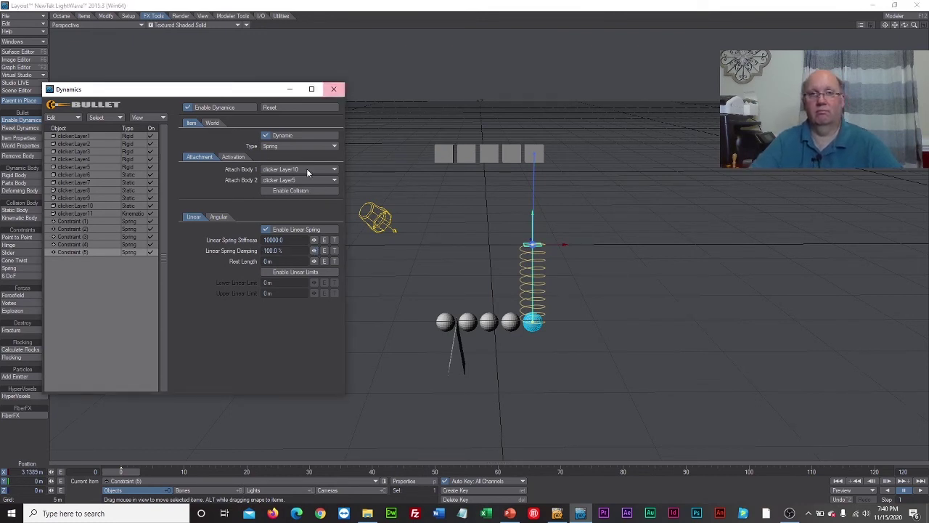
Run the spring simulation up to frame 120 and extend the scene's last frame to 500
{"action": "left_click_drag", "start_coordinate": [120, 472], "coordinate": [877, 472]}
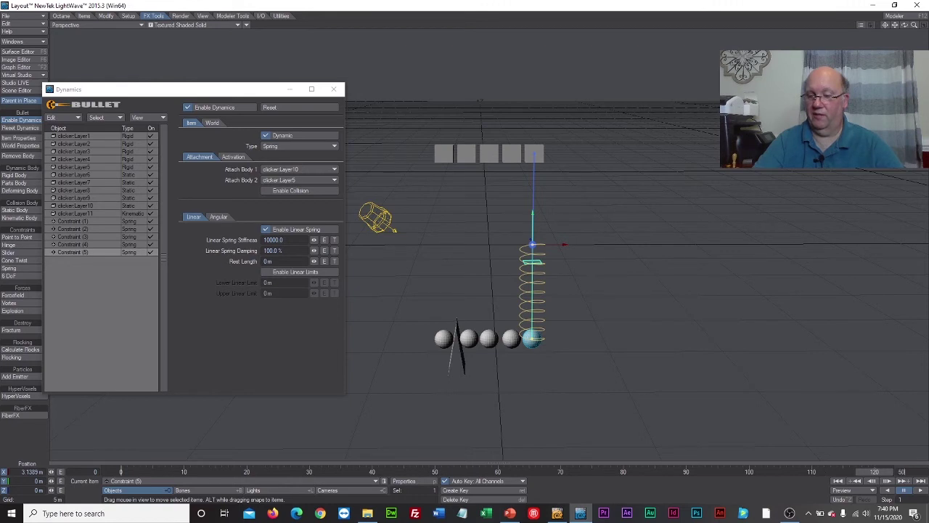
{"action": "key", "text": "Return"}
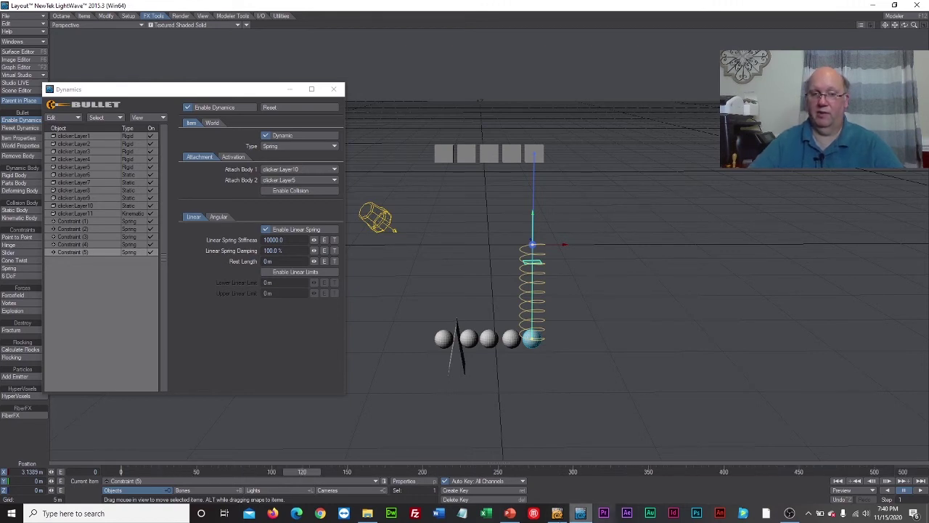
Key the wedge in place at frame 68 and move it to about X -24.78 m at frame 92
{"action": "left_click_drag", "start_coordinate": [302, 470], "coordinate": [221, 471]}
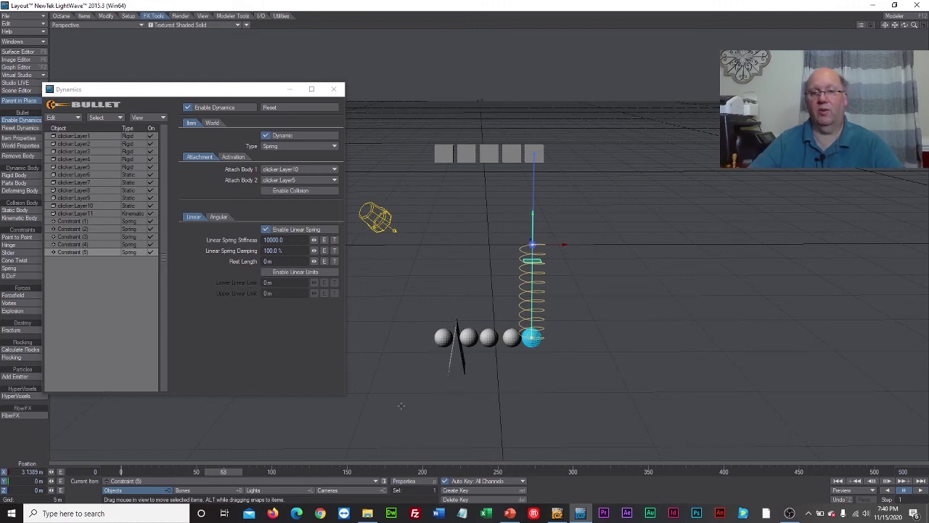
{"action": "left_click", "coordinate": [457, 359]}
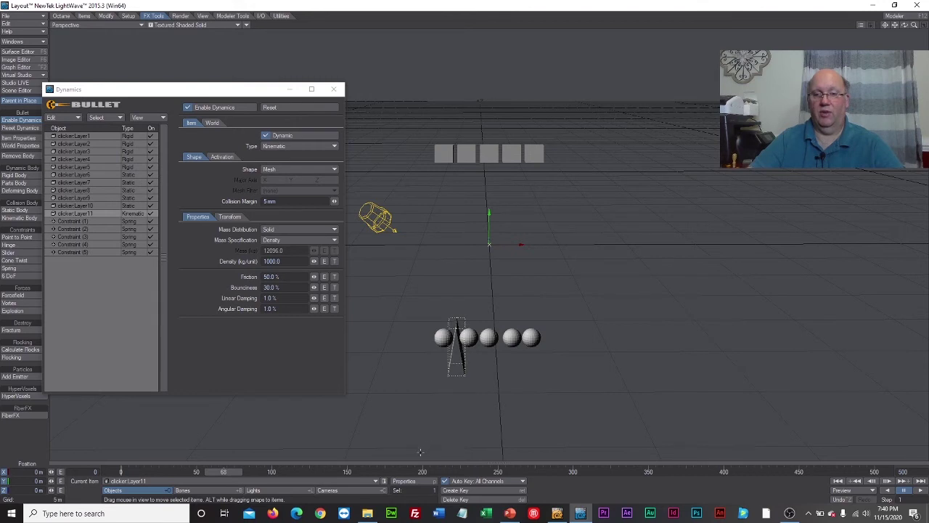
{"action": "left_click", "coordinate": [453, 490]}
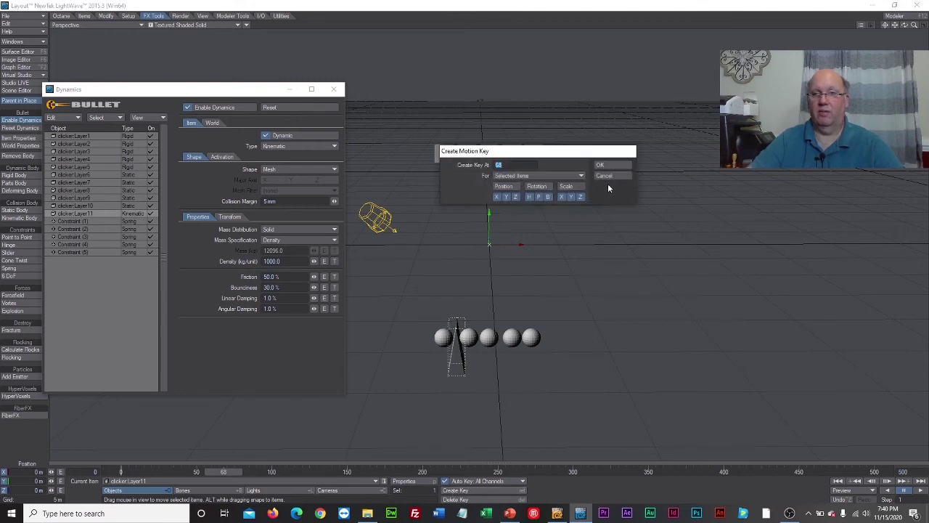
{"action": "left_click", "coordinate": [613, 165]}
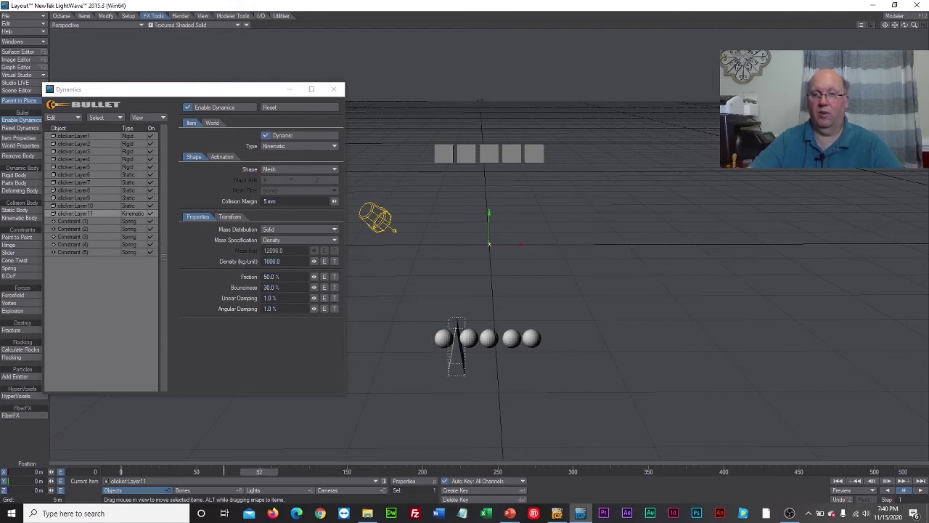
{"action": "left_click_drag", "start_coordinate": [558, 245], "coordinate": [289, 244]}
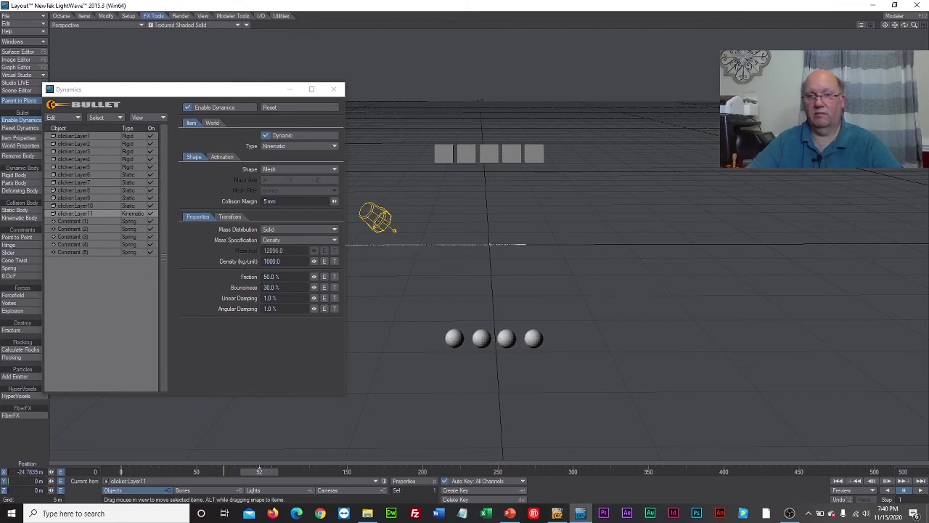
{"action": "left_click", "coordinate": [333, 89]}
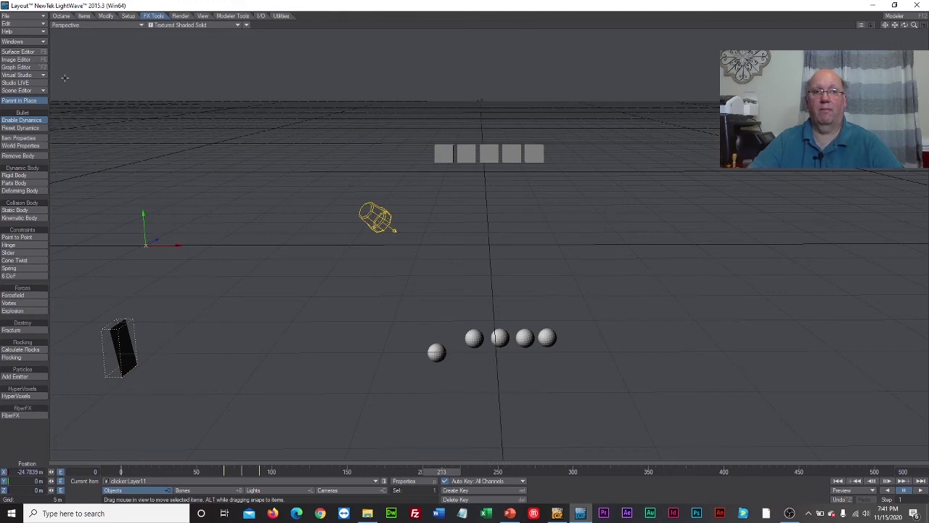
Change the first constraint's type from Spring to Hinge in the Bullet item properties and return to frame 0
{"action": "left_click", "coordinate": [19, 139]}
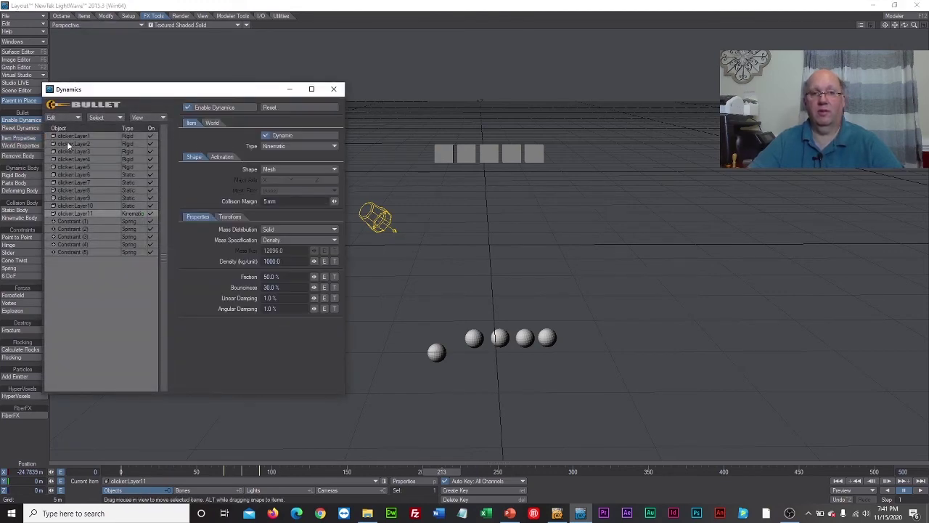
{"action": "left_click", "coordinate": [130, 219]}
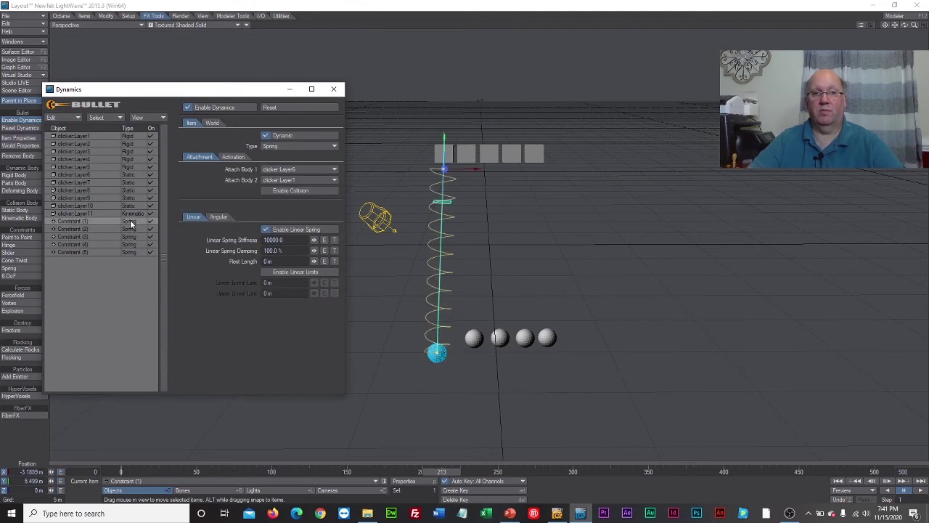
{"action": "left_click", "coordinate": [293, 148]}
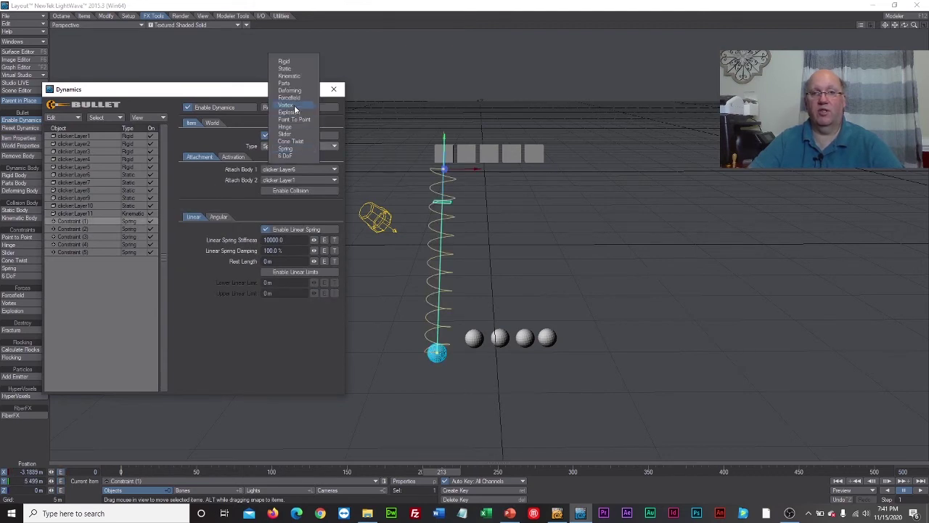
{"action": "left_click", "coordinate": [290, 126]}
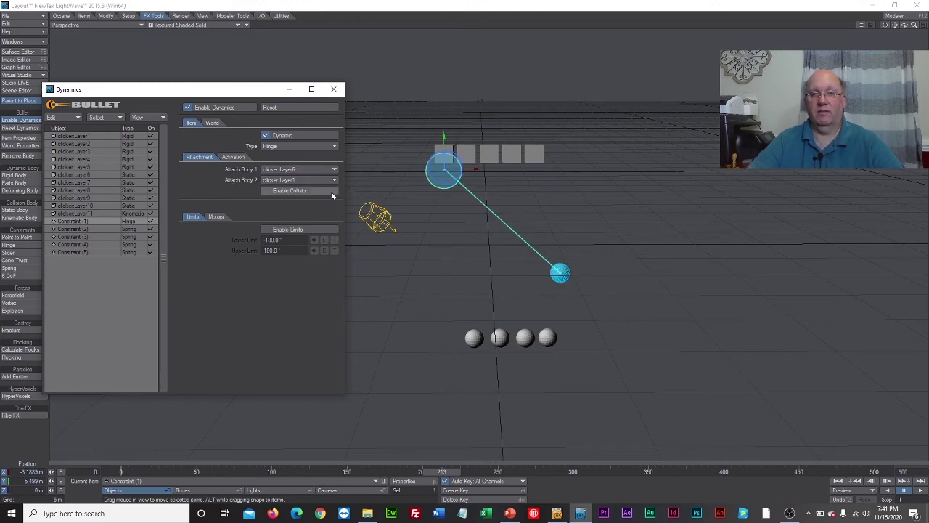
{"action": "left_click", "coordinate": [433, 477]}
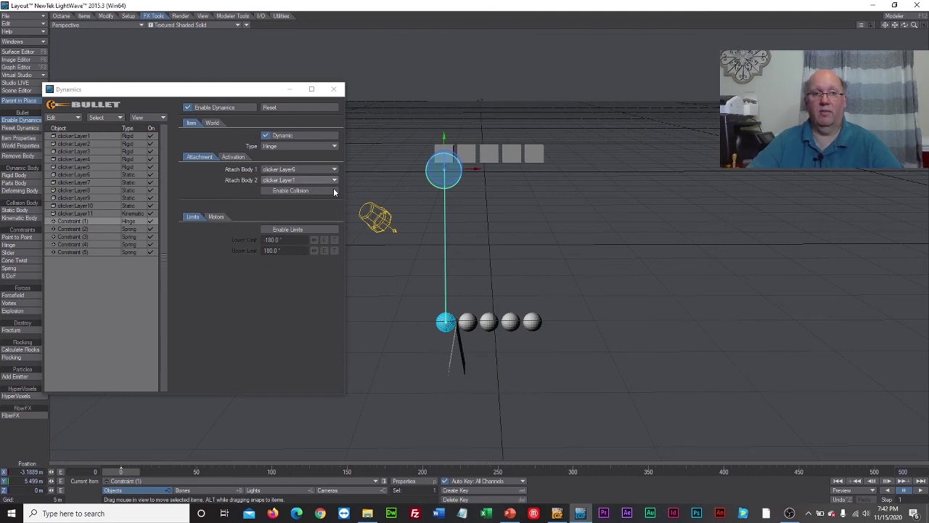
Change the second and third constraints' type to Hinge
{"action": "left_click", "coordinate": [125, 229]}
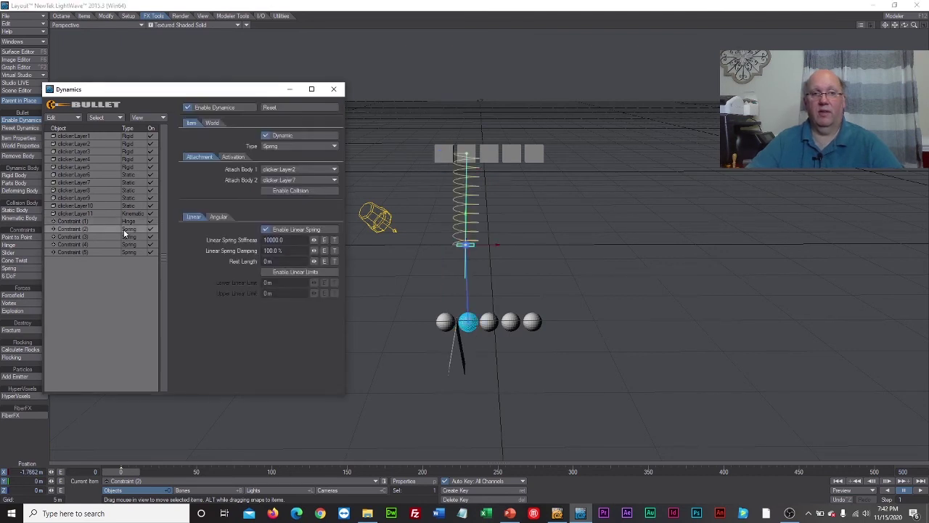
{"action": "left_click", "coordinate": [289, 148]}
{"action": "left_click", "coordinate": [288, 126]}
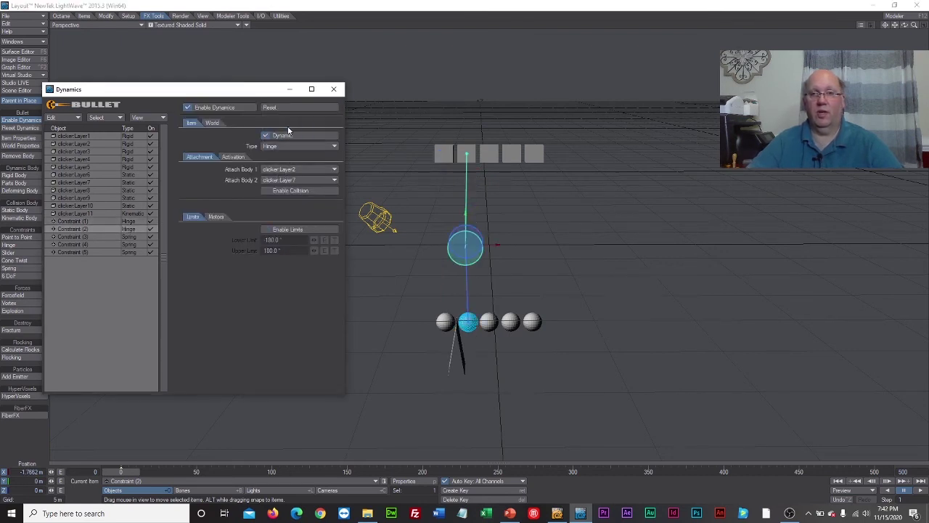
{"action": "left_click", "coordinate": [126, 237]}
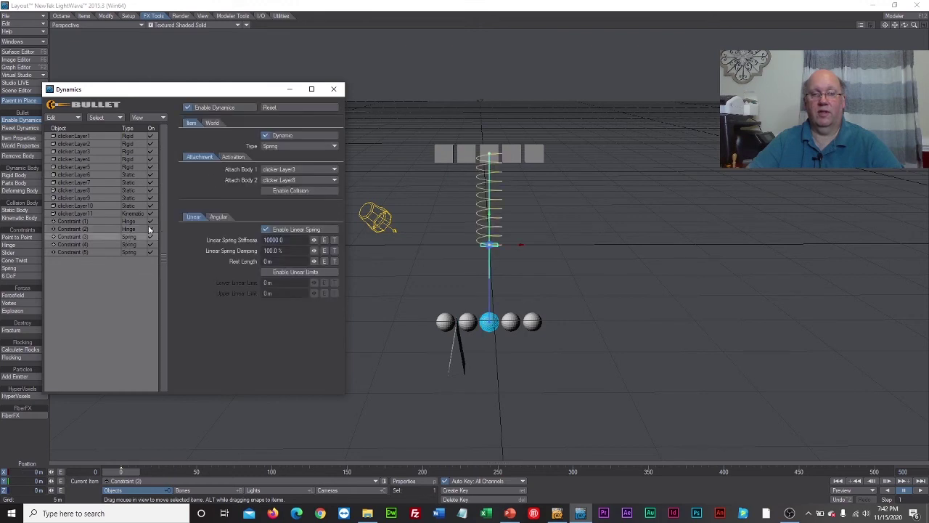
{"action": "left_click", "coordinate": [288, 147]}
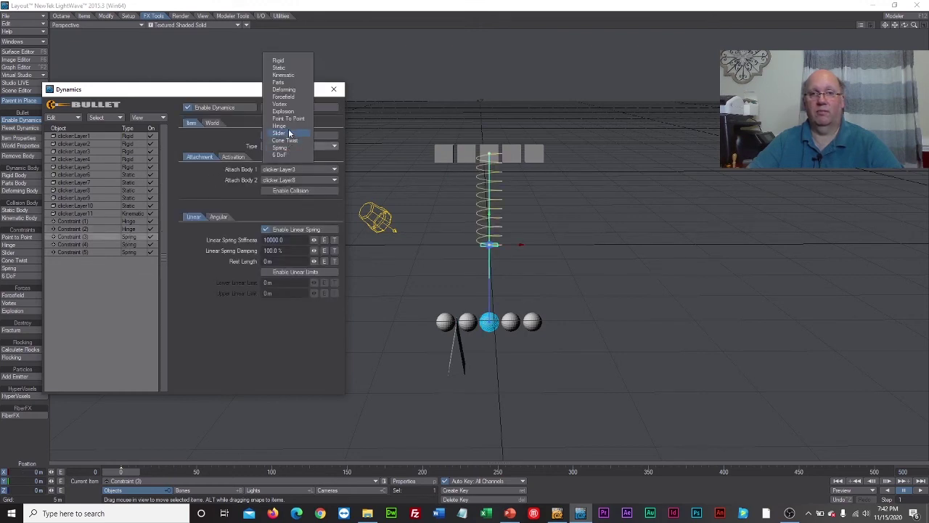
{"action": "left_click", "coordinate": [289, 126]}
Change the fourth and fifth constraints' type to Hinge and scrub through the timeline to preview the swing
{"action": "left_click", "coordinate": [128, 243]}
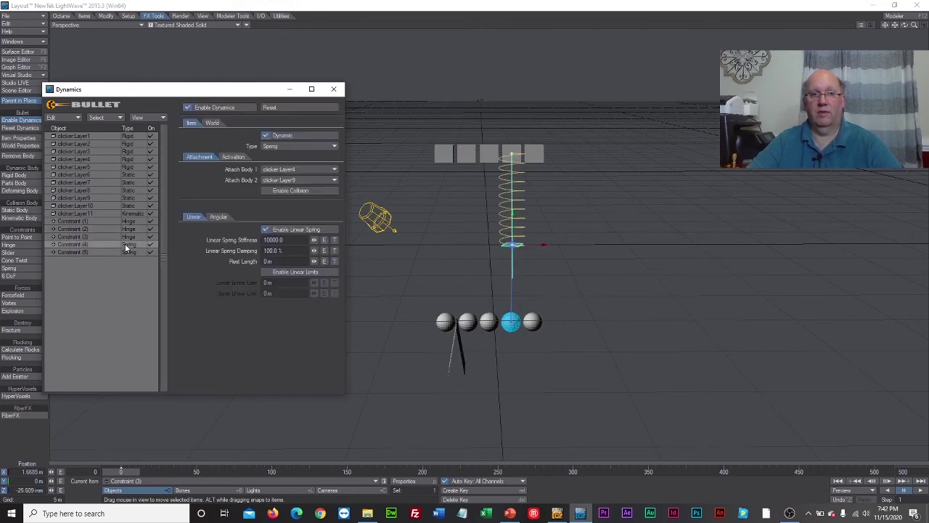
{"action": "left_click", "coordinate": [287, 148]}
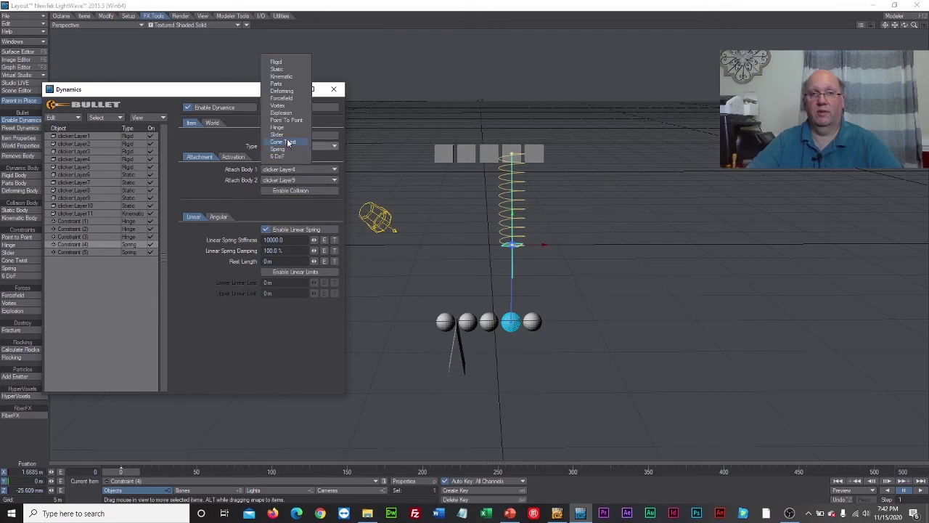
{"action": "left_click", "coordinate": [283, 127]}
{"action": "left_click", "coordinate": [125, 252]}
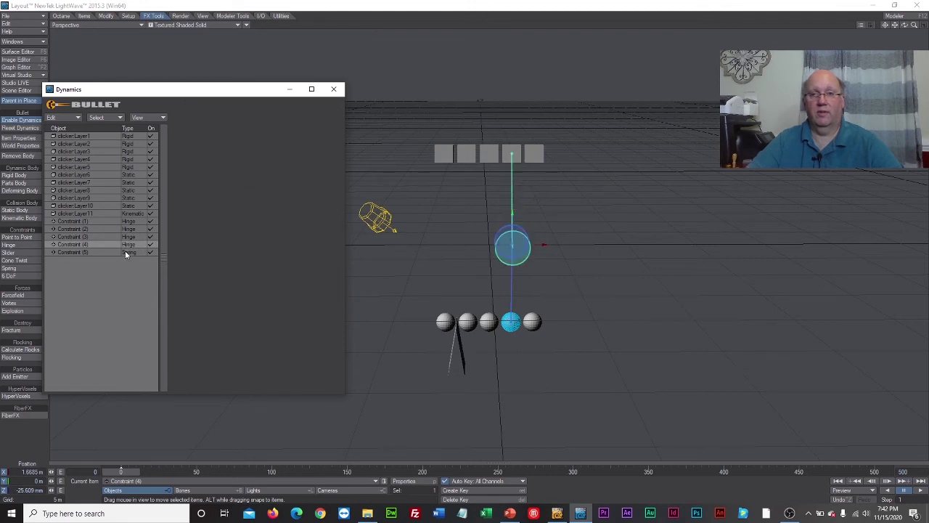
{"action": "left_click", "coordinate": [290, 148]}
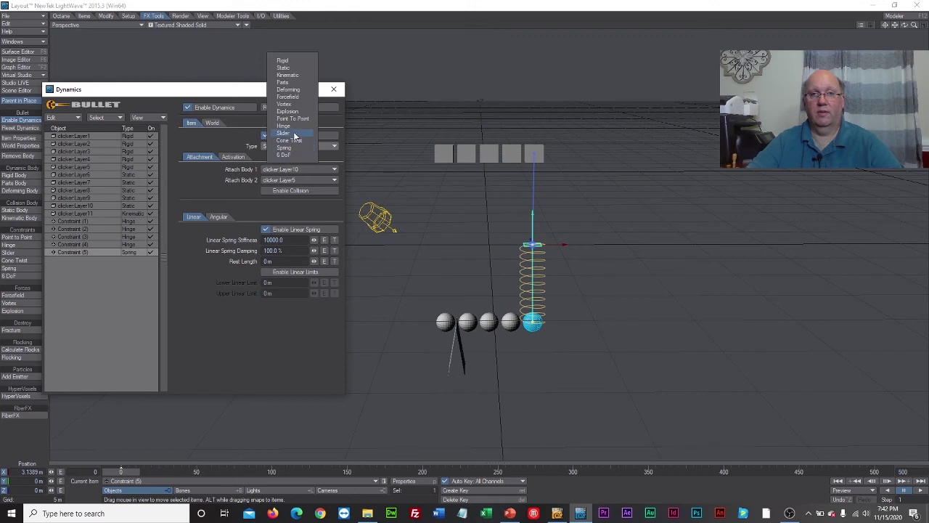
{"action": "left_click", "coordinate": [297, 130]}
{"action": "left_click_drag", "start_coordinate": [132, 473], "coordinate": [377, 473]}
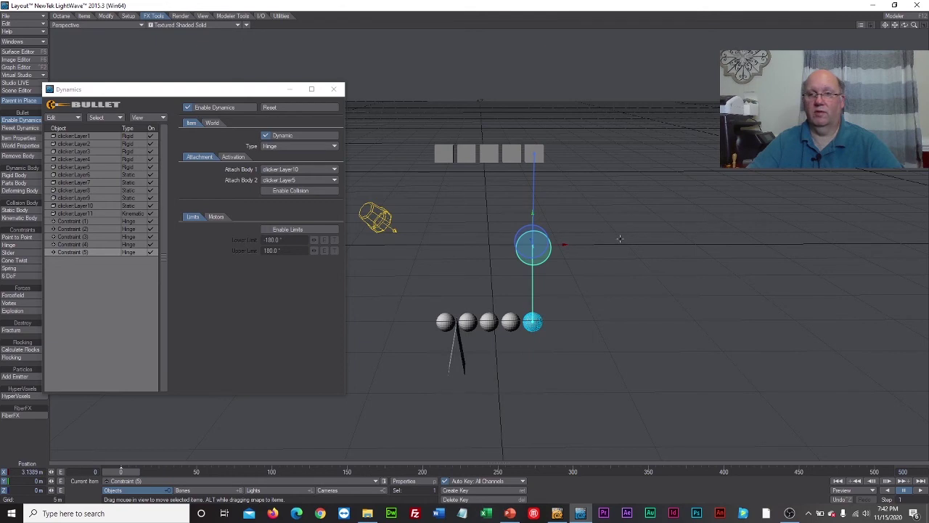
Raise the fifth hinge to about Y 5.79 m and the fourth hinge to about Y 5.89 m, near their boxes
{"action": "left_click_drag", "start_coordinate": [533, 213], "coordinate": [533, 132]}
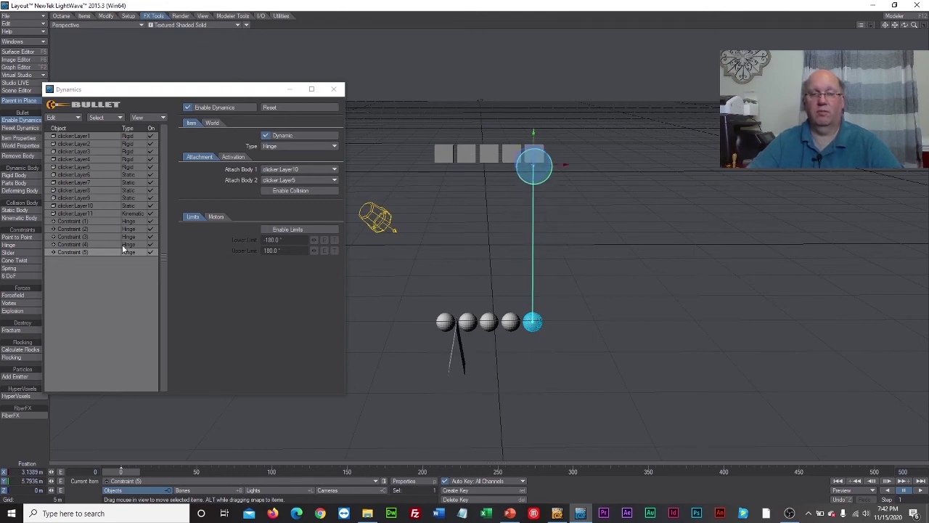
{"action": "left_click", "coordinate": [122, 245]}
{"action": "left_click_drag", "start_coordinate": [513, 214], "coordinate": [513, 132]}
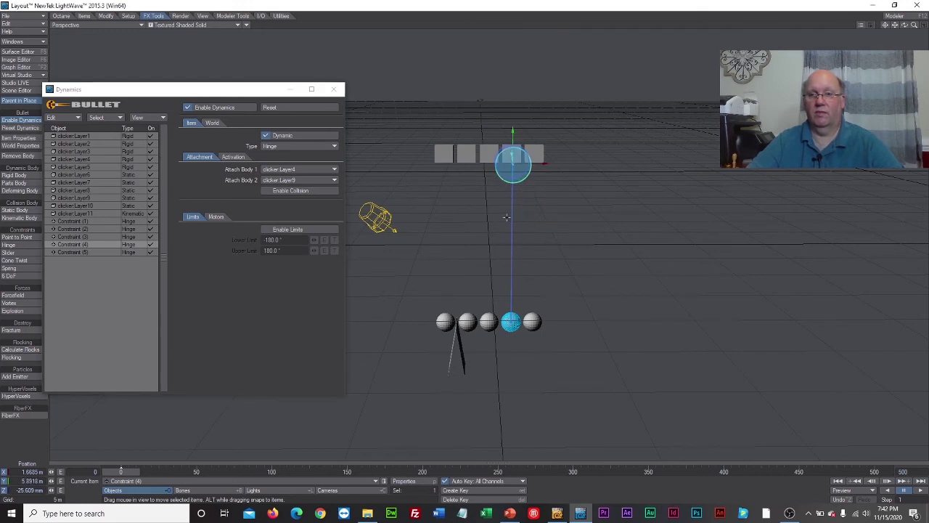
{"action": "left_click", "coordinate": [489, 321]}
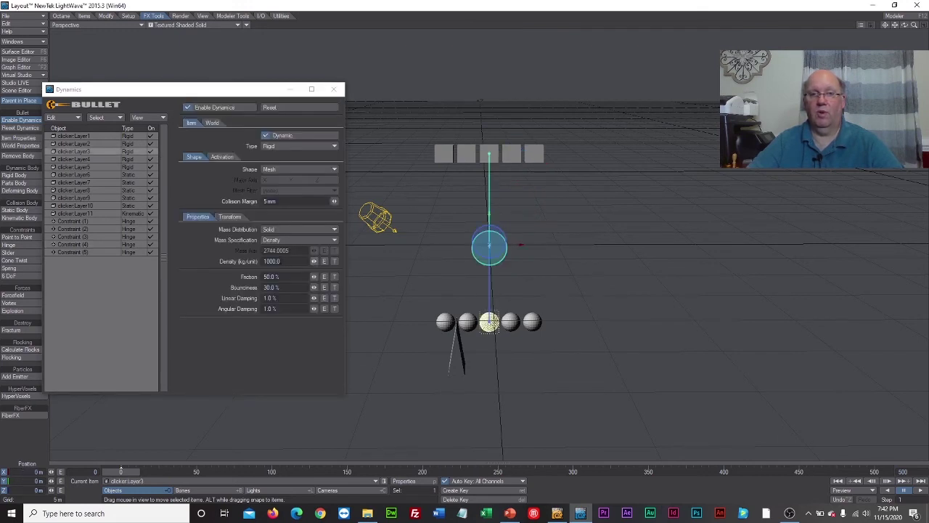
{"action": "left_click_drag", "start_coordinate": [490, 214], "coordinate": [490, 152]}
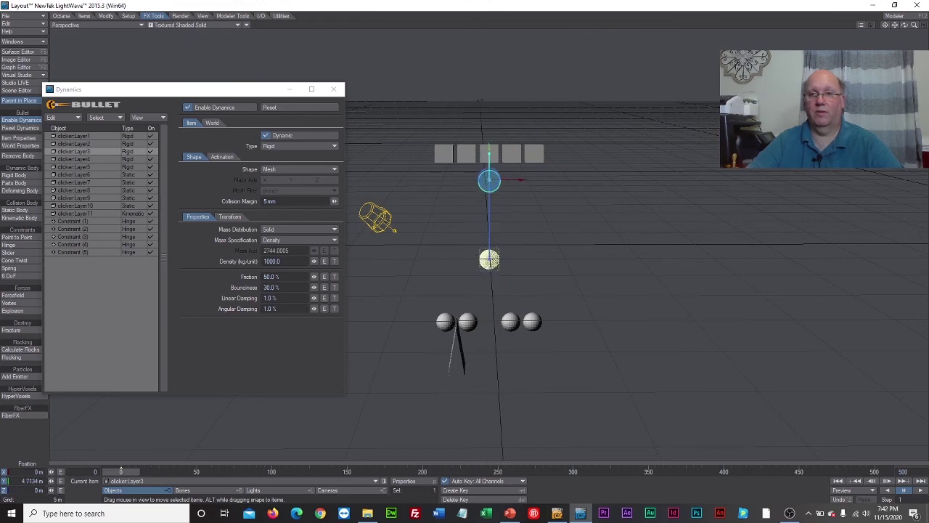
{"action": "key", "text": "ctrl+z"}
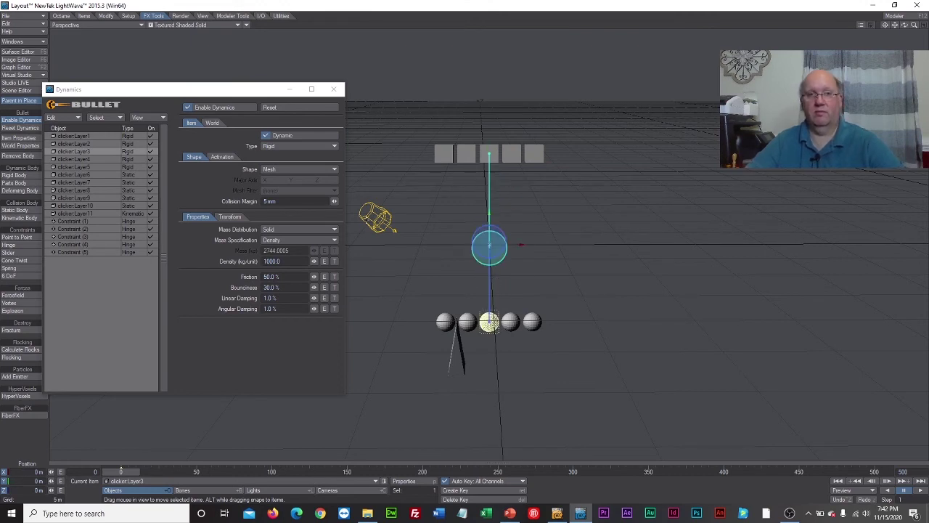
Raise the third and second hinges to about Y 5.4 m near their boxes and scrub the timeline to check the simulation
{"action": "left_click", "coordinate": [129, 237]}
{"action": "left_click_drag", "start_coordinate": [485, 214], "coordinate": [488, 139]}
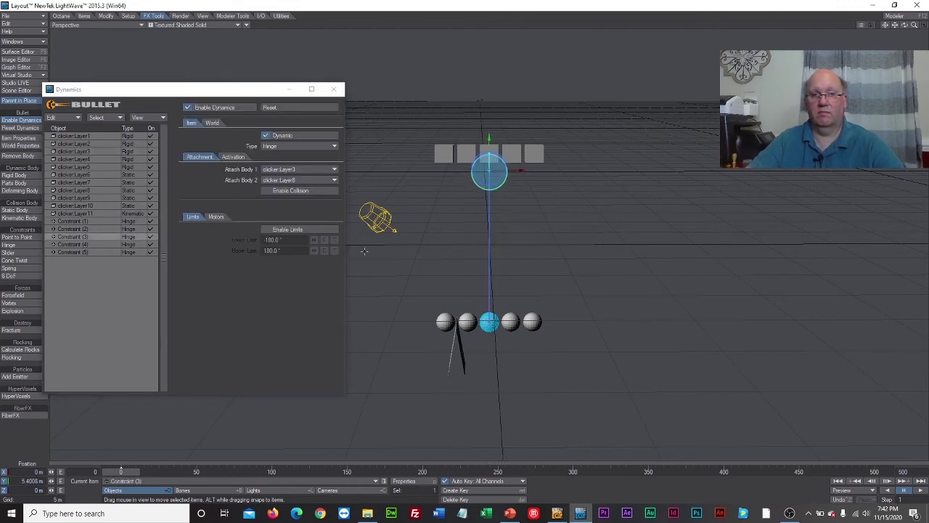
{"action": "left_click", "coordinate": [132, 245]}
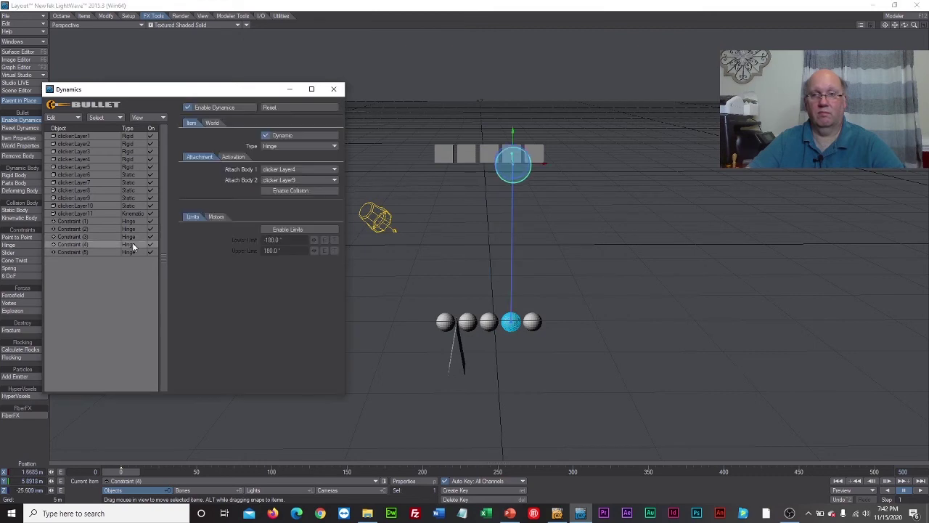
{"action": "left_click", "coordinate": [125, 237]}
{"action": "left_click", "coordinate": [123, 230]}
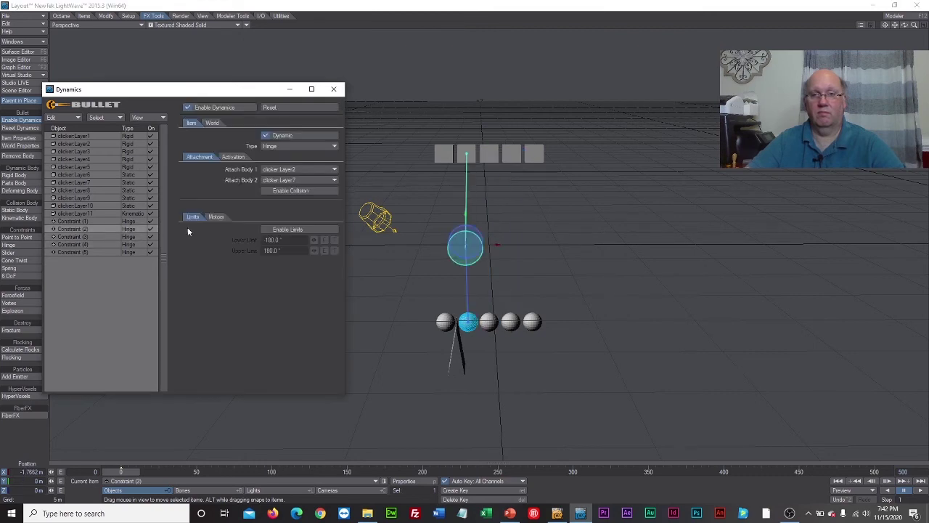
{"action": "left_click_drag", "start_coordinate": [462, 216], "coordinate": [464, 139]}
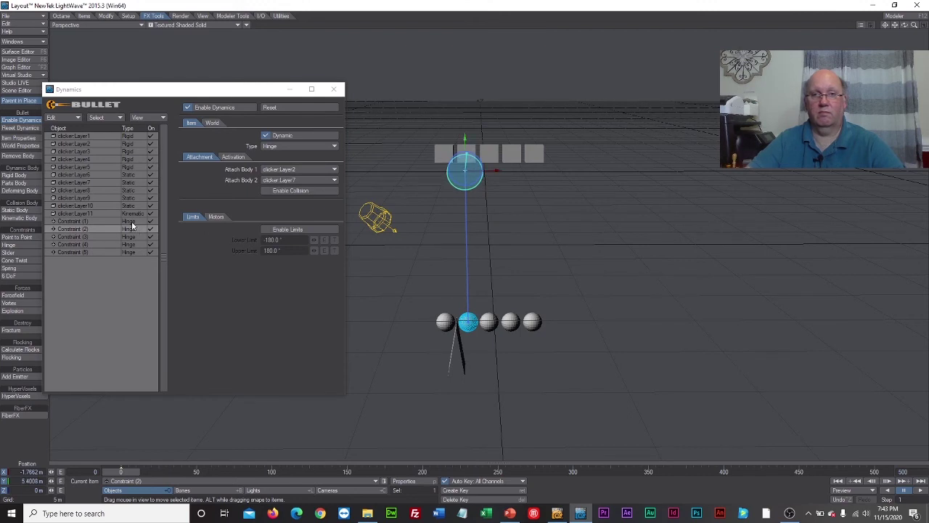
{"action": "left_click", "coordinate": [132, 221]}
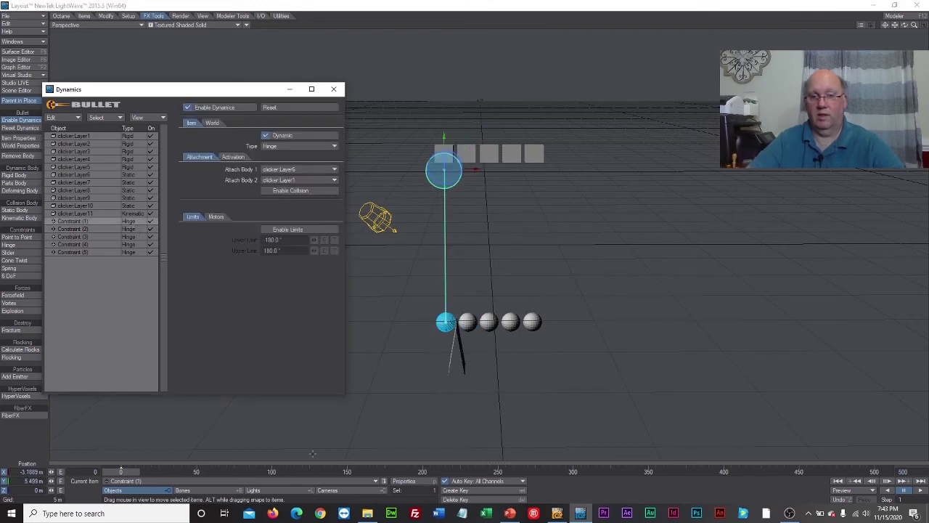
{"action": "left_click_drag", "start_coordinate": [134, 471], "coordinate": [241, 471]}
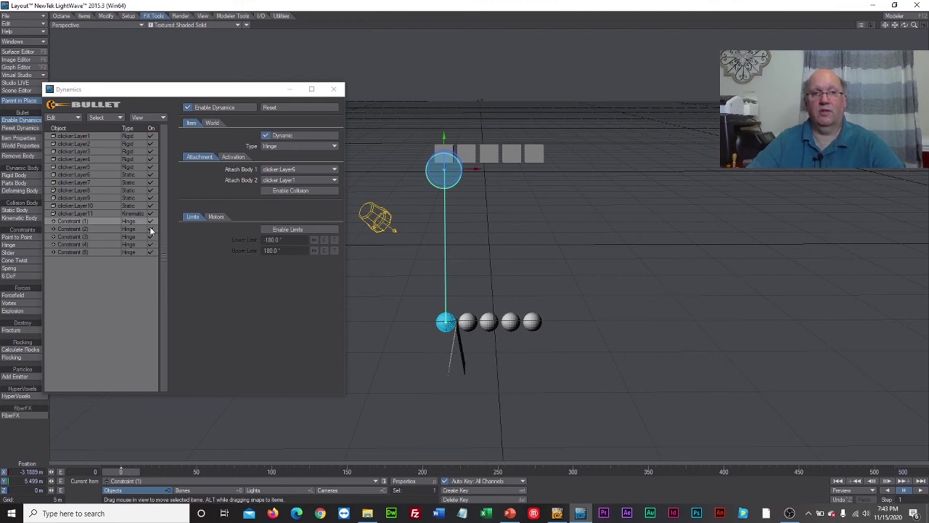
Set the density of the first and second balls to 10000 kg/unit
{"action": "left_click", "coordinate": [82, 136]}
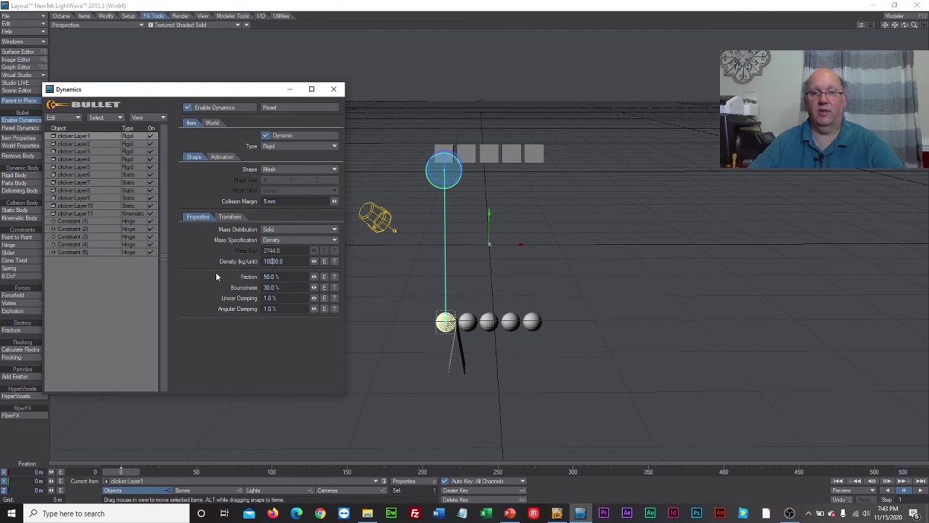
{"action": "left_click", "coordinate": [122, 144]}
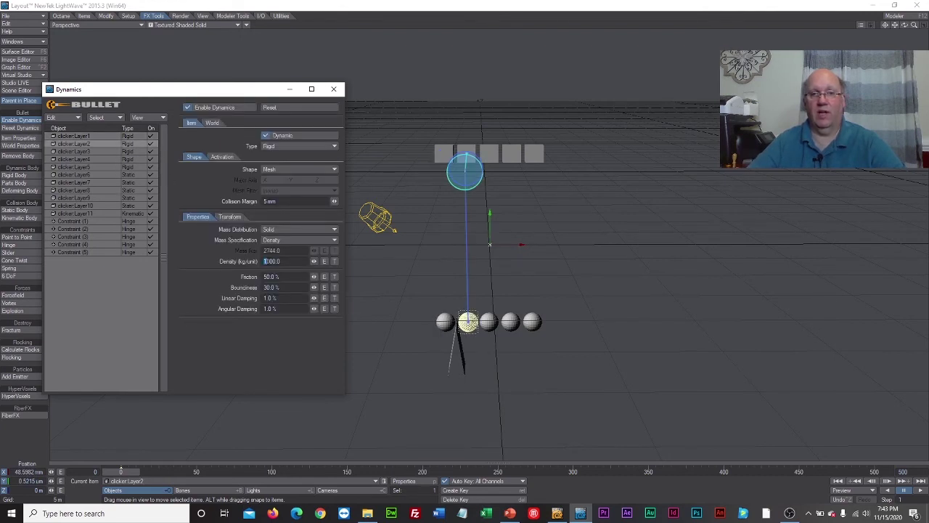
{"action": "key", "text": "Right"}
{"action": "key", "text": "Right"}
{"action": "key", "text": "Right"}
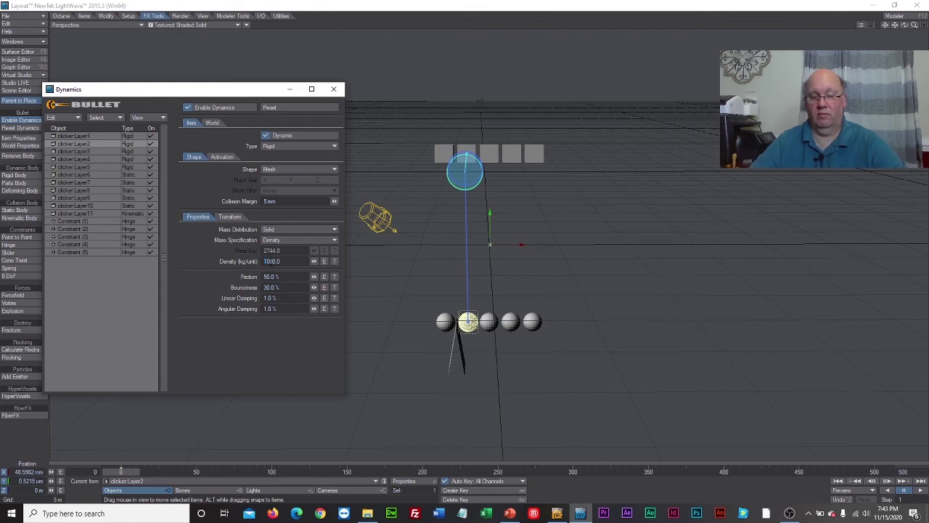
{"action": "key", "text": "Right"}
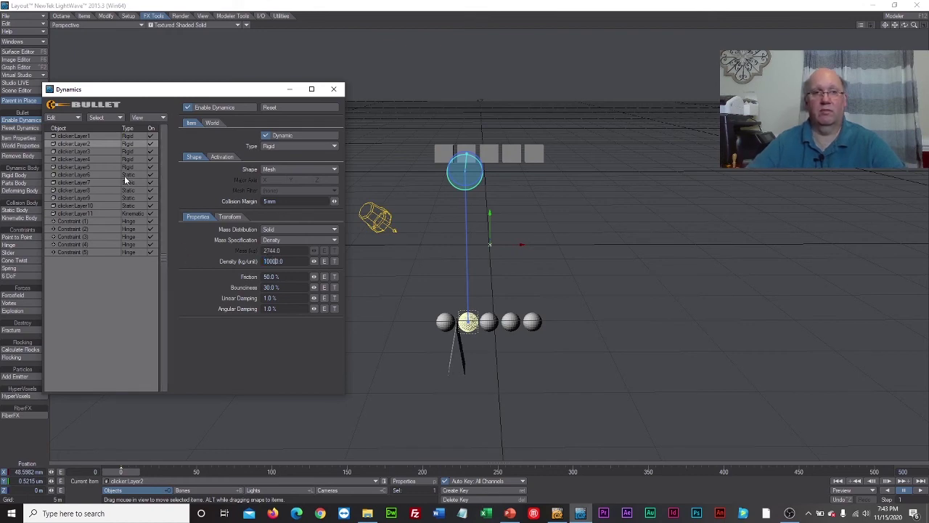
Set the density of the third, fourth and fifth balls to 10000 kg/unit and scrub the timeline to test the simulation
{"action": "left_click", "coordinate": [101, 150]}
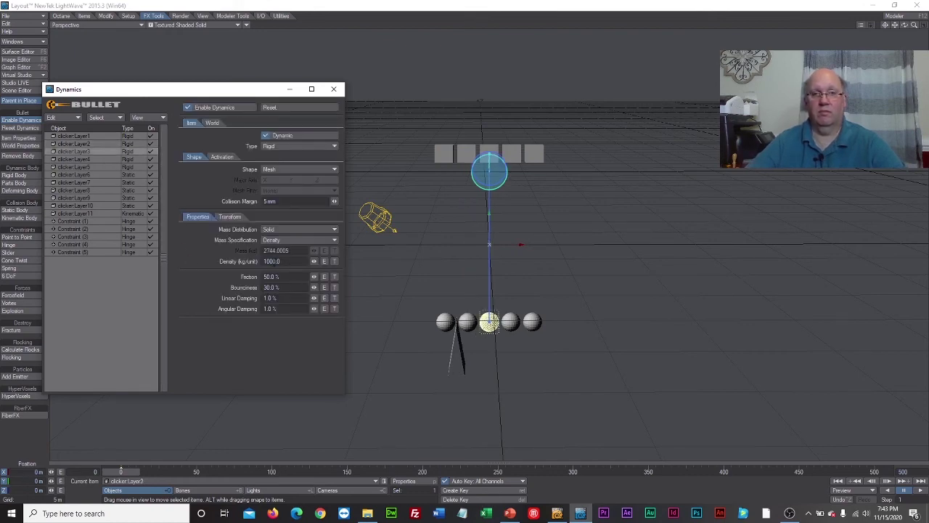
{"action": "key", "text": "Right"}
{"action": "left_click", "coordinate": [126, 160]}
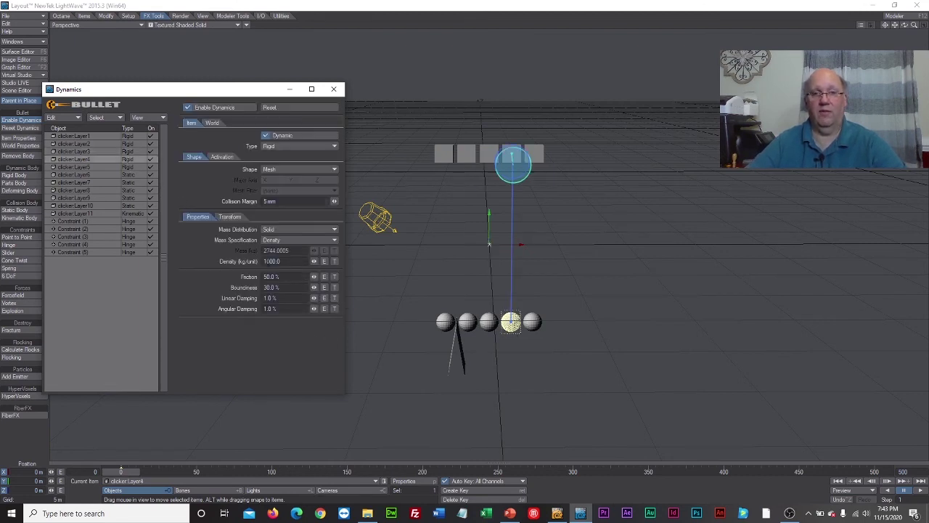
{"action": "type", "text": "0"}
{"action": "left_click", "coordinate": [126, 167]}
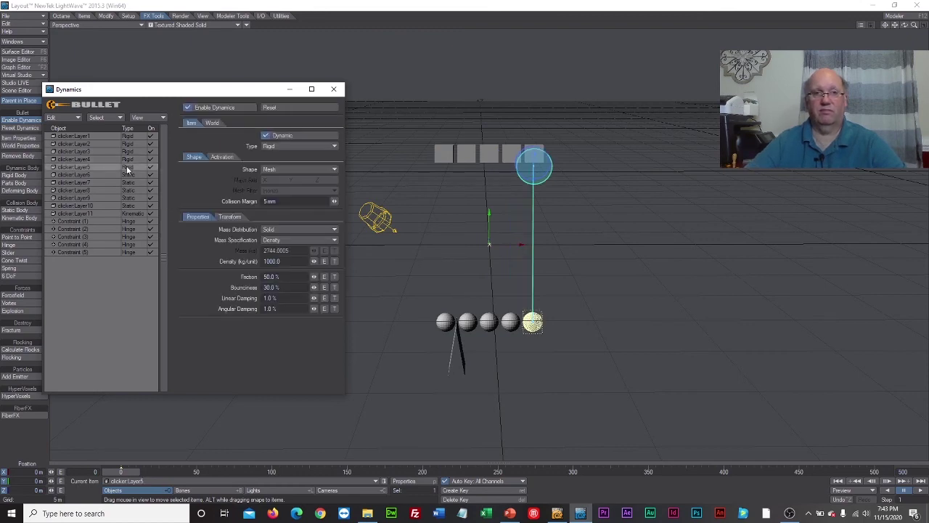
{"action": "type", "text": "0"}
{"action": "mouse_move", "coordinate": [122, 472]}
{"action": "left_mouse_down"}
{"action": "mouse_move", "coordinate": [726, 472]}
{"action": "mouse_move", "coordinate": [122, 472]}
{"action": "mouse_move", "coordinate": [132, 464]}
{"action": "left_mouse_up"}
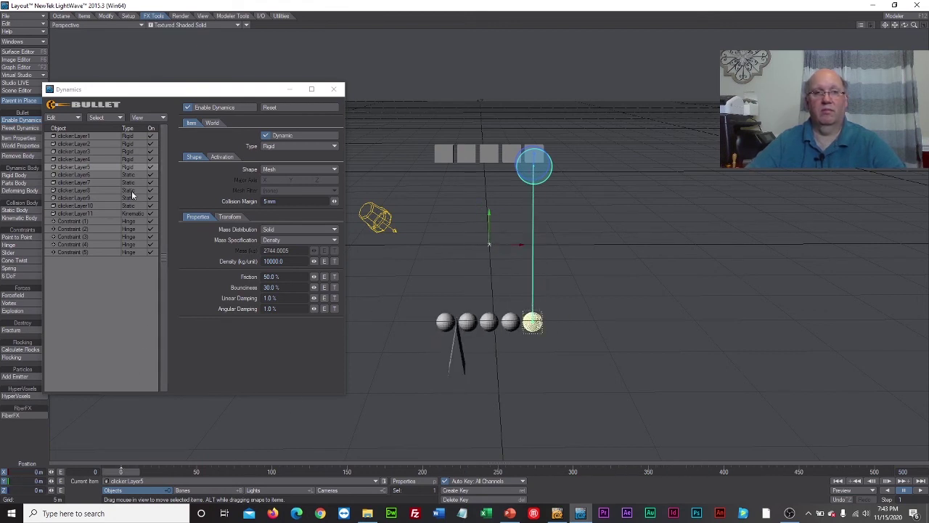
Raise the first ball's bounciness to 55.5 % and also increase the bounciness of the second and third balls
{"action": "left_click", "coordinate": [92, 135]}
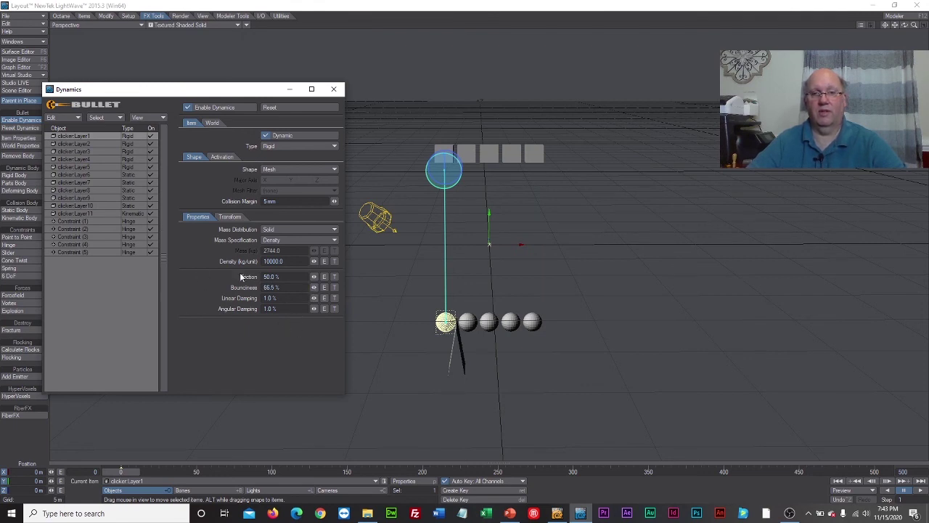
{"action": "left_click", "coordinate": [97, 144]}
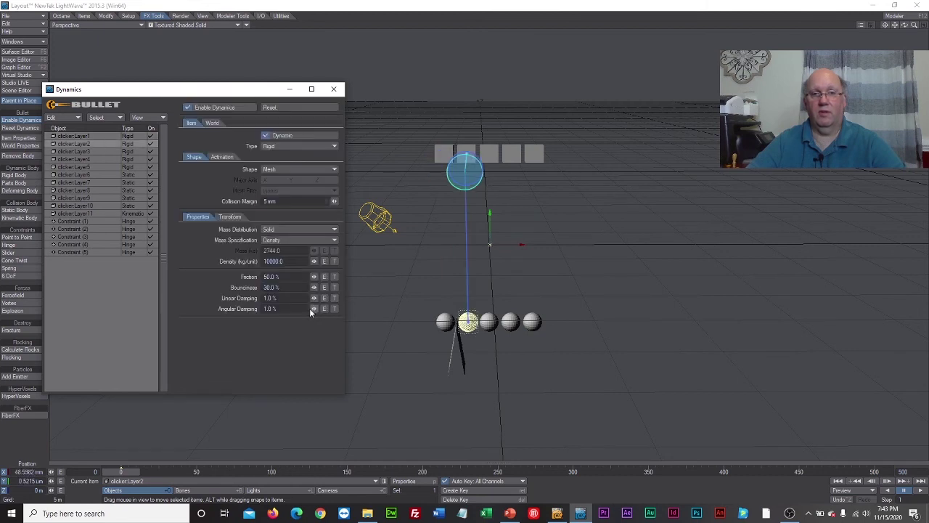
{"action": "left_click_drag", "start_coordinate": [314, 287], "coordinate": [324, 287]}
{"action": "left_click", "coordinate": [69, 152]}
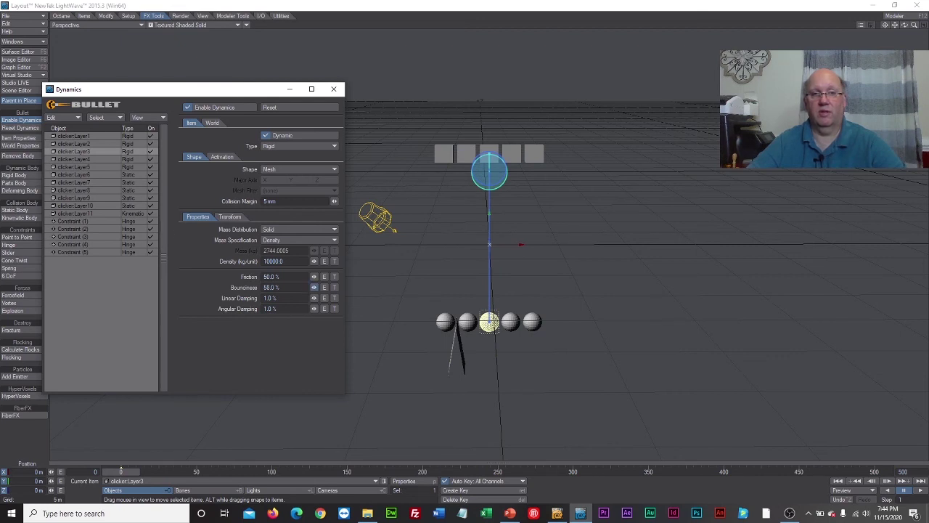
{"action": "left_click_drag", "start_coordinate": [313, 286], "coordinate": [315, 286]}
Raise the fourth ball's bounciness to 62.5 % and the fifth's to 63 %, and scrub the timeline to check the motion
{"action": "left_click", "coordinate": [111, 159]}
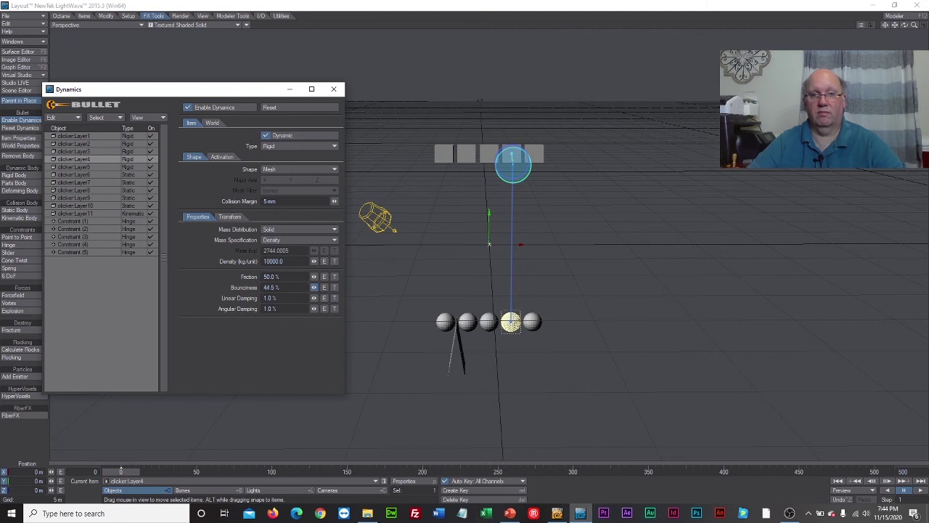
{"action": "left_click_drag", "start_coordinate": [314, 287], "coordinate": [314, 286]}
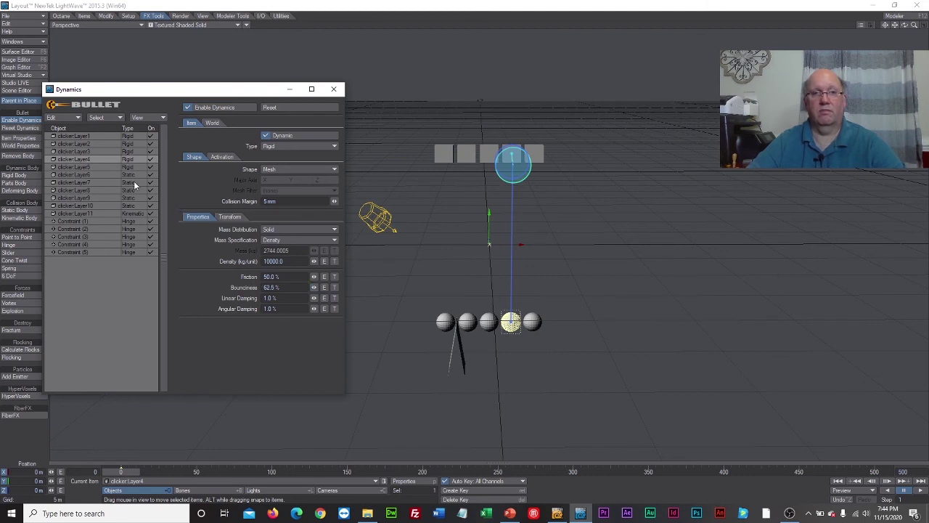
{"action": "left_click", "coordinate": [128, 168]}
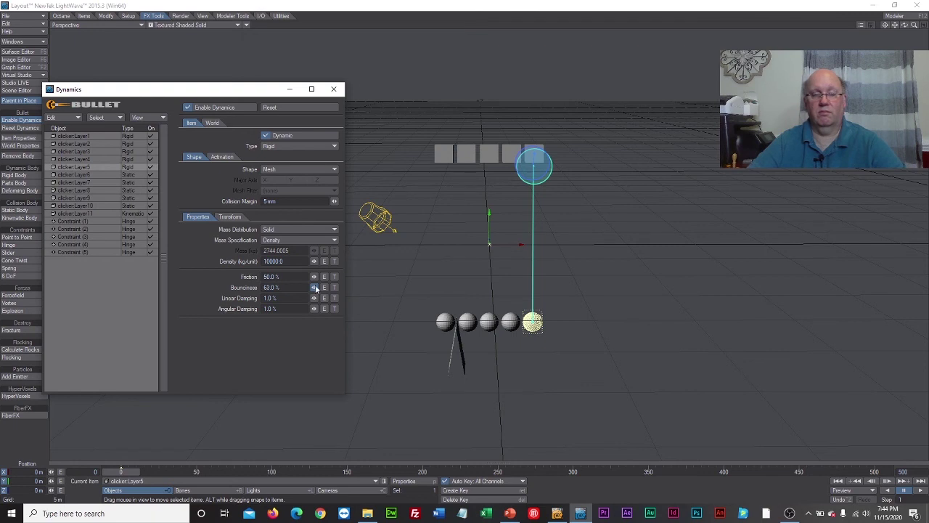
{"action": "mouse_move", "coordinate": [118, 473]}
{"action": "left_mouse_down"}
{"action": "mouse_move", "coordinate": [791, 472]}
{"action": "mouse_move", "coordinate": [120, 473]}
{"action": "left_mouse_up"}
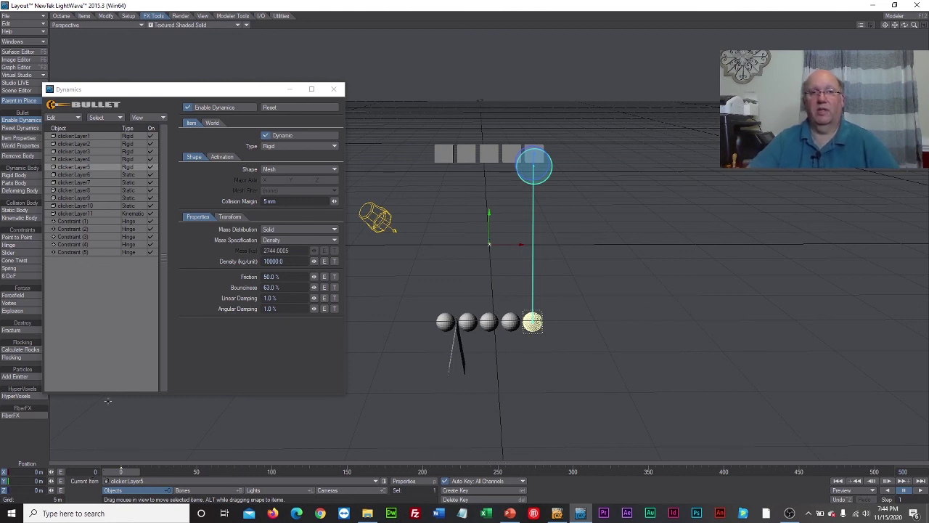
{"action": "left_click", "coordinate": [132, 236]}
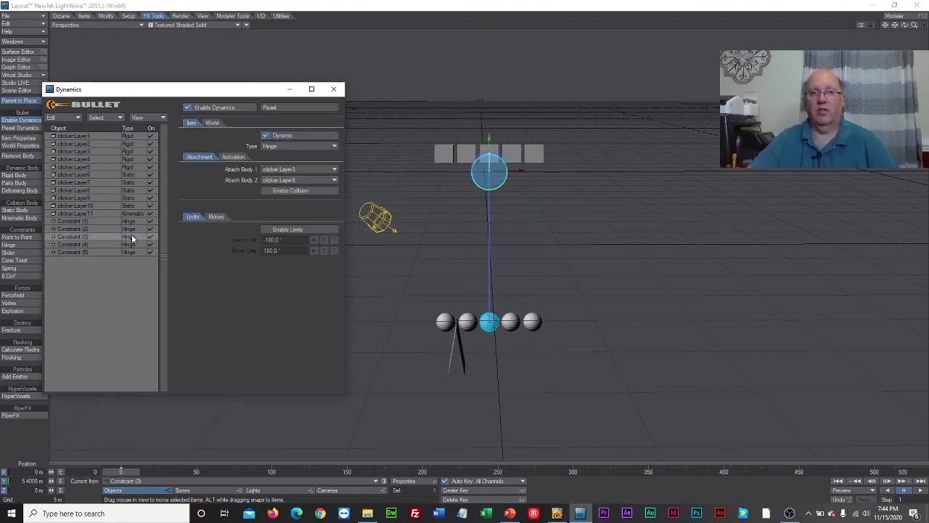
{"action": "left_click", "coordinate": [323, 148]}
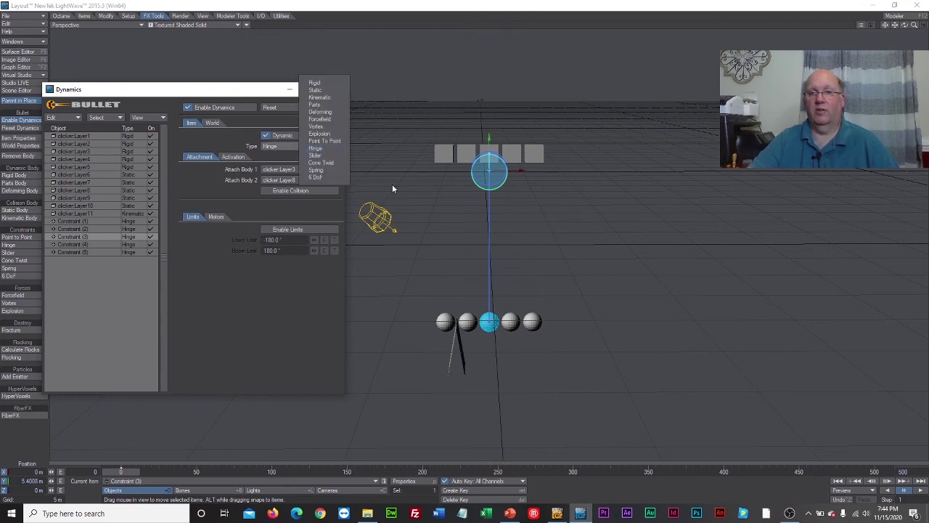
{"action": "left_click", "coordinate": [443, 154]}
{"action": "left_click", "coordinate": [445, 160]}
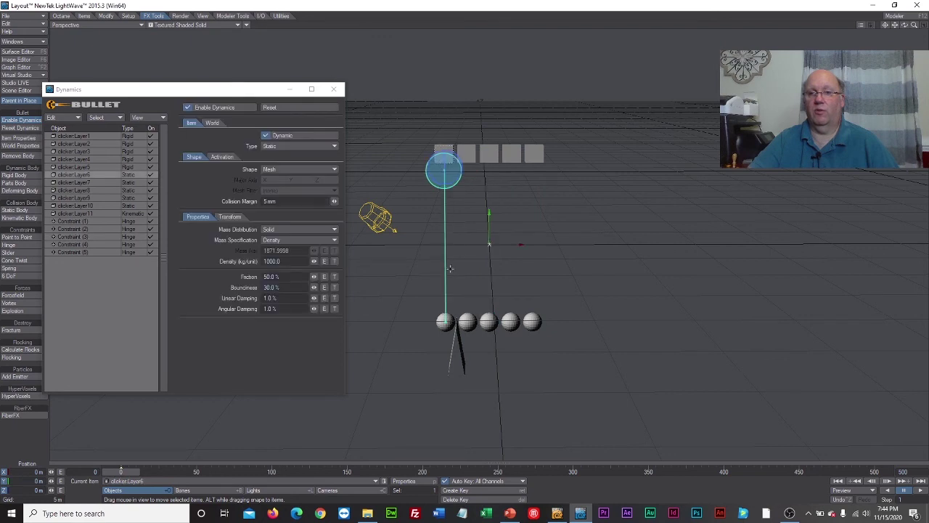
{"action": "left_click", "coordinate": [299, 148]}
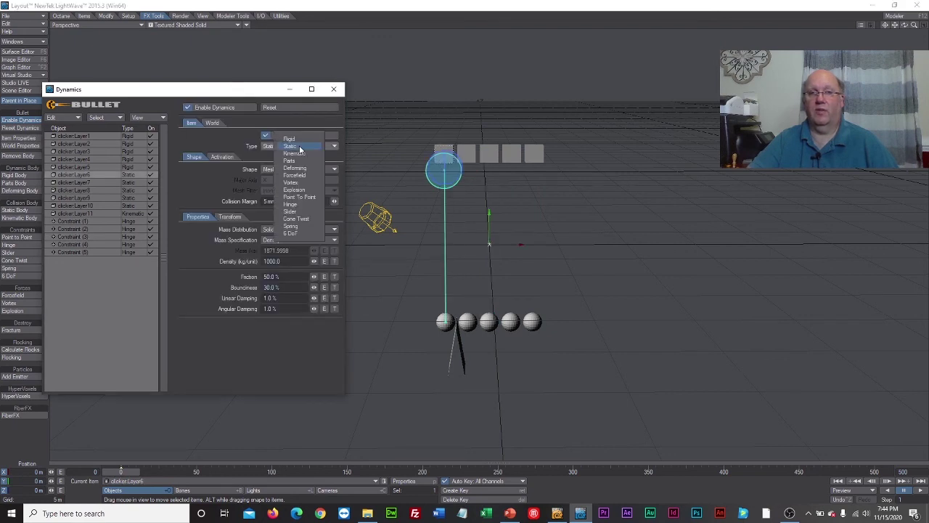
{"action": "left_click", "coordinate": [290, 146]}
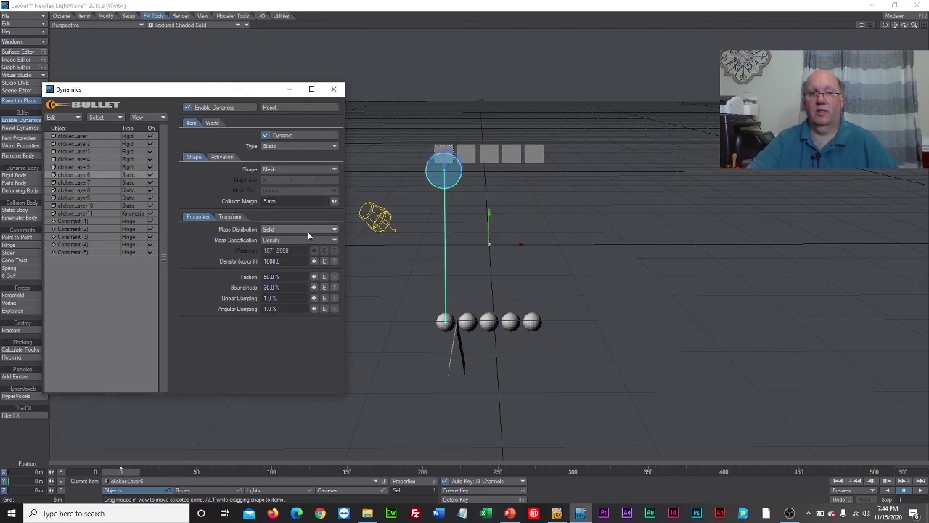
Try the Slider type on the first constraint, scrub the timeline to test it, and return to frame 0
{"action": "left_click", "coordinate": [94, 220]}
{"action": "left_click", "coordinate": [283, 144]}
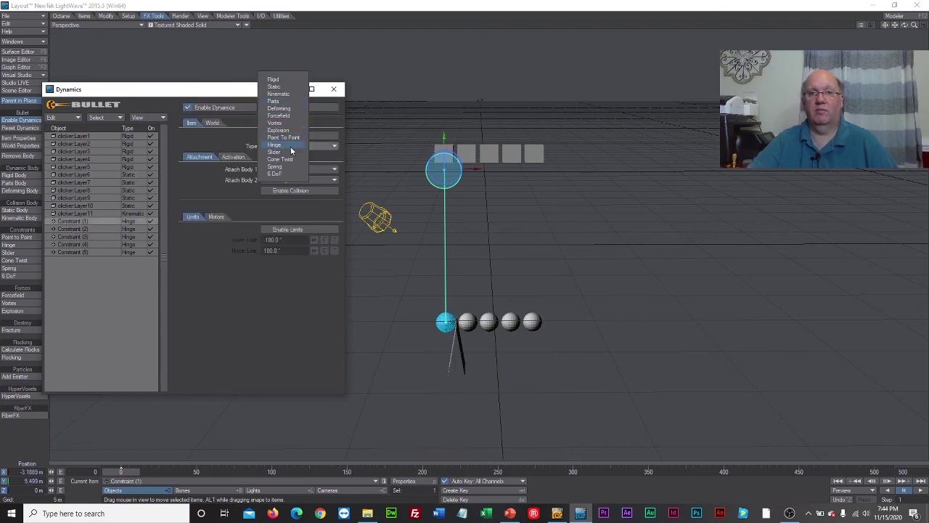
{"action": "left_click", "coordinate": [290, 151]}
{"action": "left_click_drag", "start_coordinate": [122, 472], "coordinate": [341, 471]}
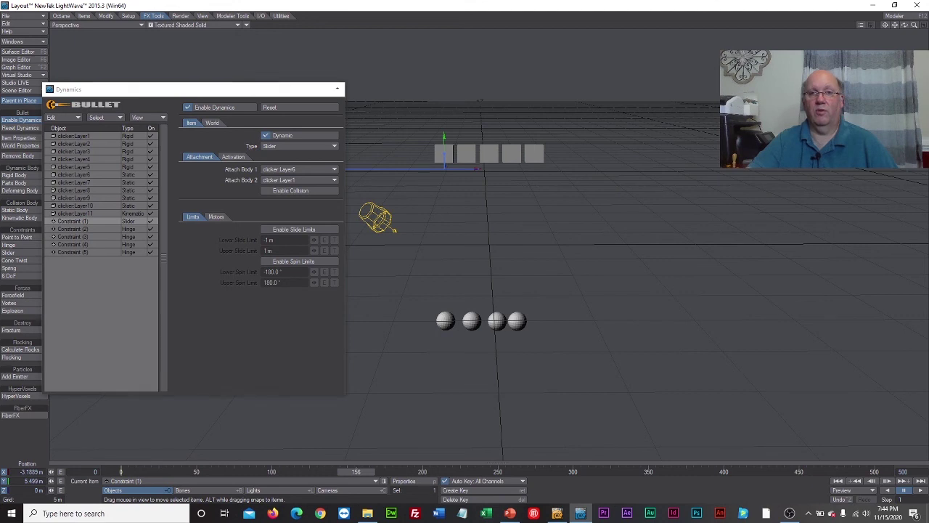
{"action": "left_click", "coordinate": [333, 89]}
{"action": "left_click_drag", "start_coordinate": [344, 475], "coordinate": [290, 474]}
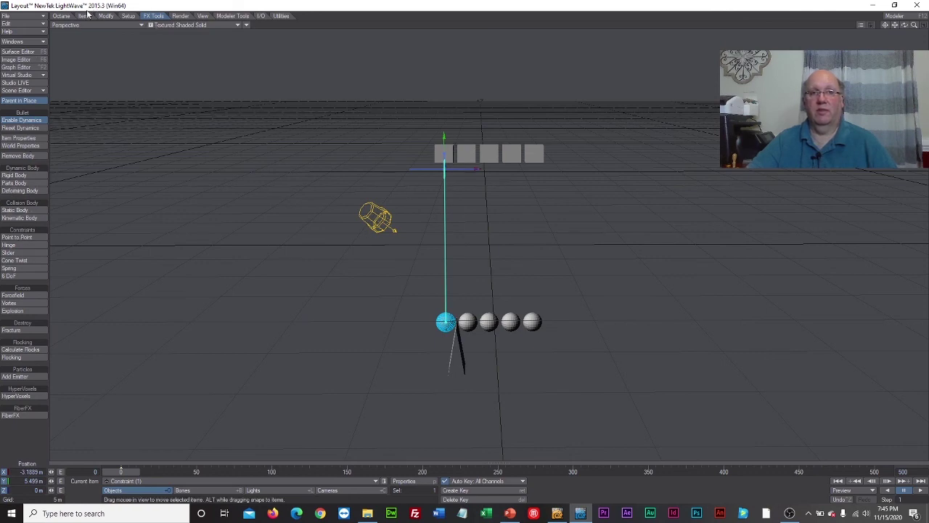
Reopen the Bullet item properties, change the first constraint's type to Cone Twist and scrub the timeline to test it
{"action": "left_click", "coordinate": [85, 16]}
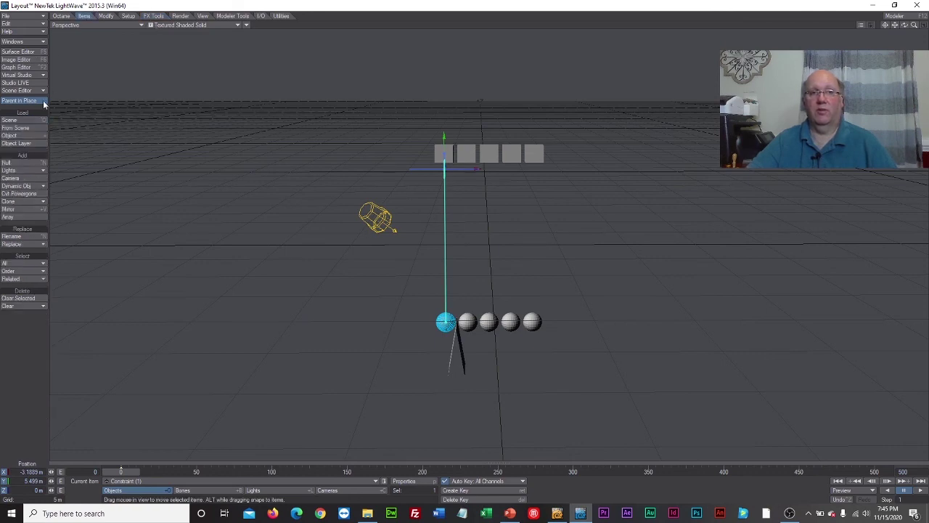
{"action": "left_click", "coordinate": [159, 17]}
{"action": "left_click", "coordinate": [18, 138]}
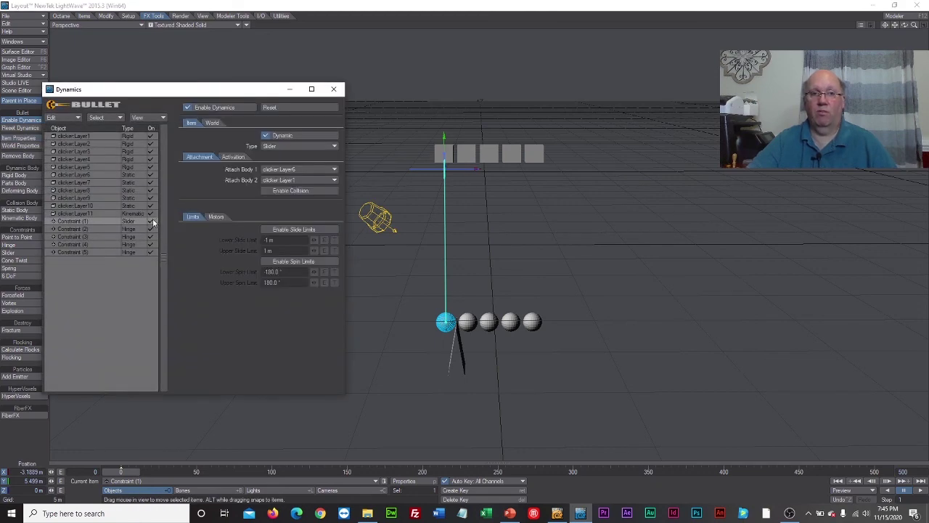
{"action": "left_click", "coordinate": [296, 143]}
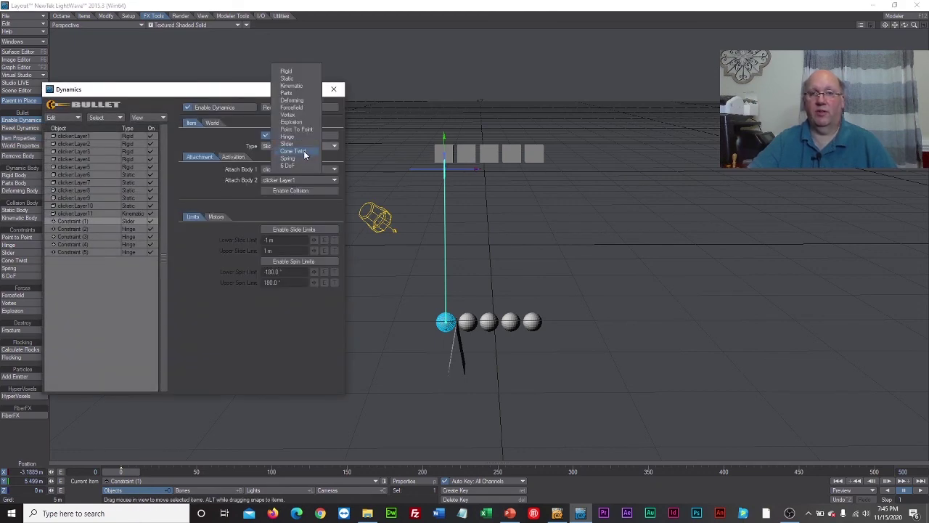
{"action": "left_click", "coordinate": [305, 153]}
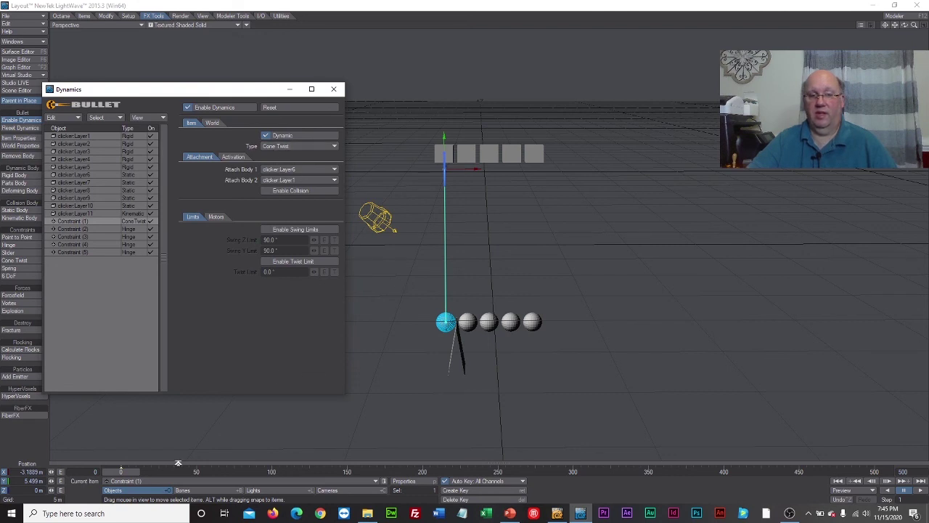
{"action": "mouse_move", "coordinate": [121, 470]}
{"action": "left_mouse_down"}
{"action": "mouse_move", "coordinate": [772, 472]}
{"action": "mouse_move", "coordinate": [121, 472]}
{"action": "mouse_move", "coordinate": [134, 472]}
{"action": "left_mouse_up"}
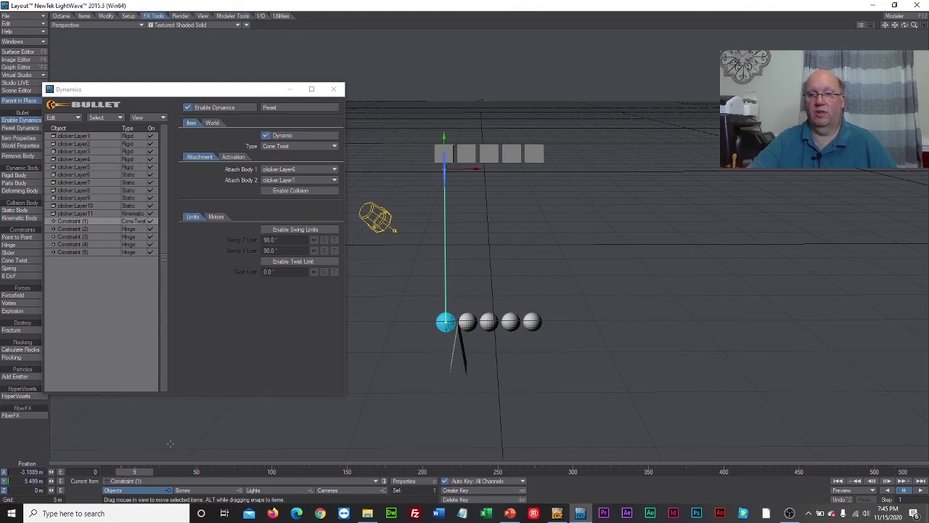